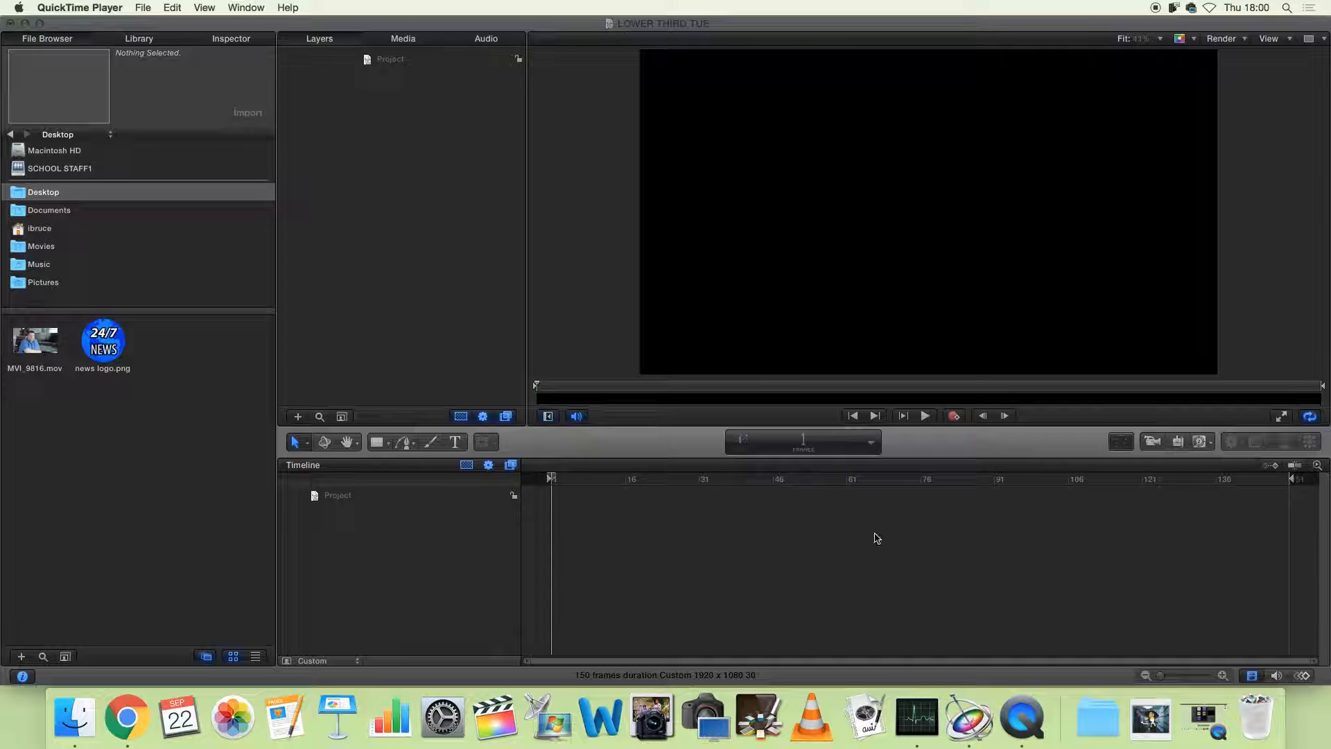
- Switch from QuickTime Player to the LOWER THIRD TUE project in Motion, stop playback, and open the Library
{"action": "left_click", "coordinate": [964, 722]}
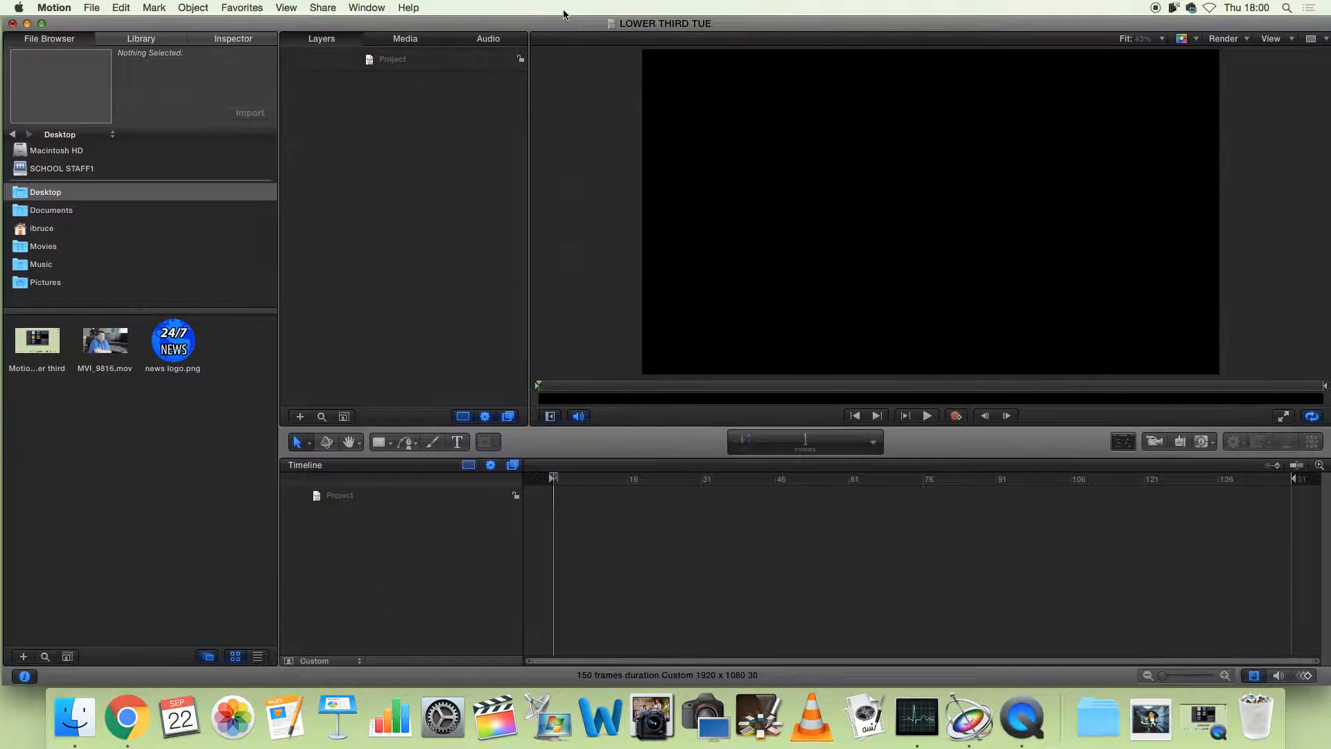
{"action": "left_click_drag", "start_coordinate": [564, 10], "coordinate": [562, 2]}
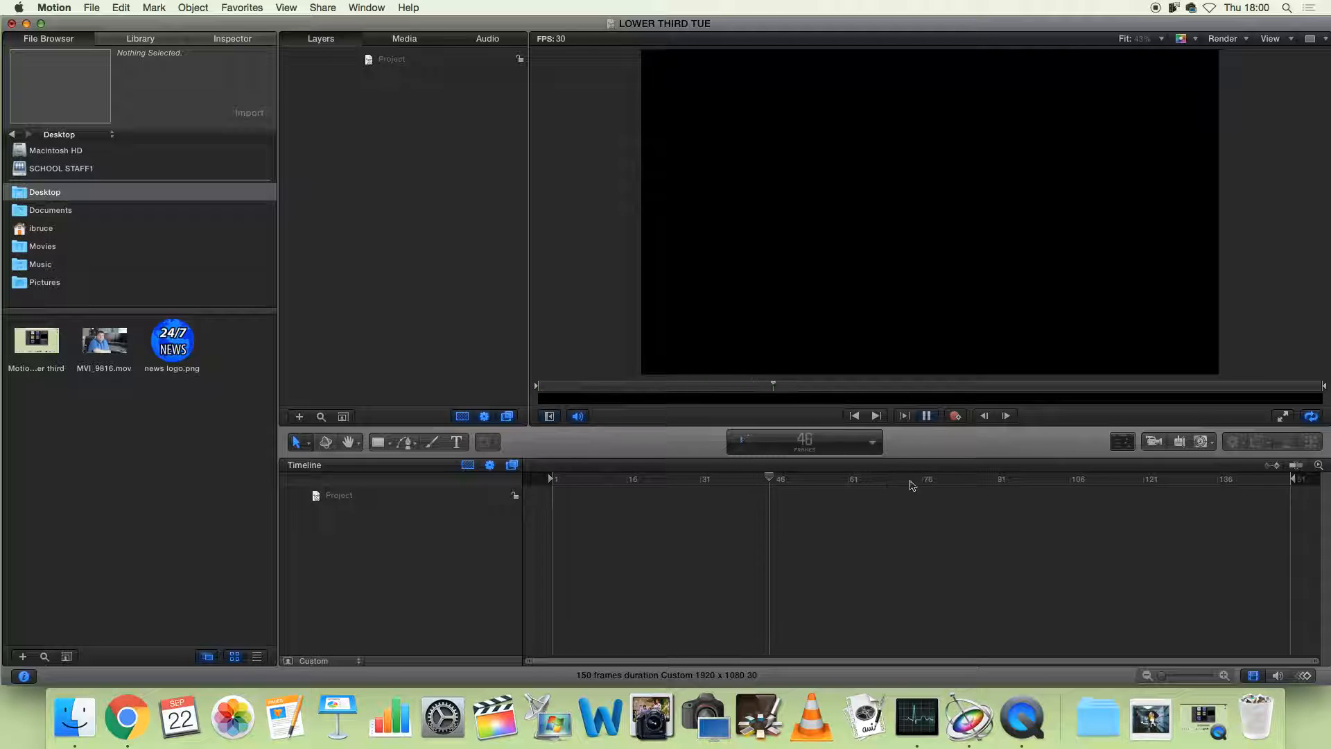
{"action": "key", "text": "space"}
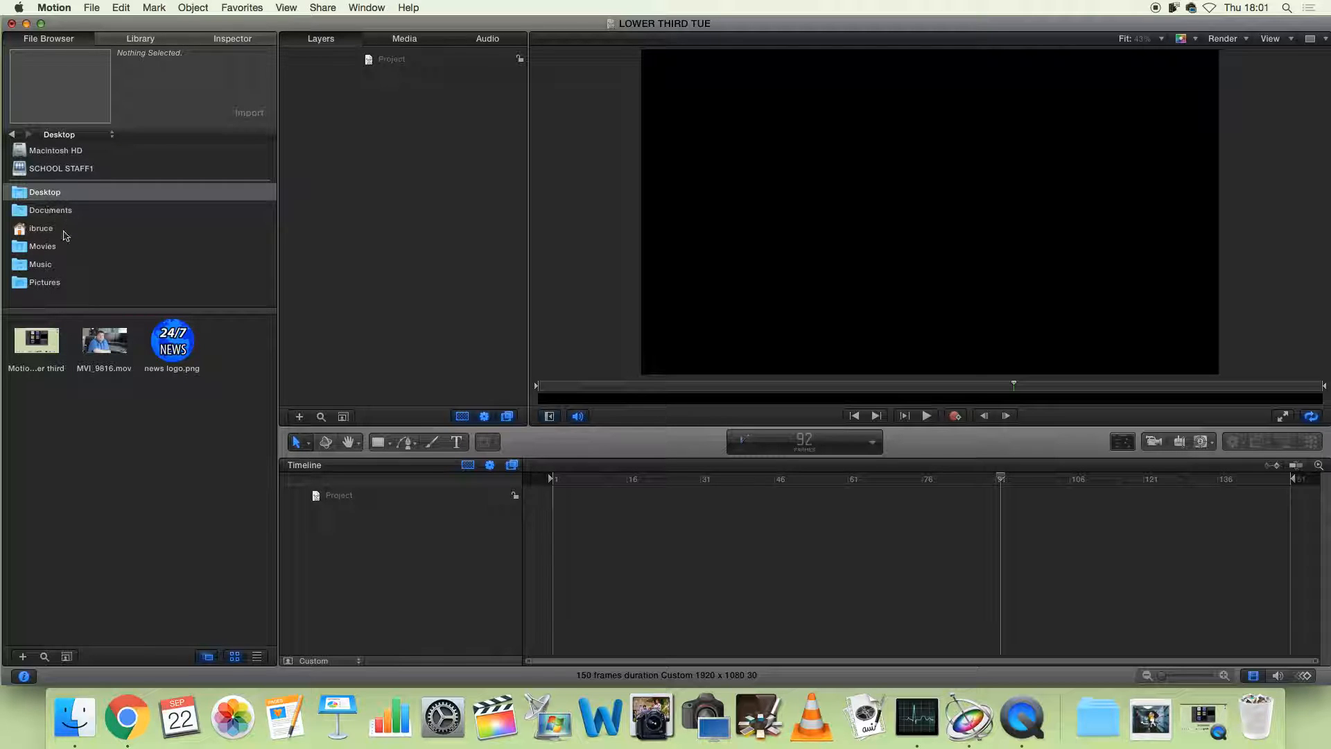
{"action": "left_click", "coordinate": [135, 40]}
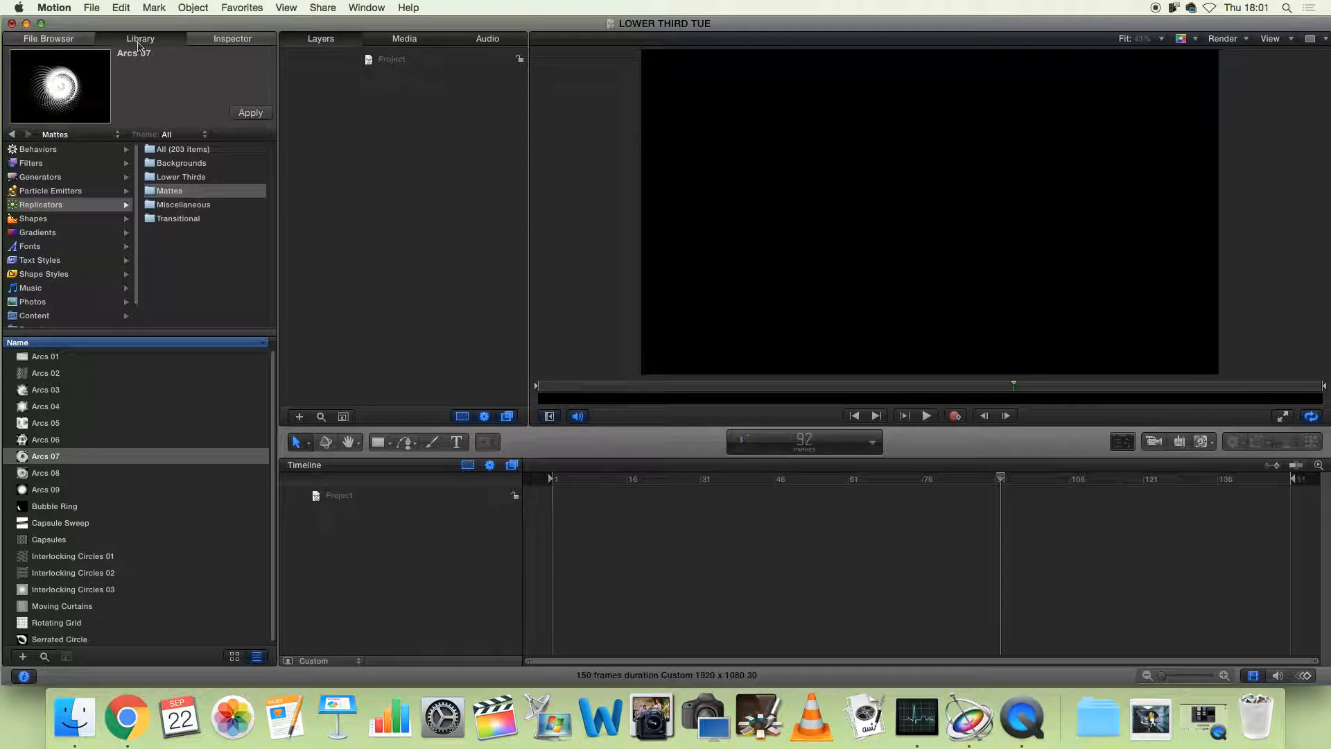
{"action": "left_click", "coordinate": [73, 150]}
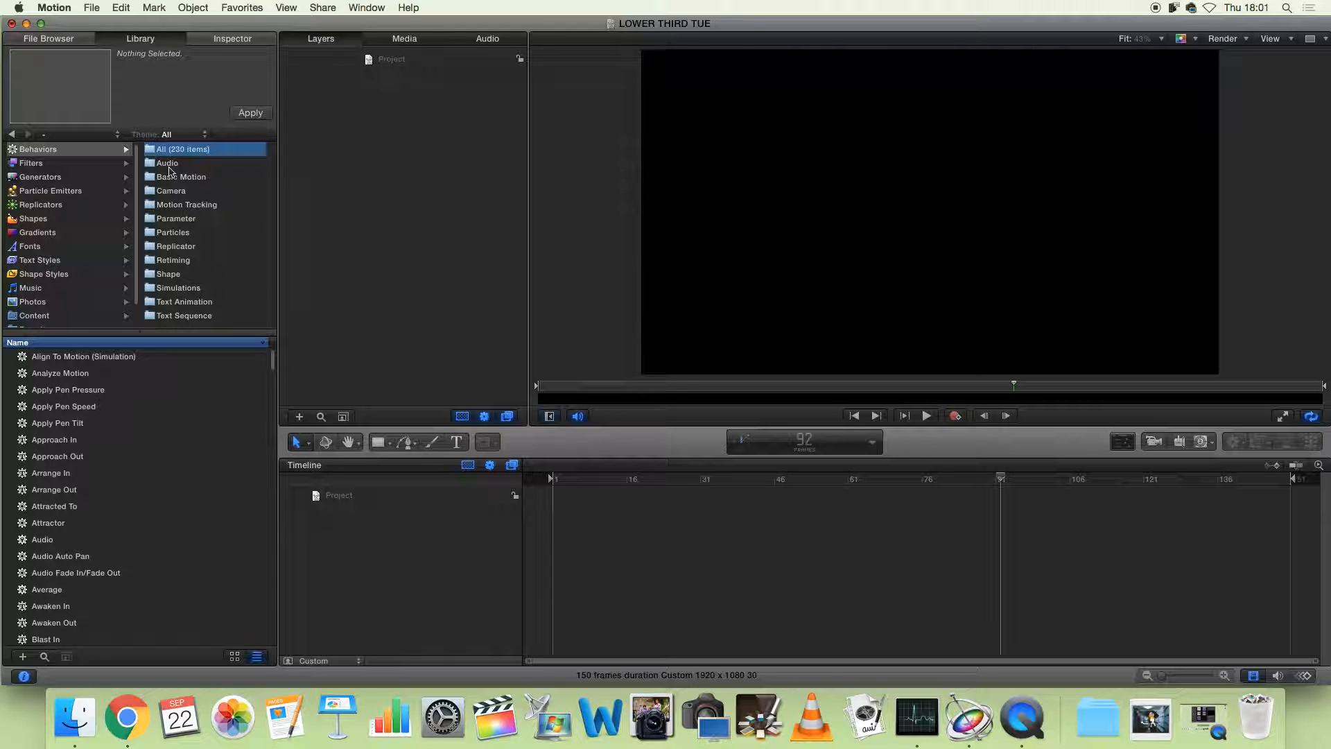
{"action": "left_click", "coordinate": [234, 39]}
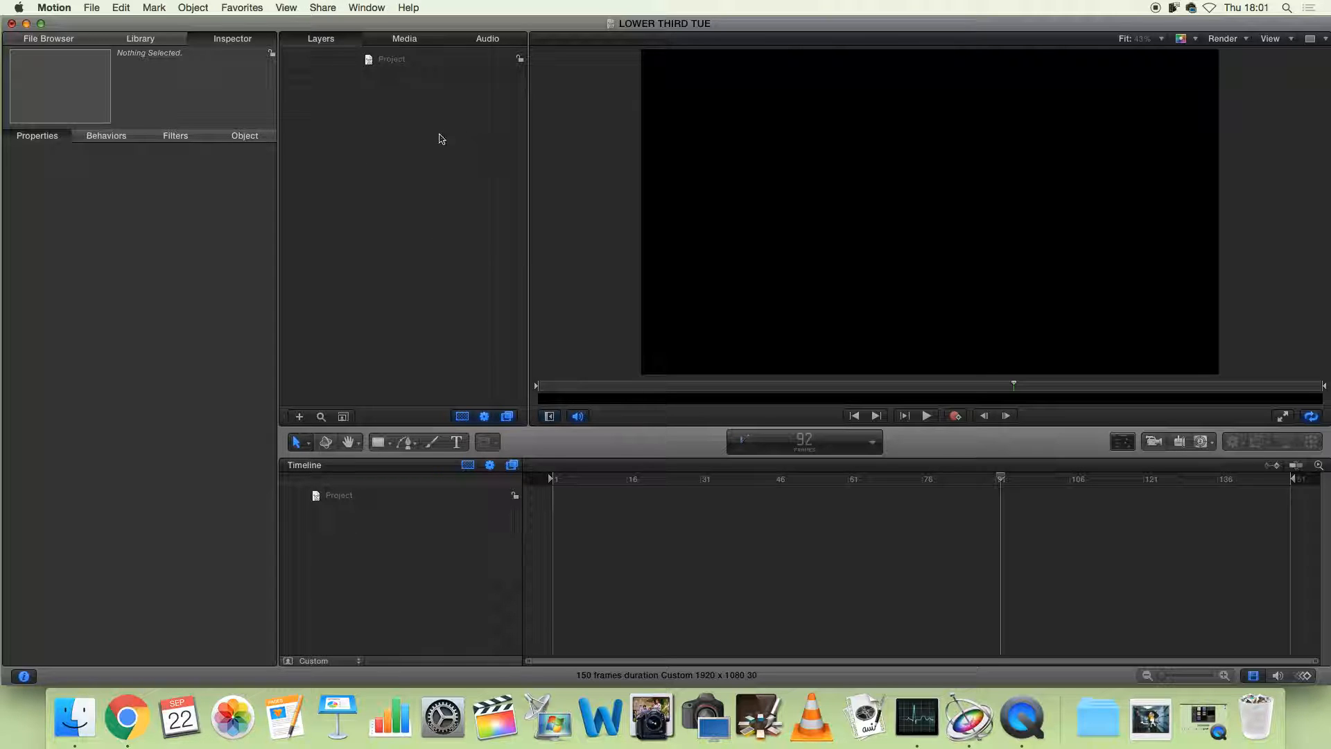
{"action": "left_click", "coordinate": [58, 39]}
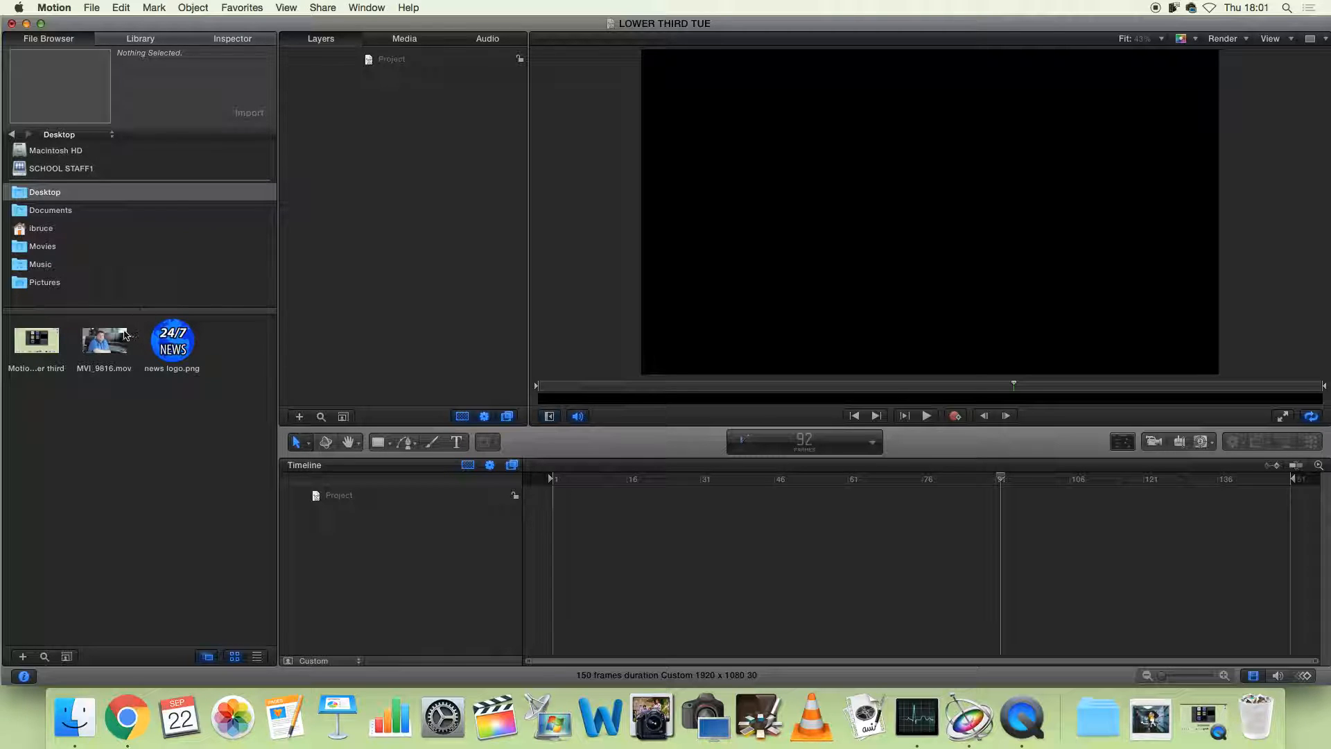
{"action": "left_click", "coordinate": [74, 207]}
- Add MVI_9816.mov from the Desktop folder to the Layers panel inside a new group
{"action": "left_click", "coordinate": [69, 192]}
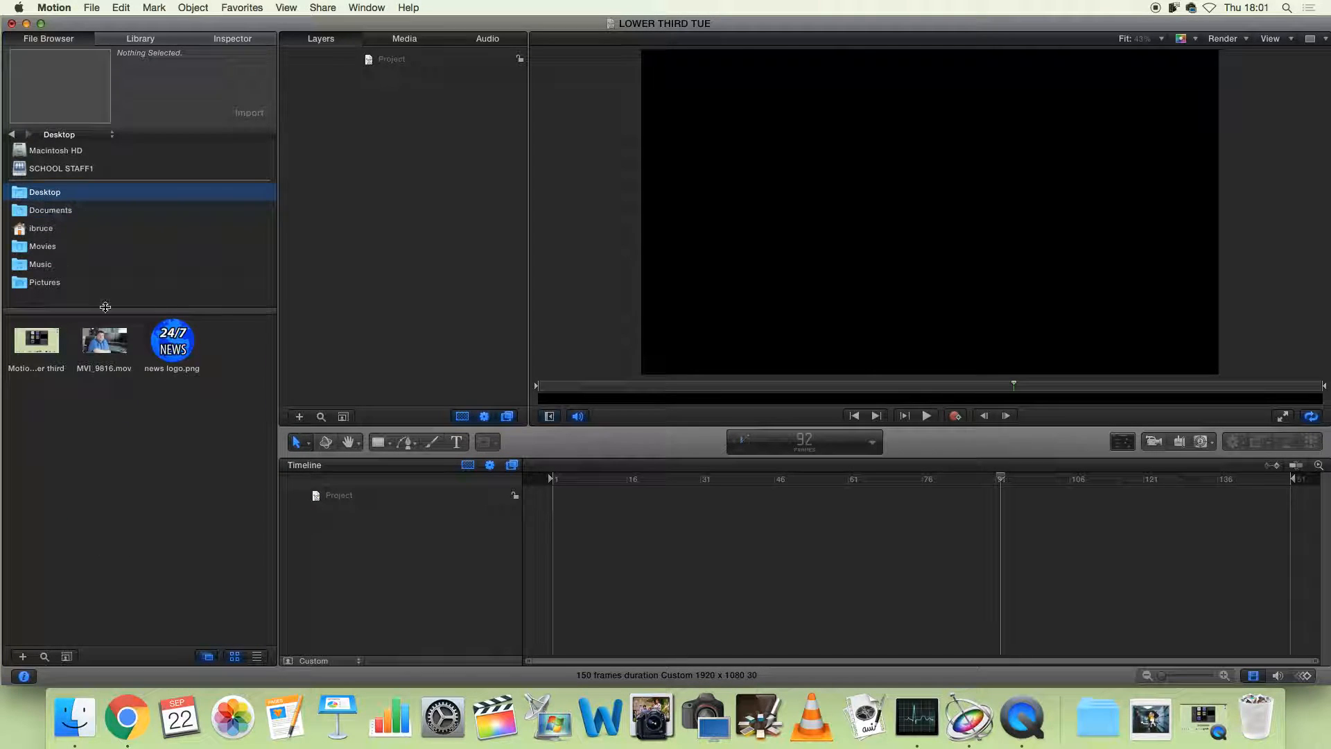
{"action": "left_click_drag", "start_coordinate": [104, 339], "coordinate": [390, 88]}
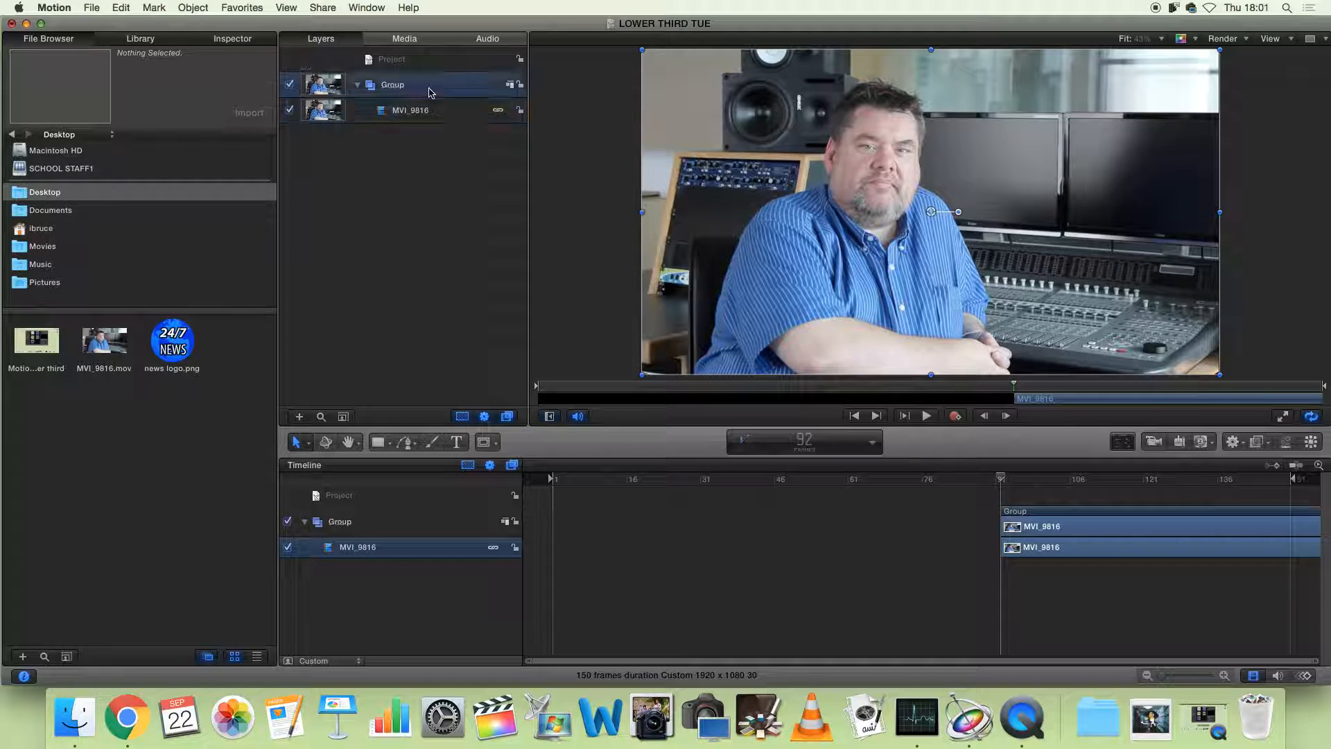
{"action": "left_click", "coordinate": [434, 90]}
{"action": "left_click", "coordinate": [426, 121]}
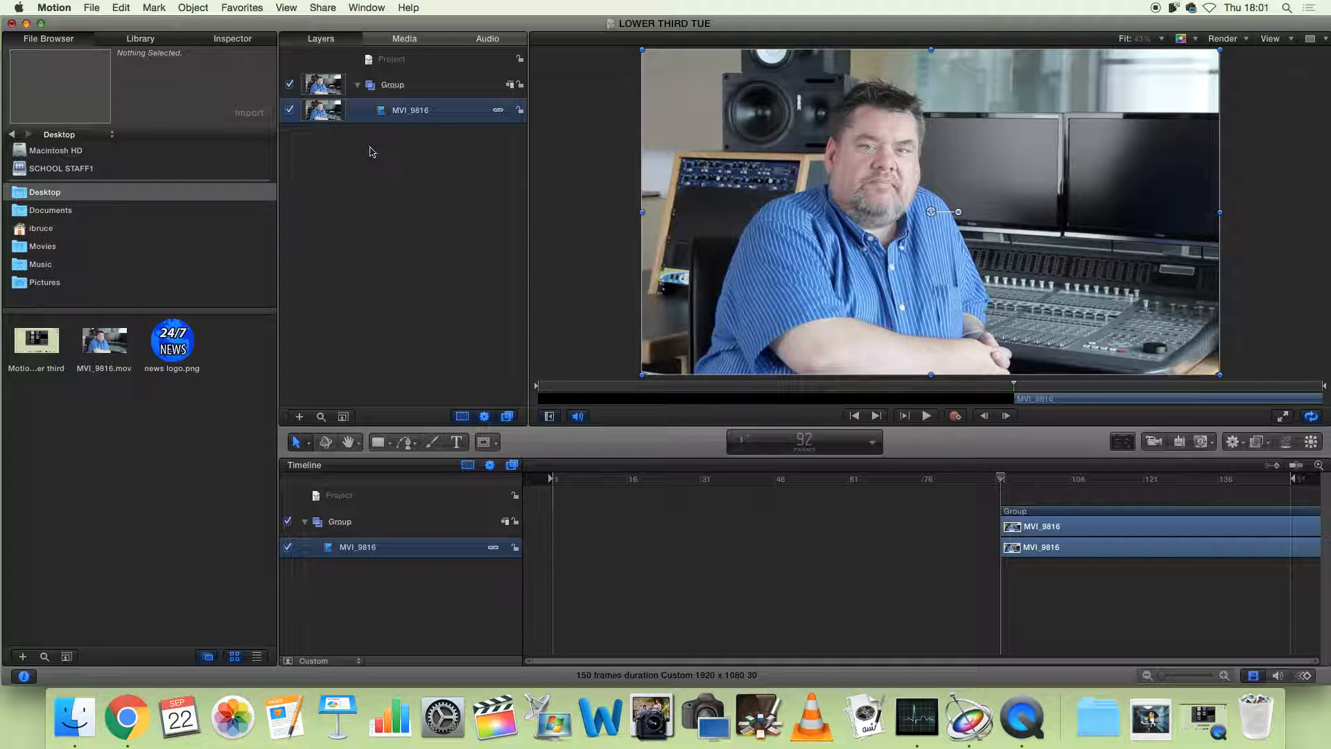
{"action": "left_click", "coordinate": [438, 91]}
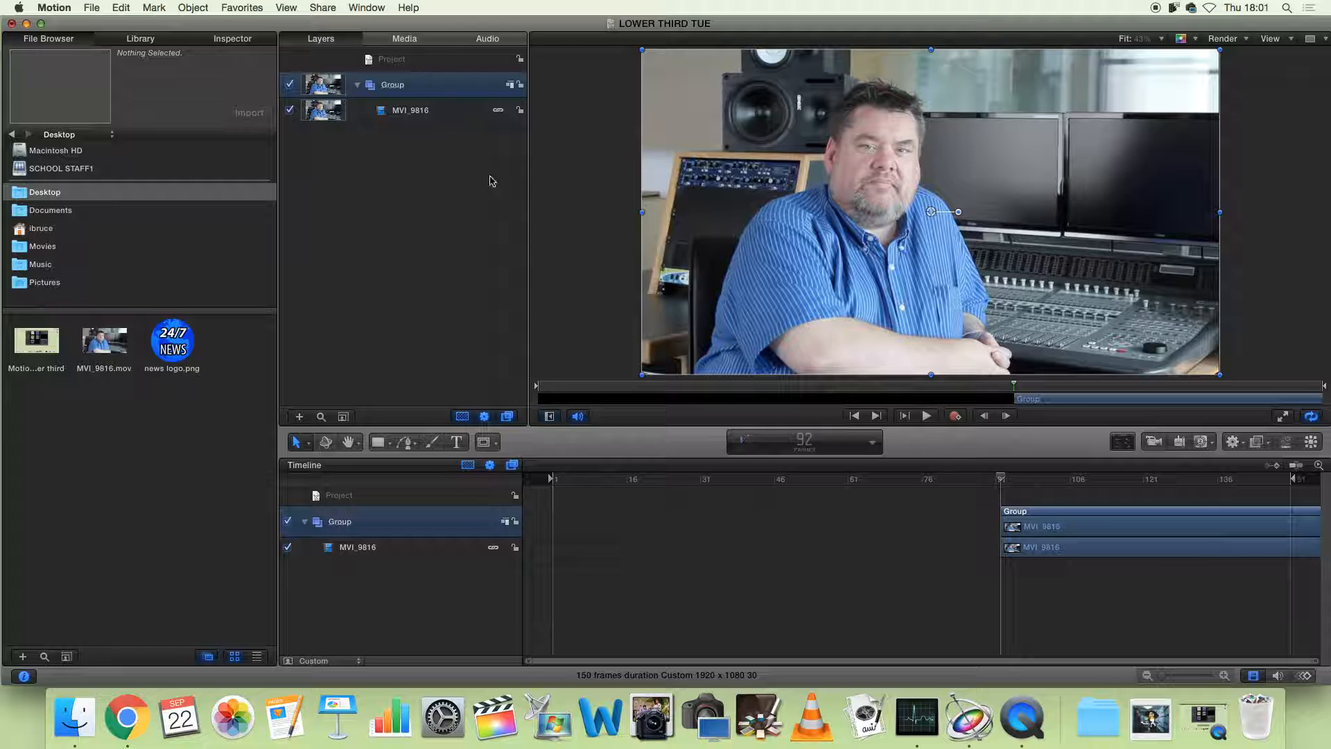
{"action": "left_click", "coordinate": [447, 108]}
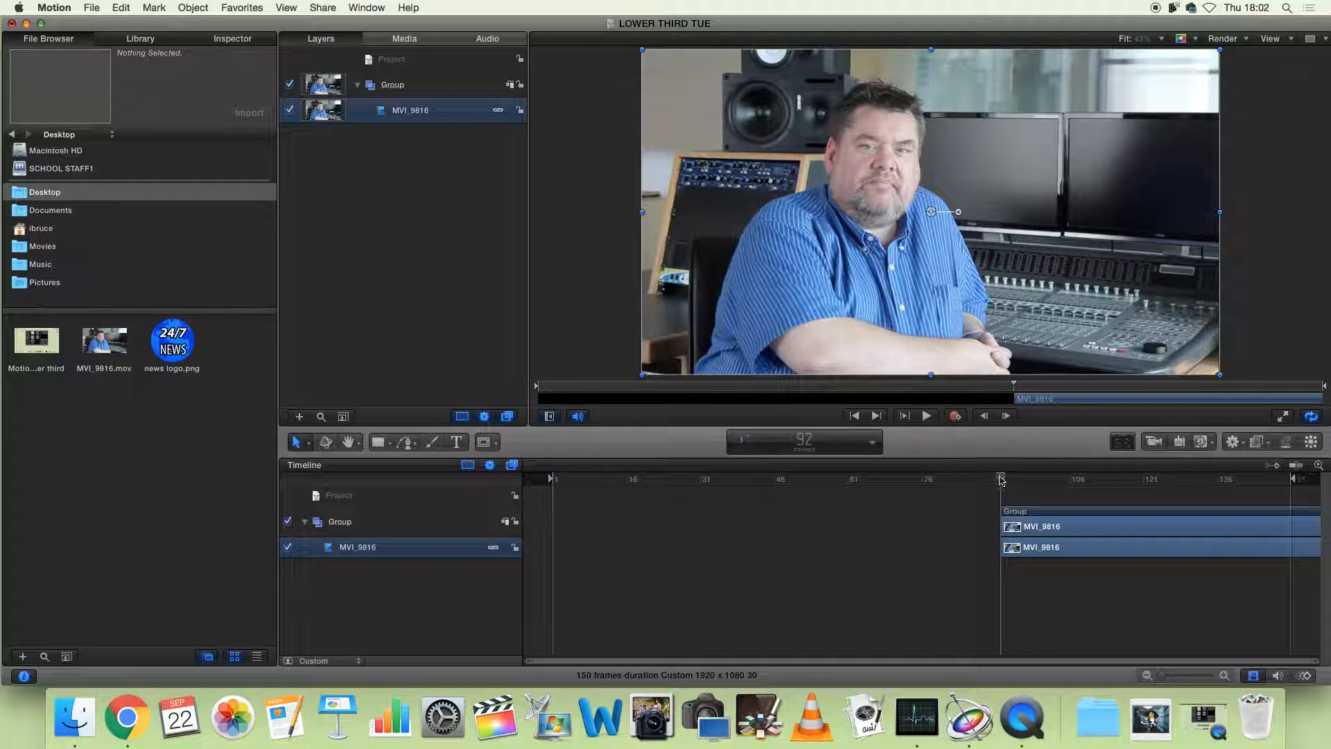
- Move the group and MVI_9816 clip to start at frame 1, rewinding the playhead
{"action": "left_click_drag", "start_coordinate": [1088, 520], "coordinate": [351, 515]}
{"action": "left_click_drag", "start_coordinate": [631, 482], "coordinate": [497, 484]}
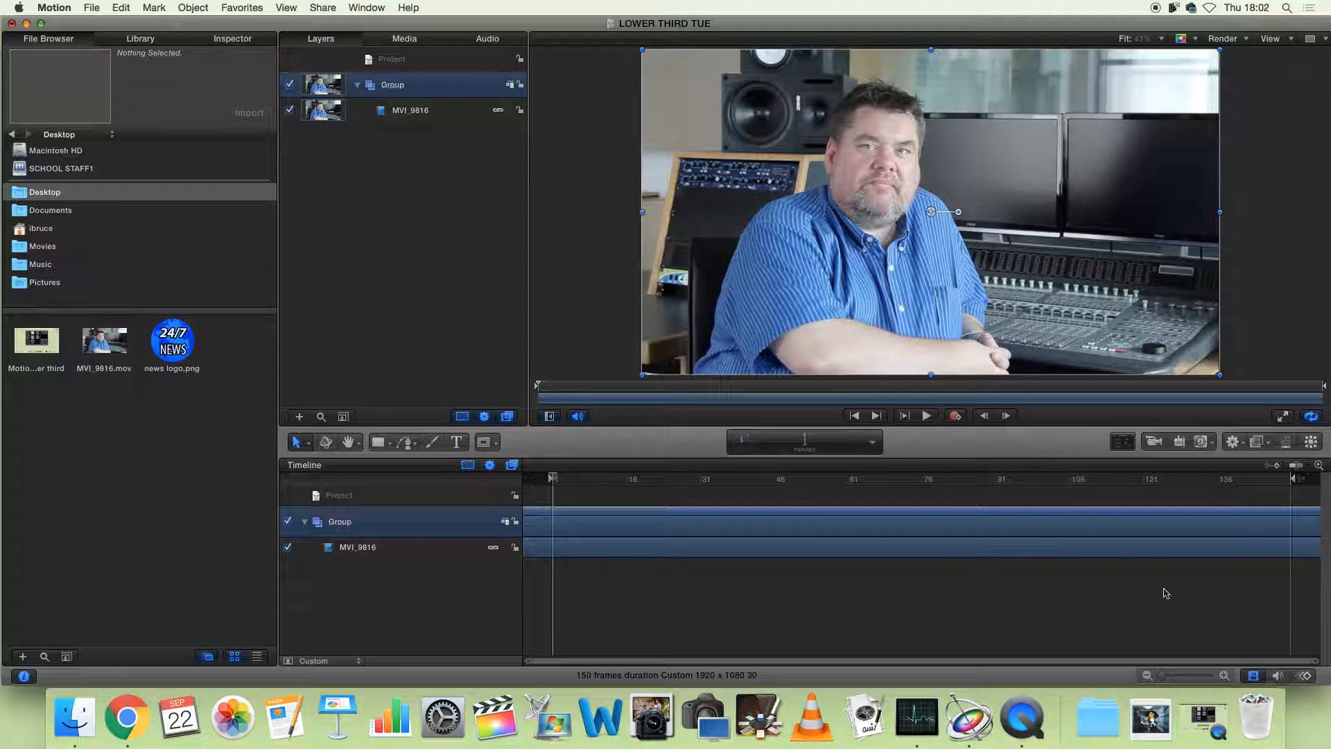
{"action": "left_click", "coordinate": [619, 549]}
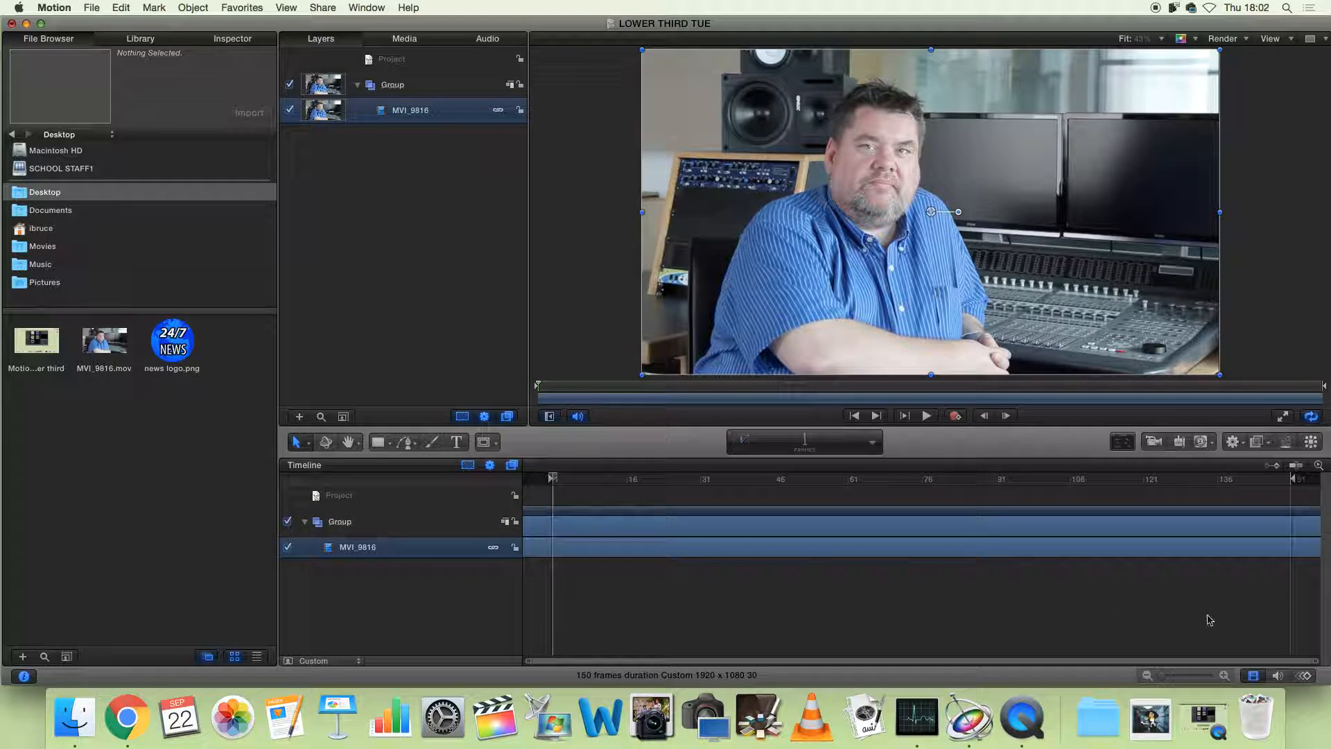
- Show the MVI_9816 audio track, change its audio playback option, then hide it again
{"action": "left_click", "coordinate": [1281, 676]}
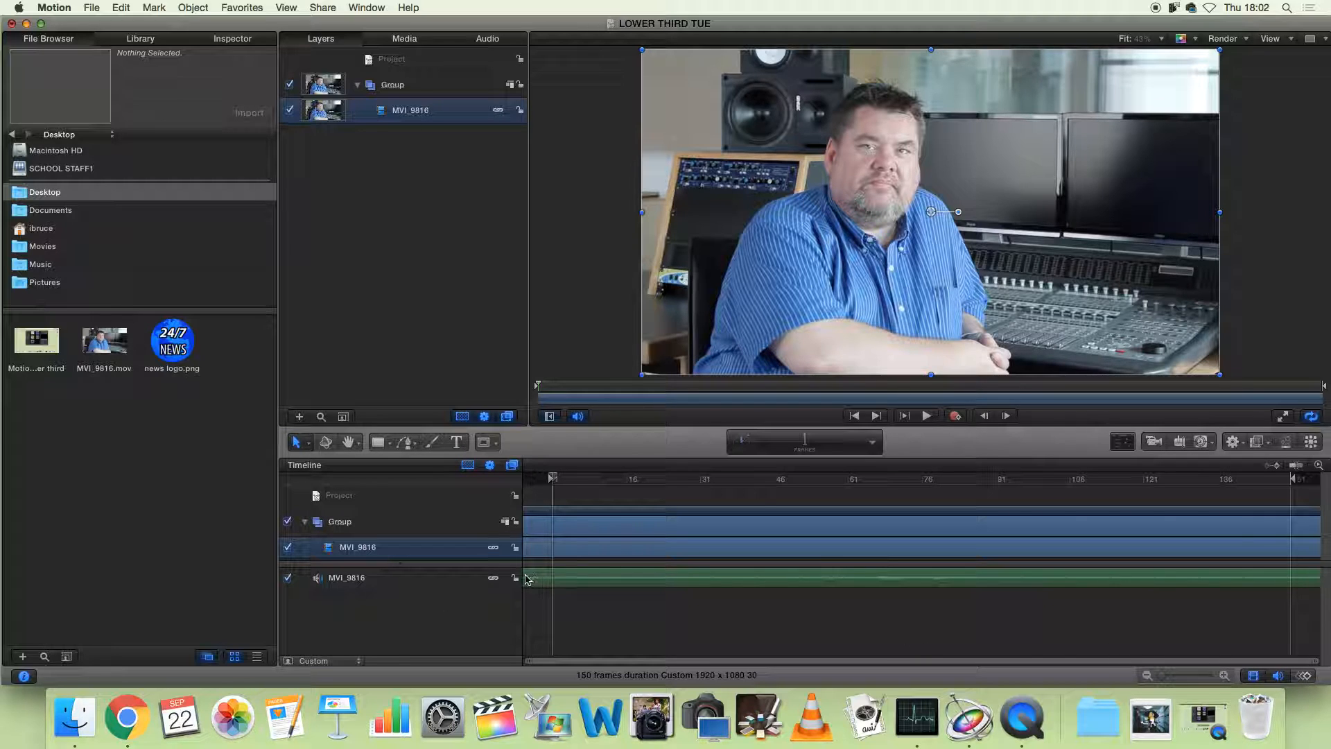
{"action": "right_click", "coordinate": [427, 579]}
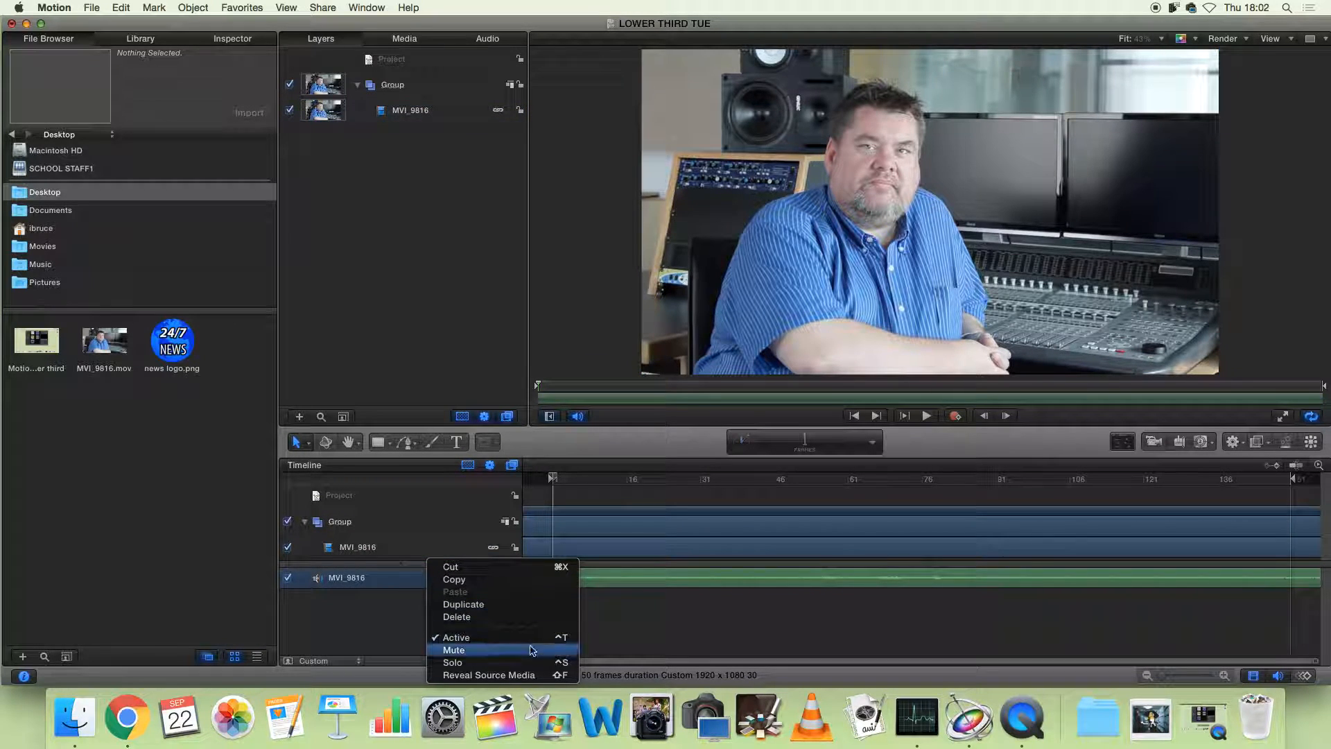
{"action": "left_click", "coordinate": [489, 663]}
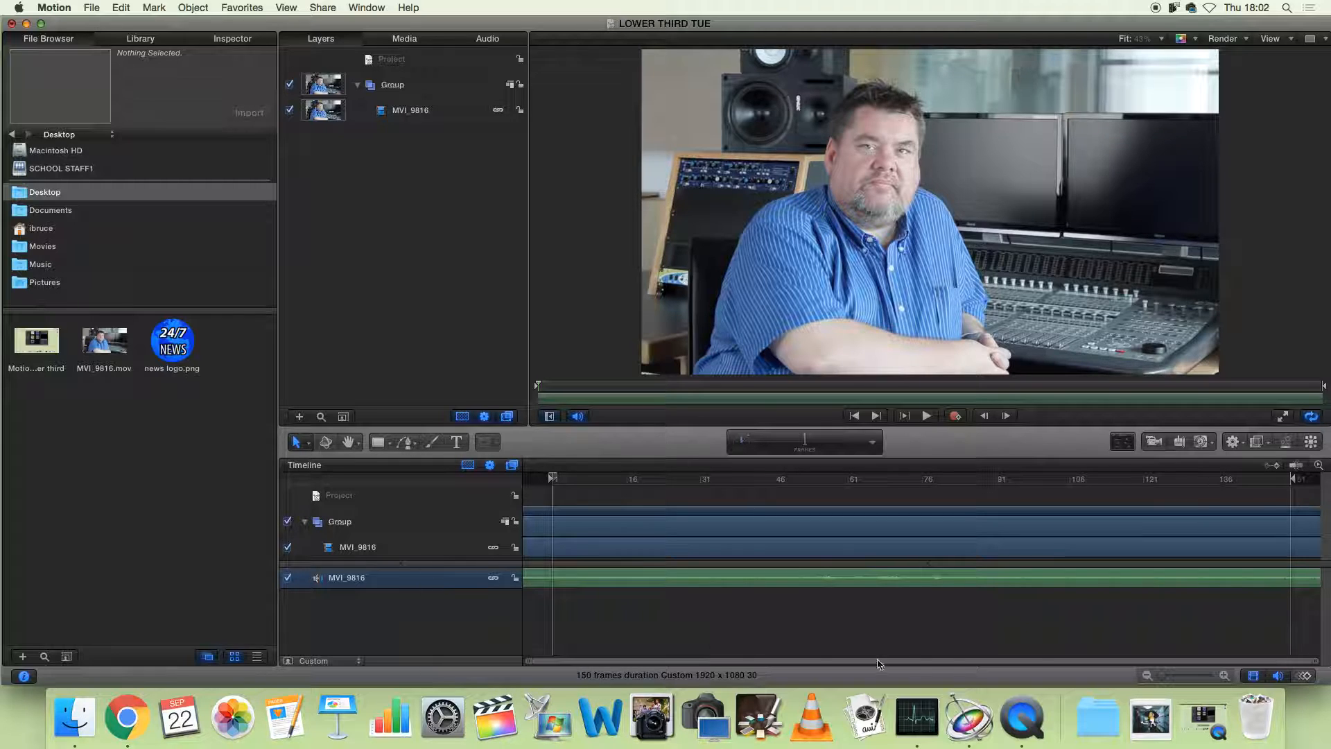
{"action": "left_click", "coordinate": [1281, 678]}
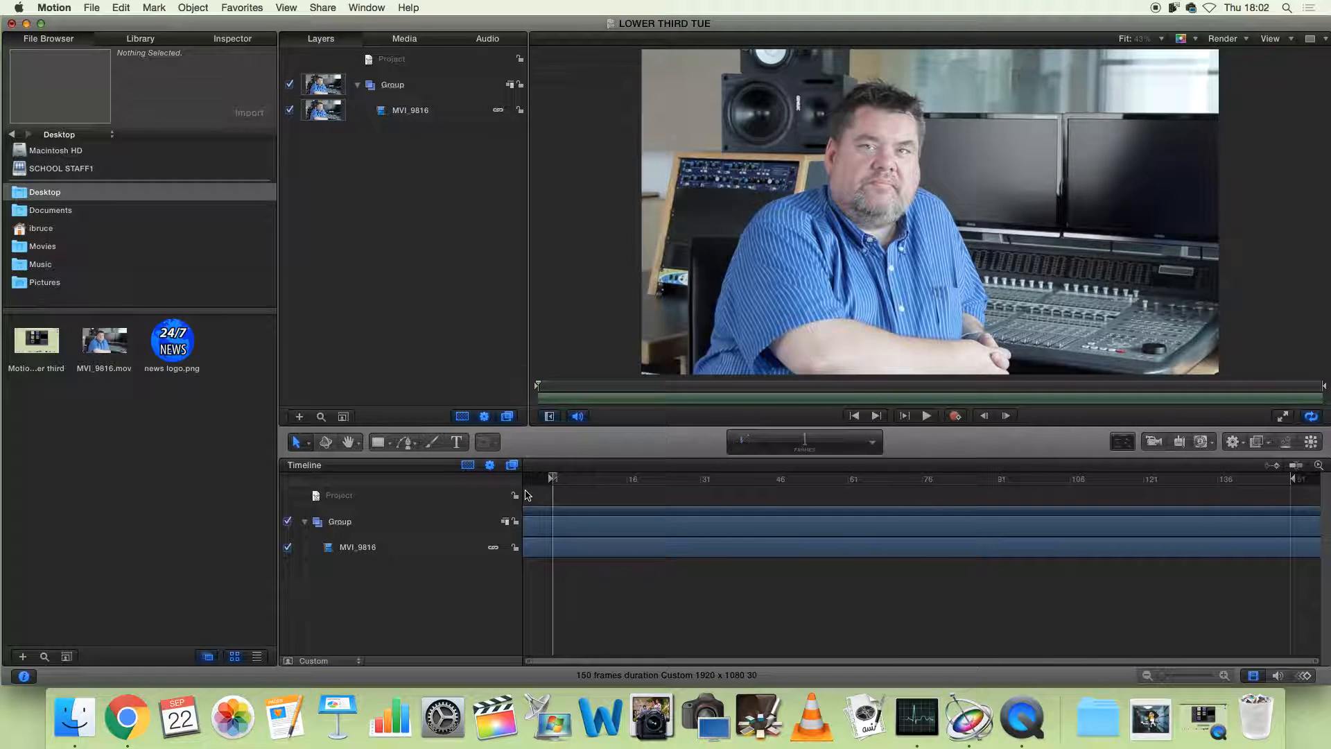
- Preview the composition, then open the Library
{"action": "key", "text": "space"}
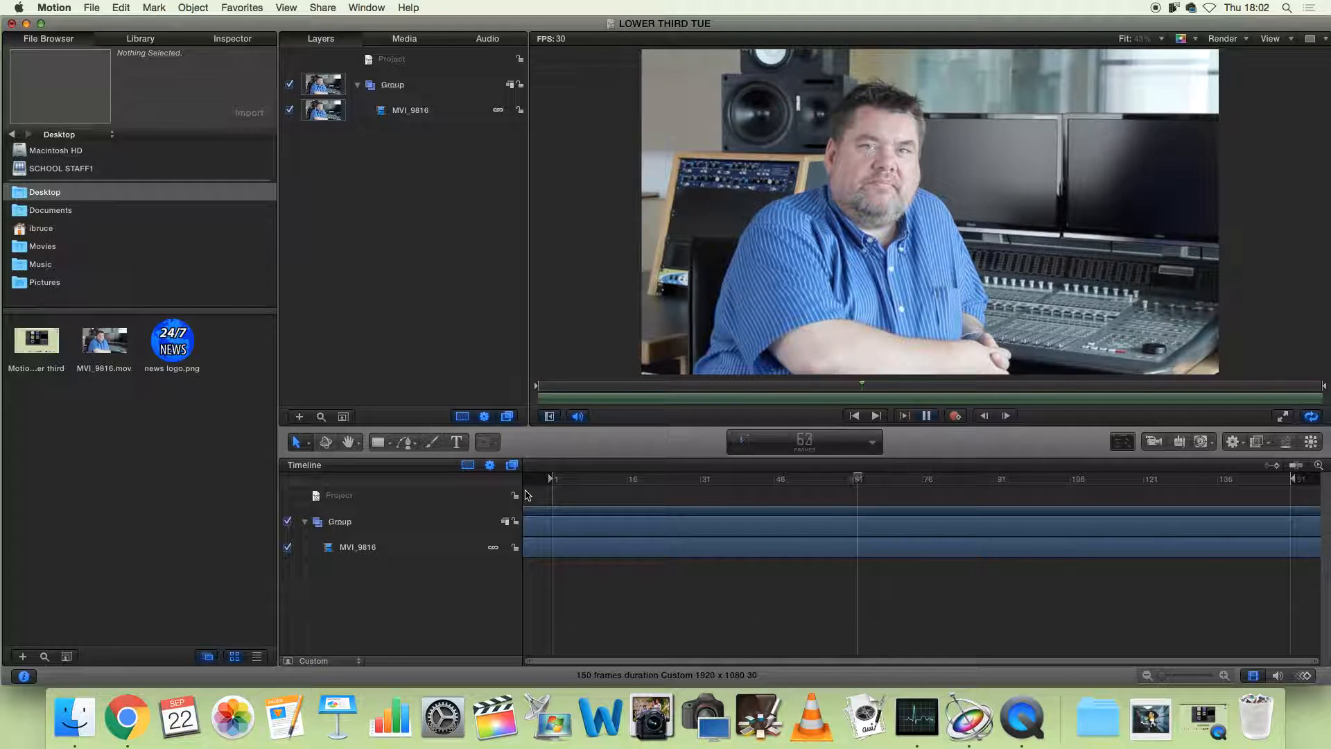
{"action": "key", "text": "space"}
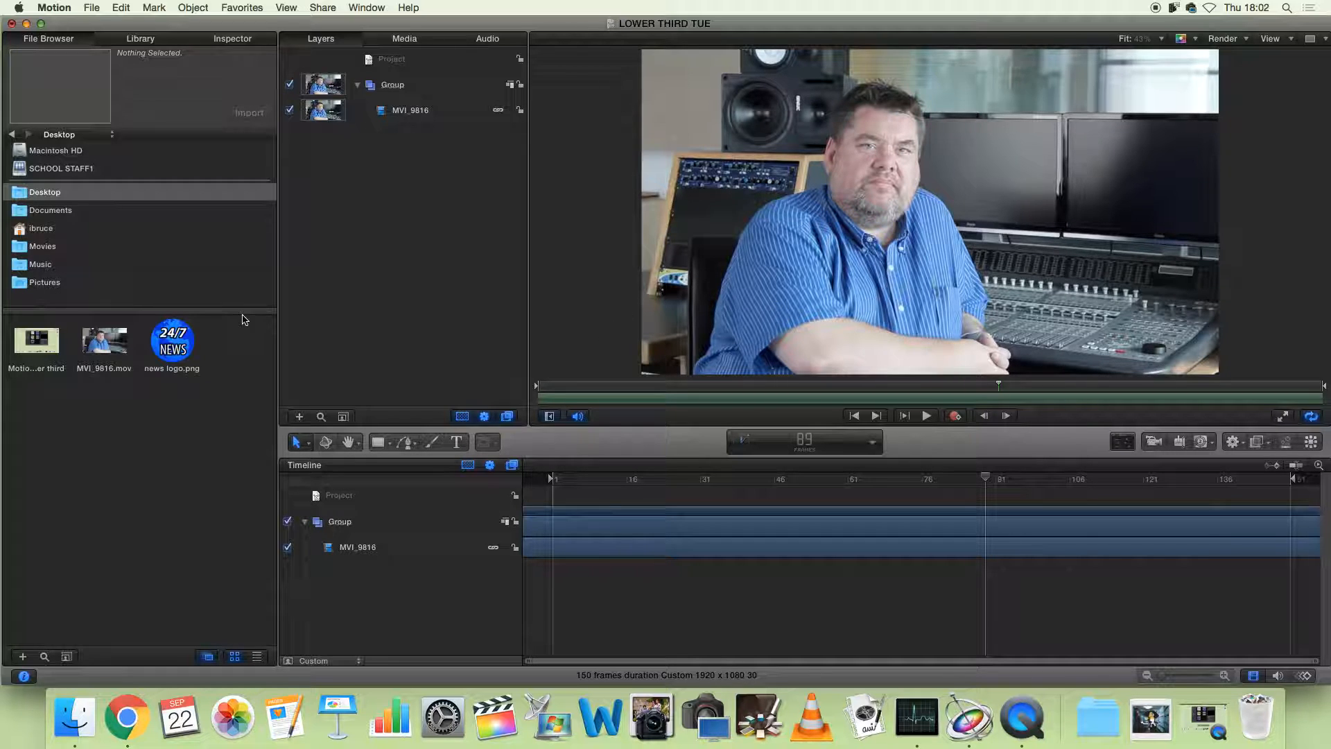
{"action": "left_click", "coordinate": [141, 42]}
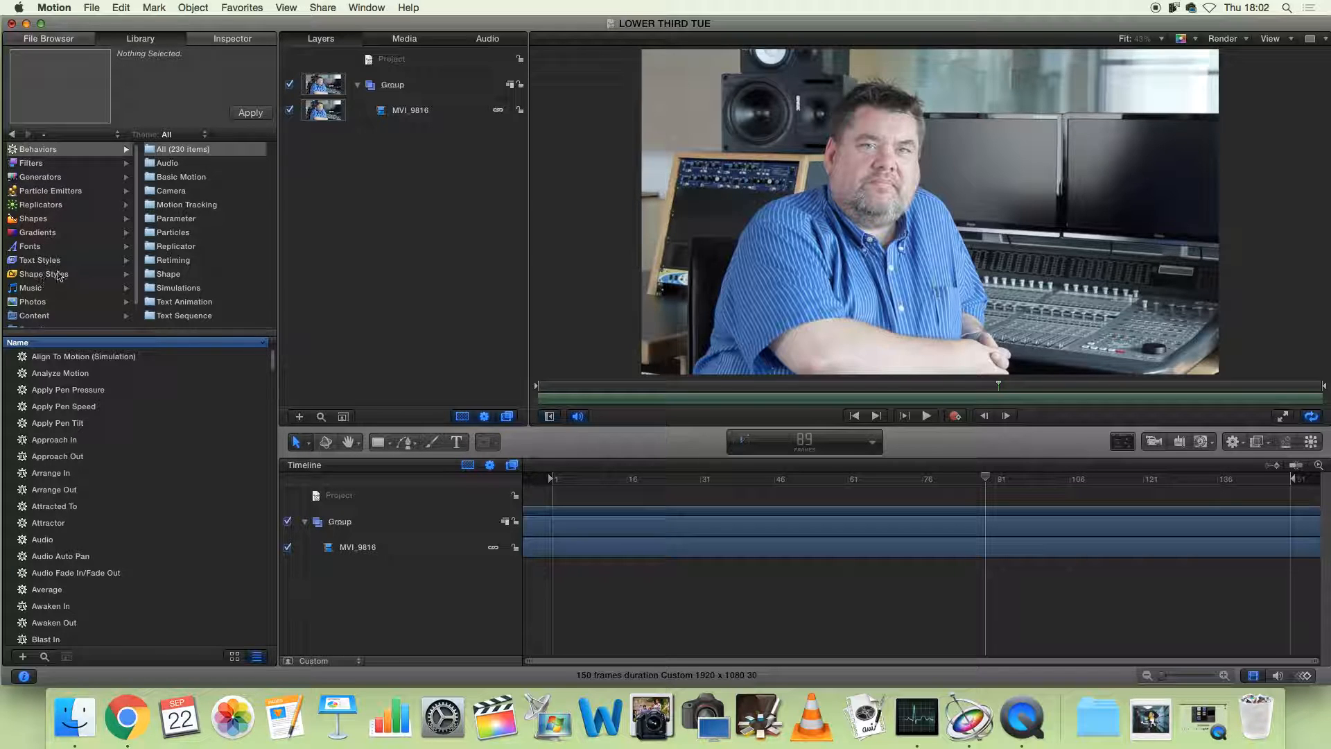
- Add the Blue Rectangle shape from the Library's Shapes to the project
{"action": "left_click", "coordinate": [39, 219]}
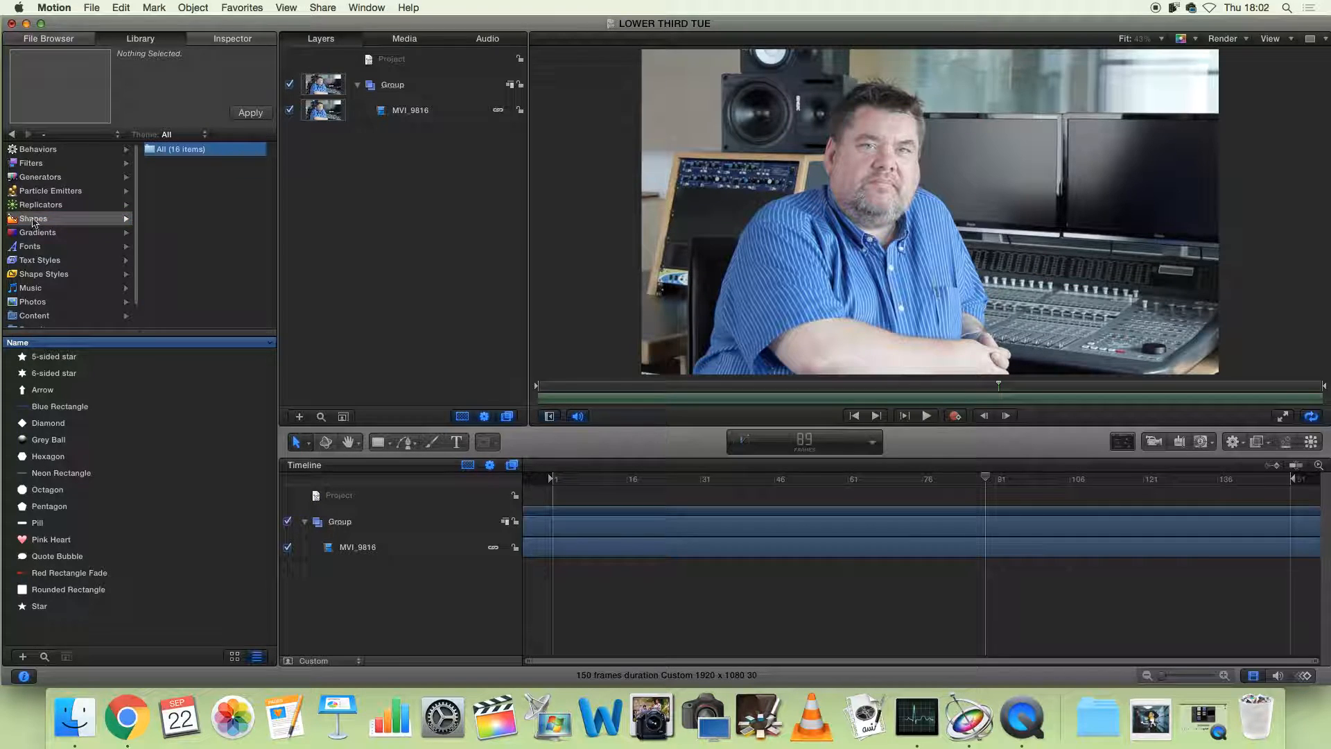
{"action": "left_click", "coordinate": [57, 408]}
{"action": "left_click_drag", "start_coordinate": [55, 409], "coordinate": [398, 77]}
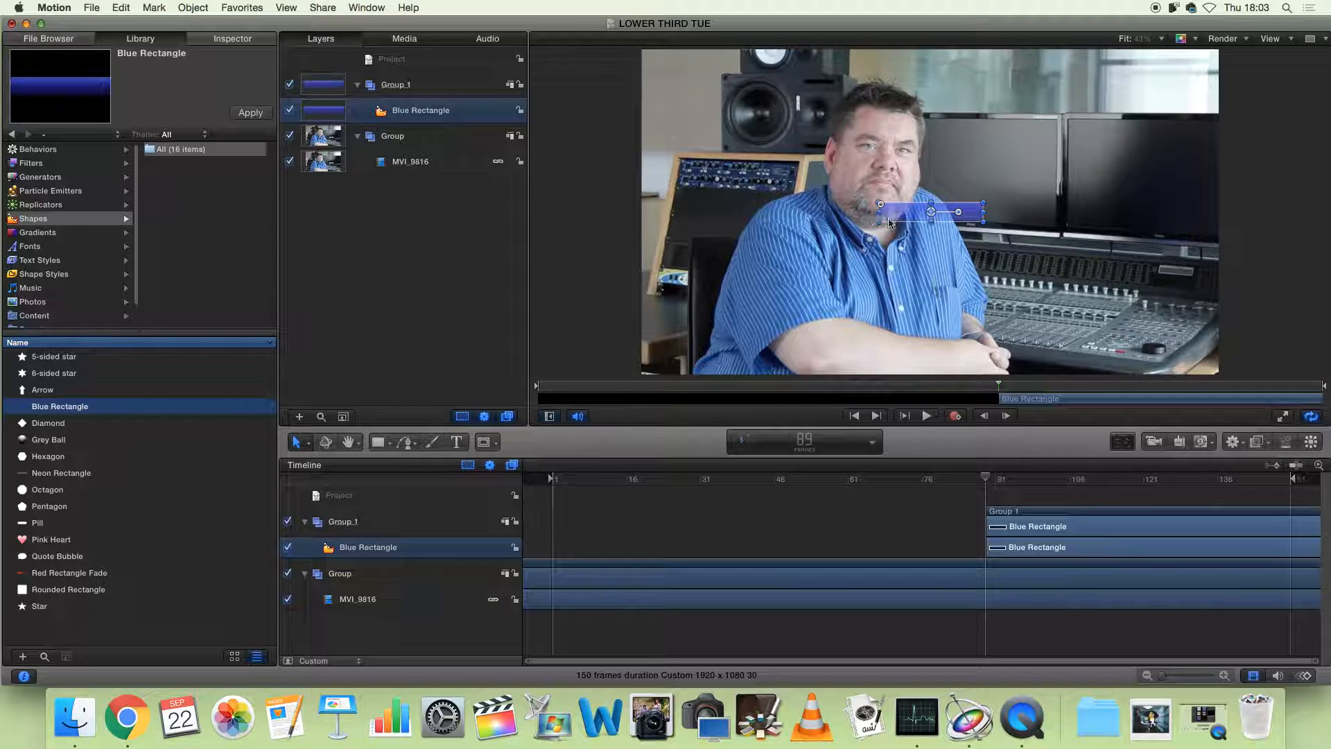
- Stretch the blue rectangle into a wide, thin bar across the lower frame
{"action": "left_click_drag", "start_coordinate": [879, 222], "coordinate": [670, 252]}
{"action": "left_click_drag", "start_coordinate": [929, 239], "coordinate": [1027, 318]}
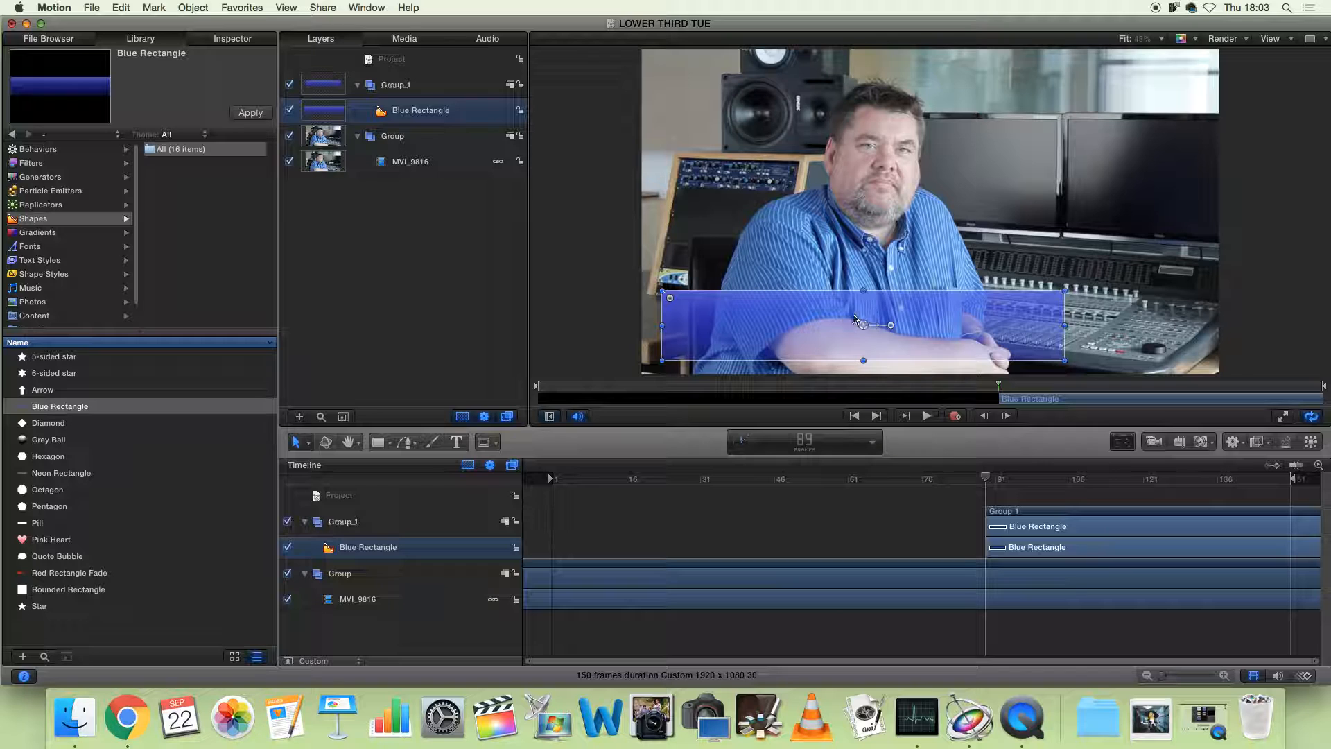
{"action": "left_click_drag", "start_coordinate": [1065, 289], "coordinate": [1062, 296]}
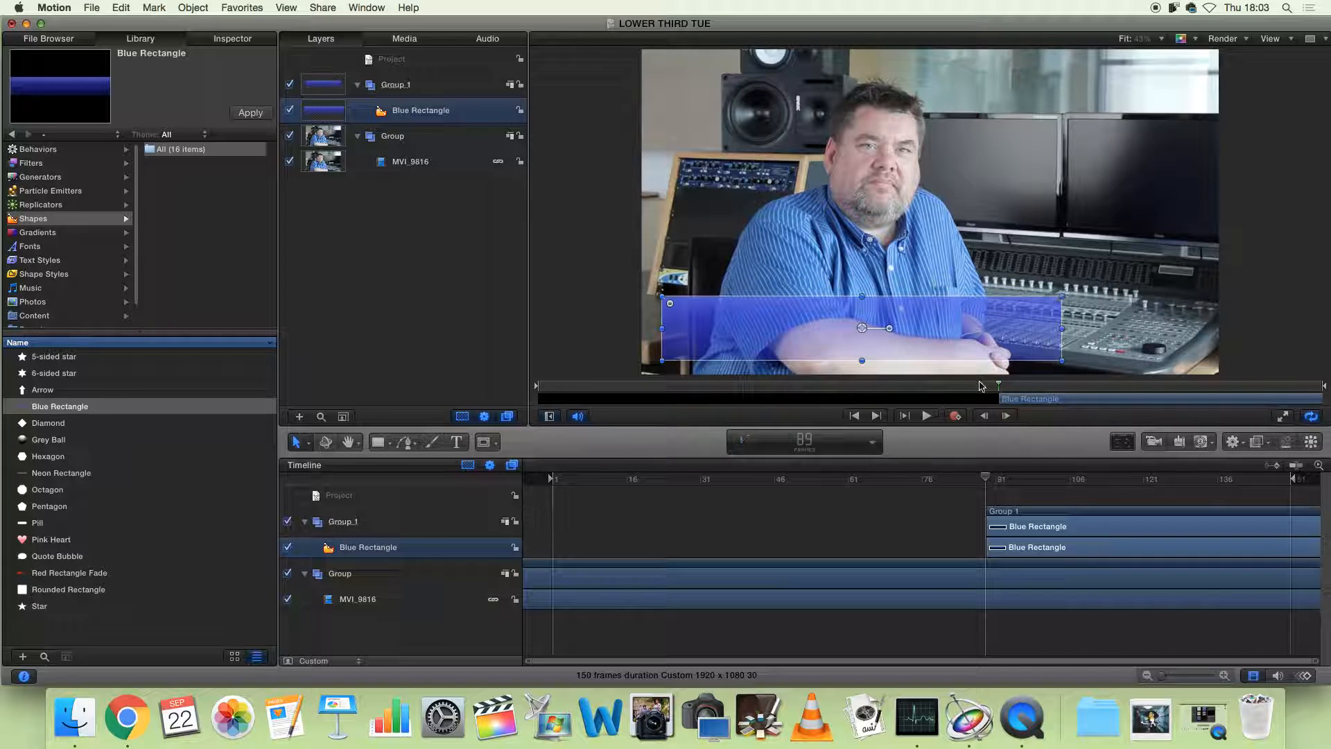
{"action": "left_click_drag", "start_coordinate": [1062, 361], "coordinate": [1062, 352]}
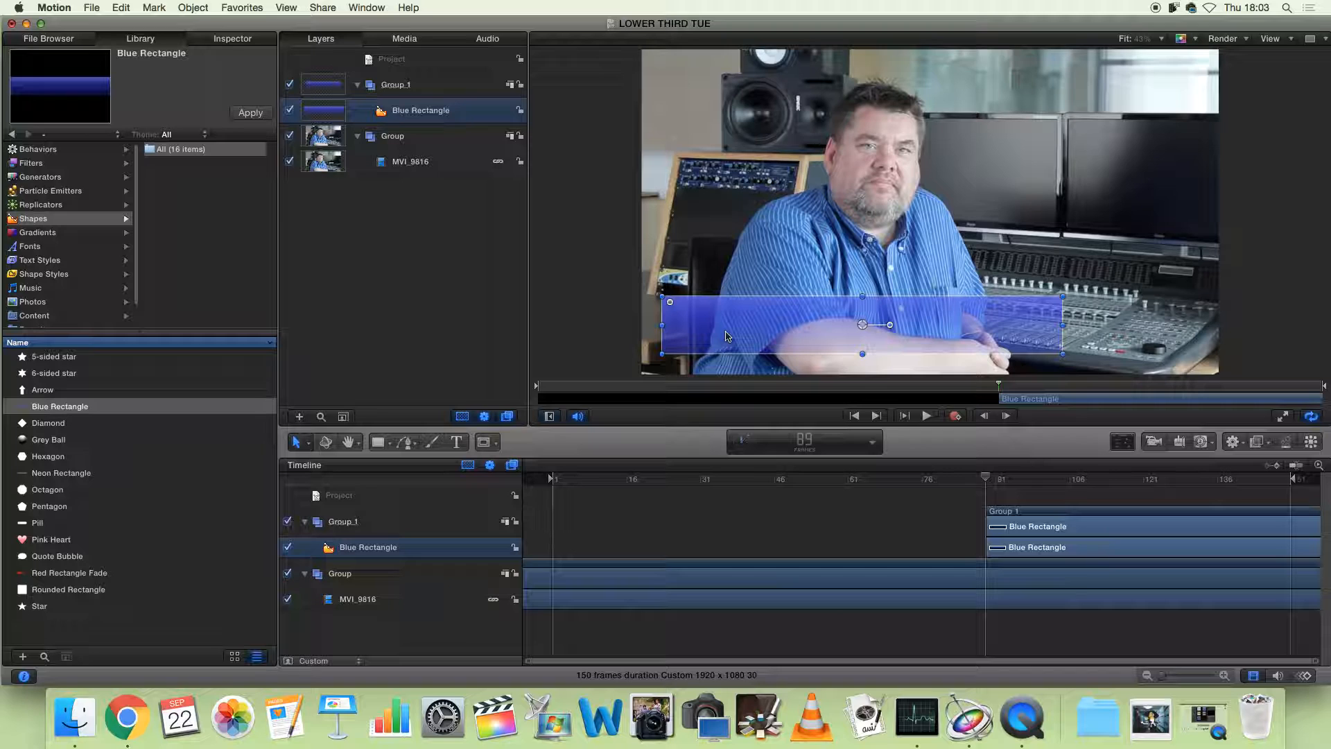
- Draw a paragraph text box over the blue bar and type the interviewee's name
{"action": "left_click", "coordinate": [461, 448]}
{"action": "left_click_drag", "start_coordinate": [673, 298], "coordinate": [1054, 350]}
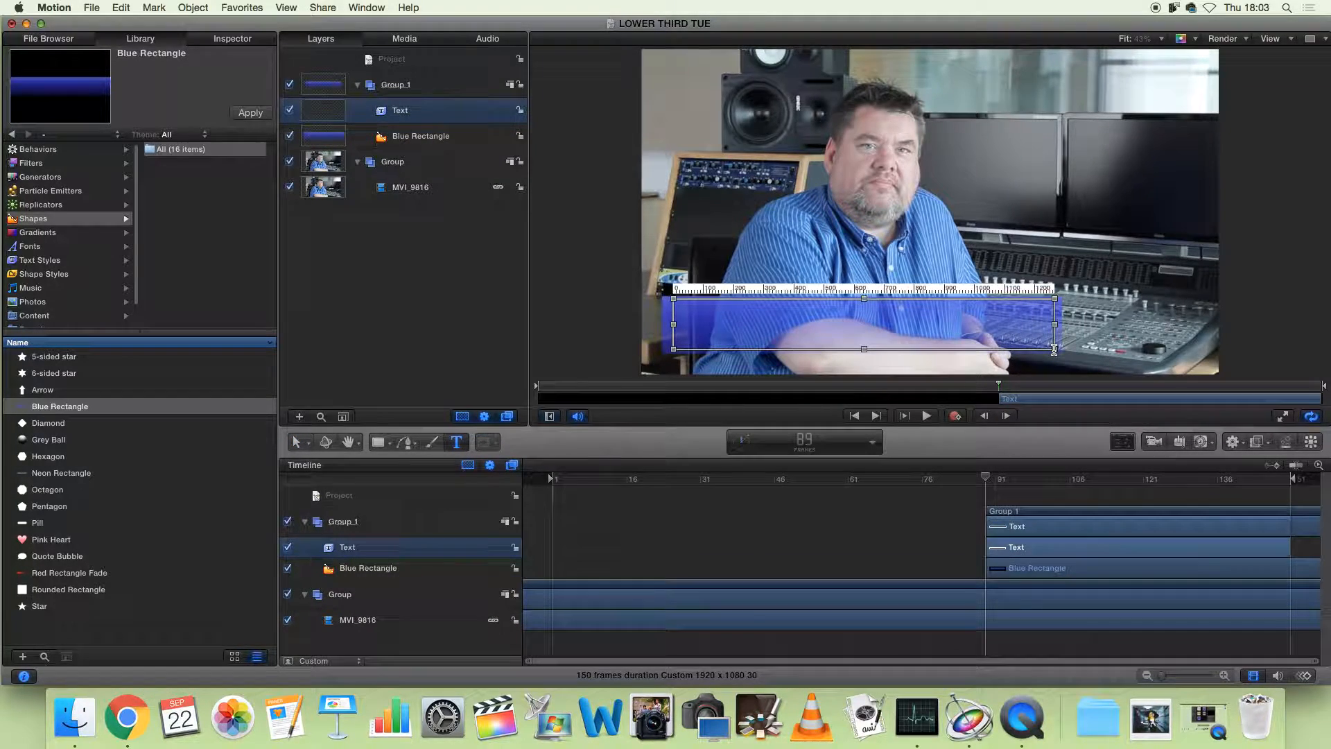
{"action": "type", "text": "MARK RAGNAR"}
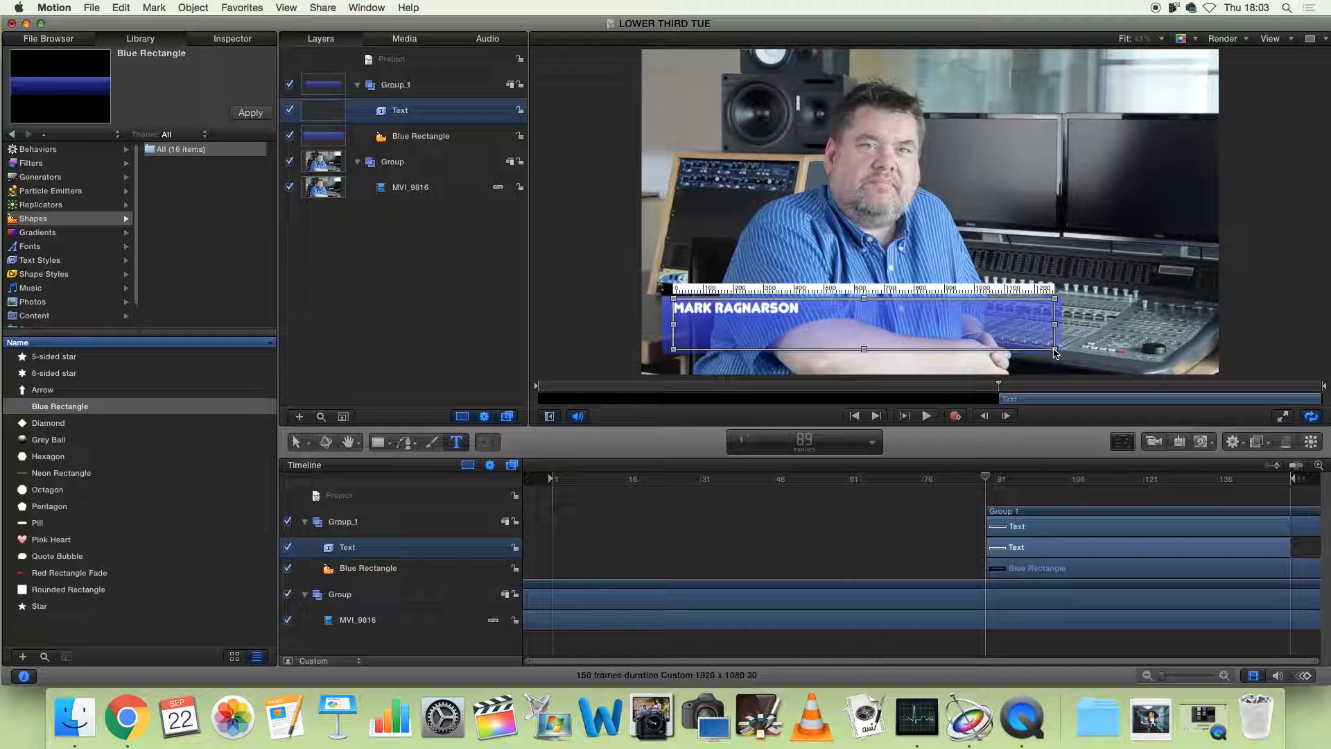
- Add WILD BEAR WRANGLER as the second line beneath the name
{"action": "type", "text": "LD SEA"}
{"action": "key", "text": "BackSpace"}
{"action": "key", "text": "BackSpace"}
{"action": "key", "text": "BackSpace"}
{"action": "type", "text": "ILD BE"}
{"action": "key", "text": "BackSpace"}
{"action": "key", "text": "BackSpace"}
{"action": "key", "text": "BackSpace"}
{"action": "key", "text": "BackSpace"}
{"action": "key", "text": "BackSpace"}
{"action": "key", "text": "BackSpace"}
{"action": "type", "text": "LD BEAR WRANGLER"}
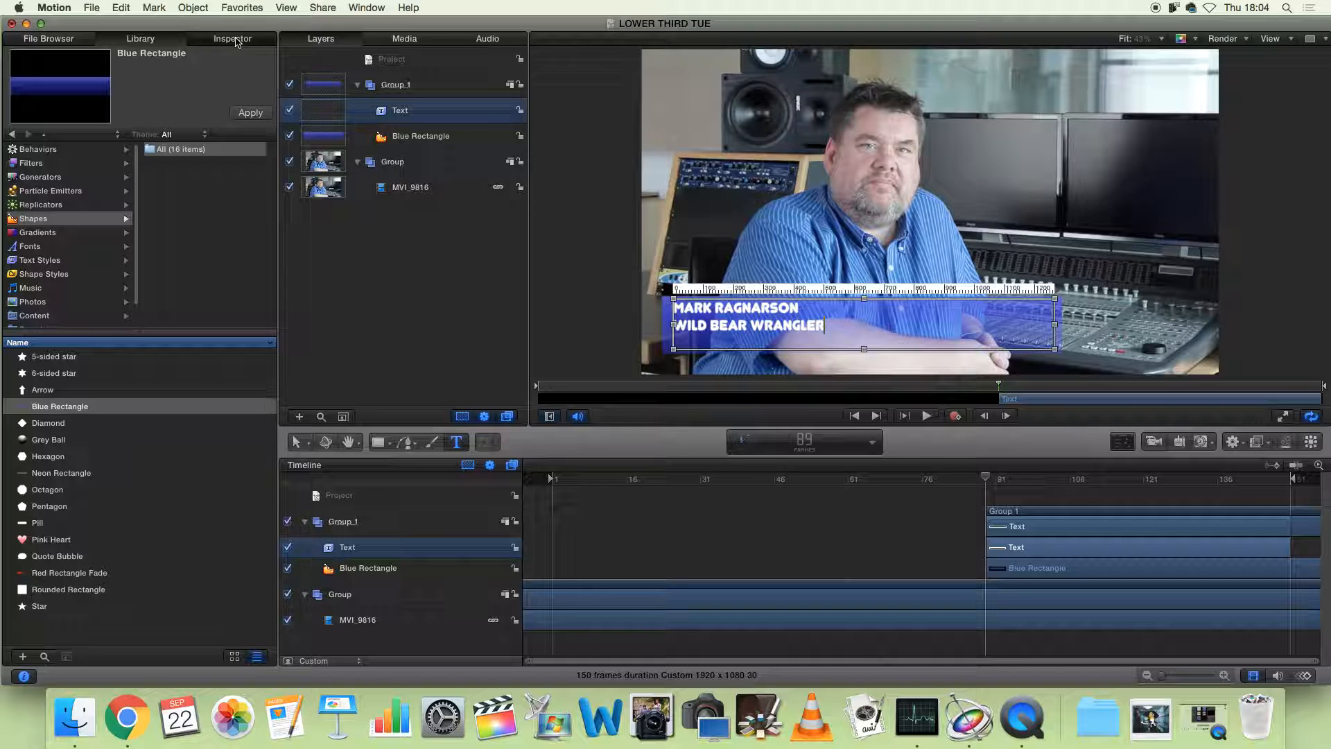
- Set the name line's text size to 95 in the Inspector's Text tab
{"action": "left_click", "coordinate": [233, 39]}
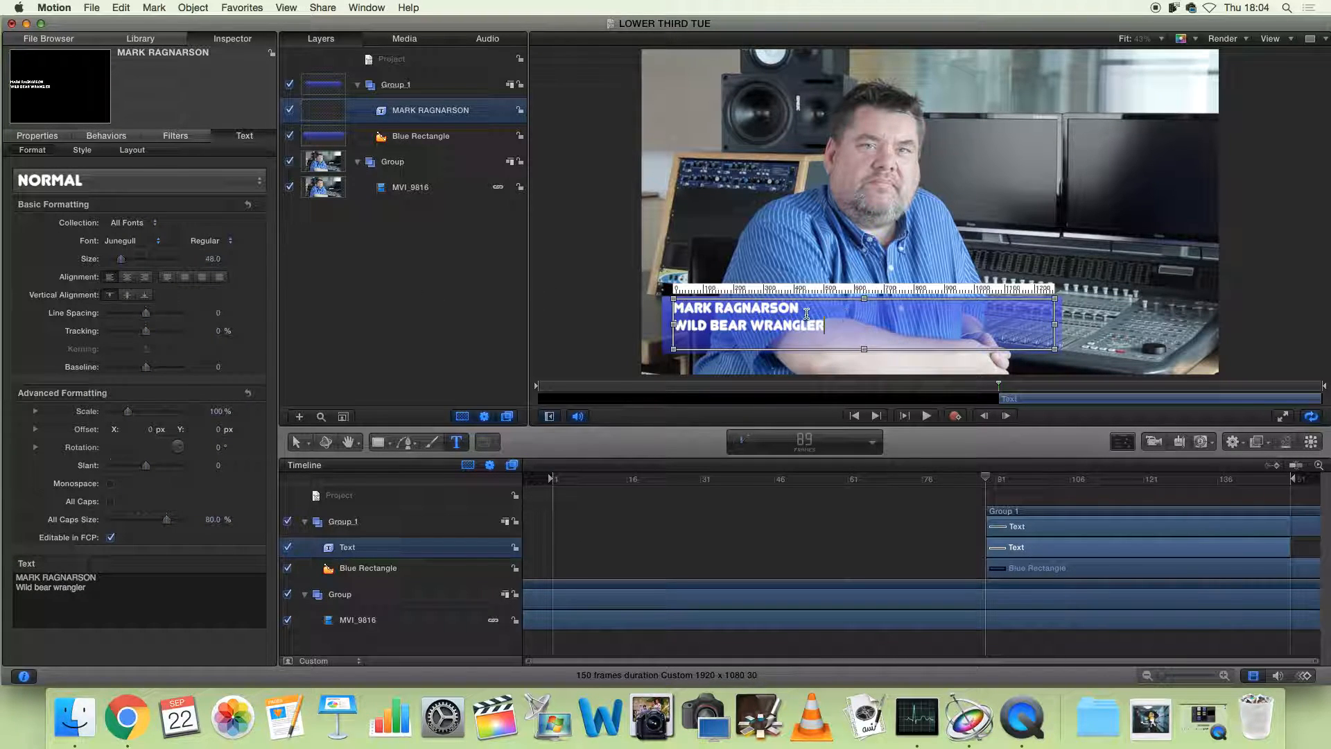
{"action": "left_click_drag", "start_coordinate": [803, 309], "coordinate": [671, 309]}
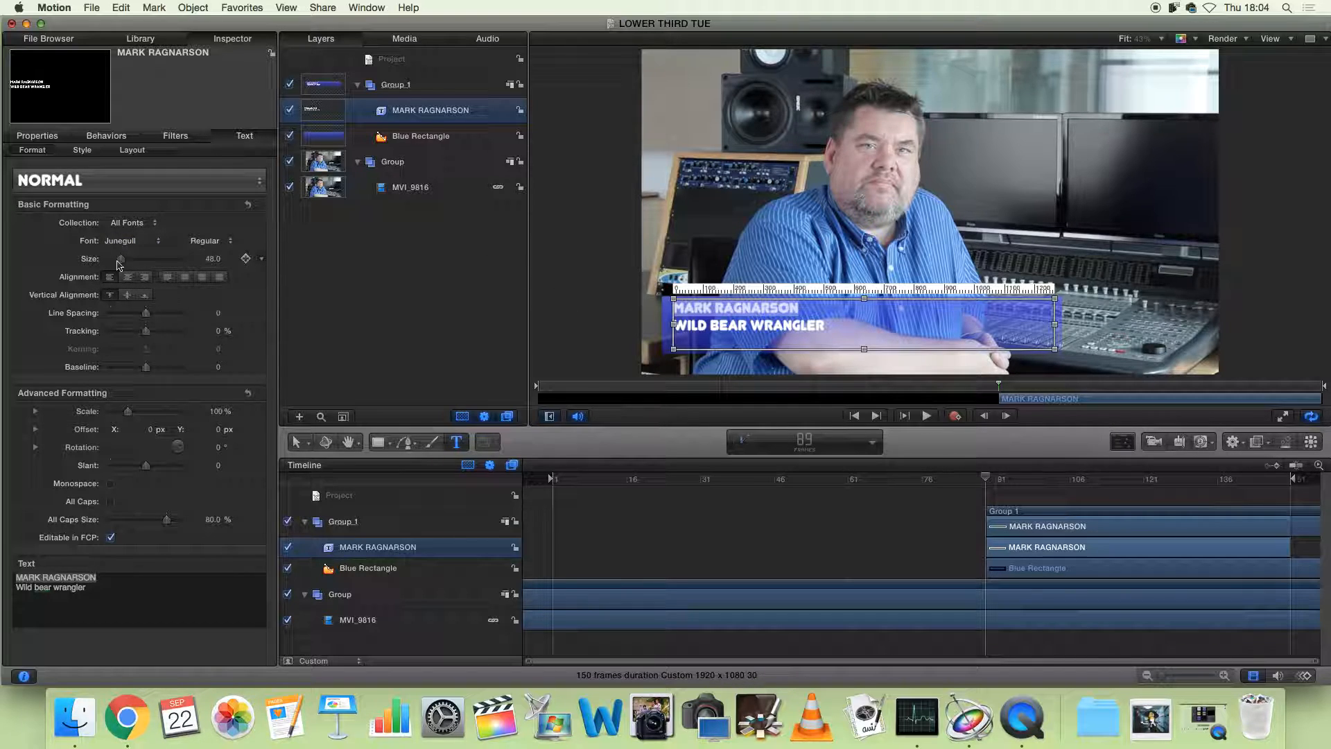
{"action": "left_click_drag", "start_coordinate": [122, 264], "coordinate": [131, 264]}
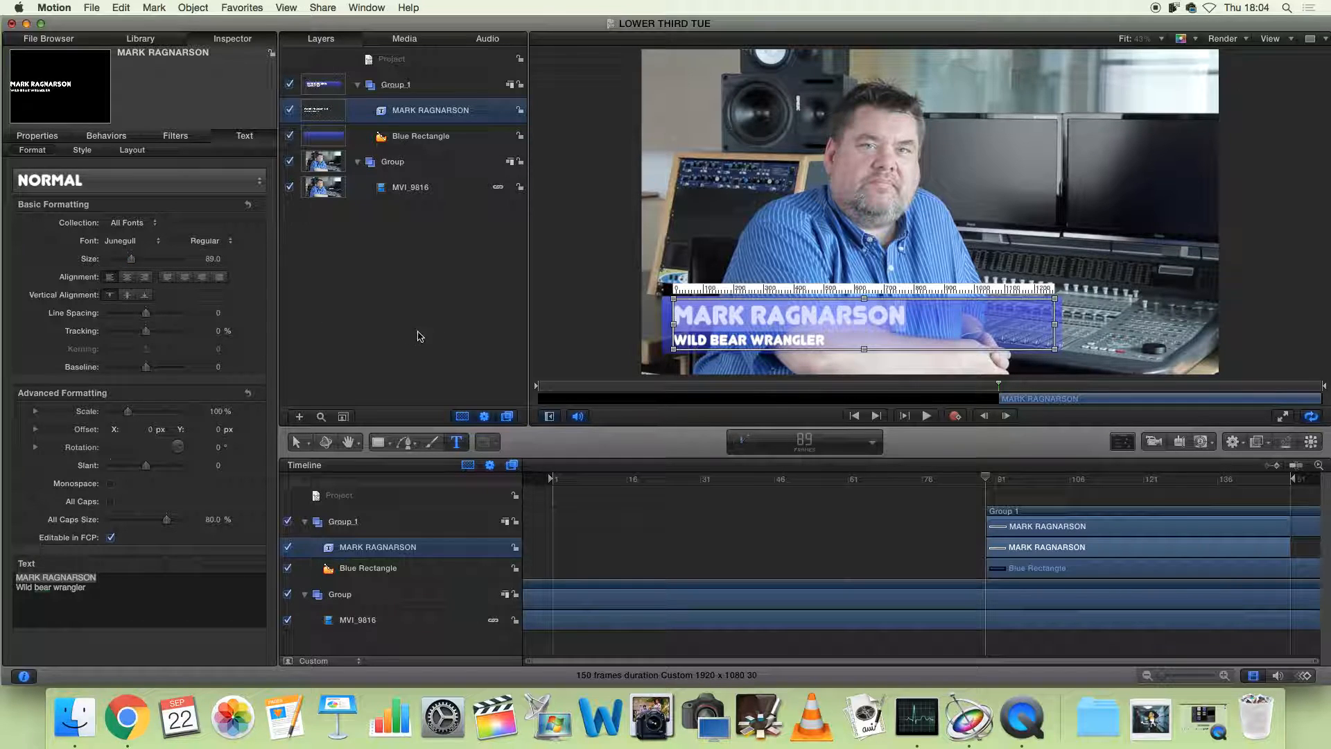
- Select the WILD BEAR WRANGLER line and keep its font as Junegull
{"action": "triple_click", "coordinate": [790, 341]}
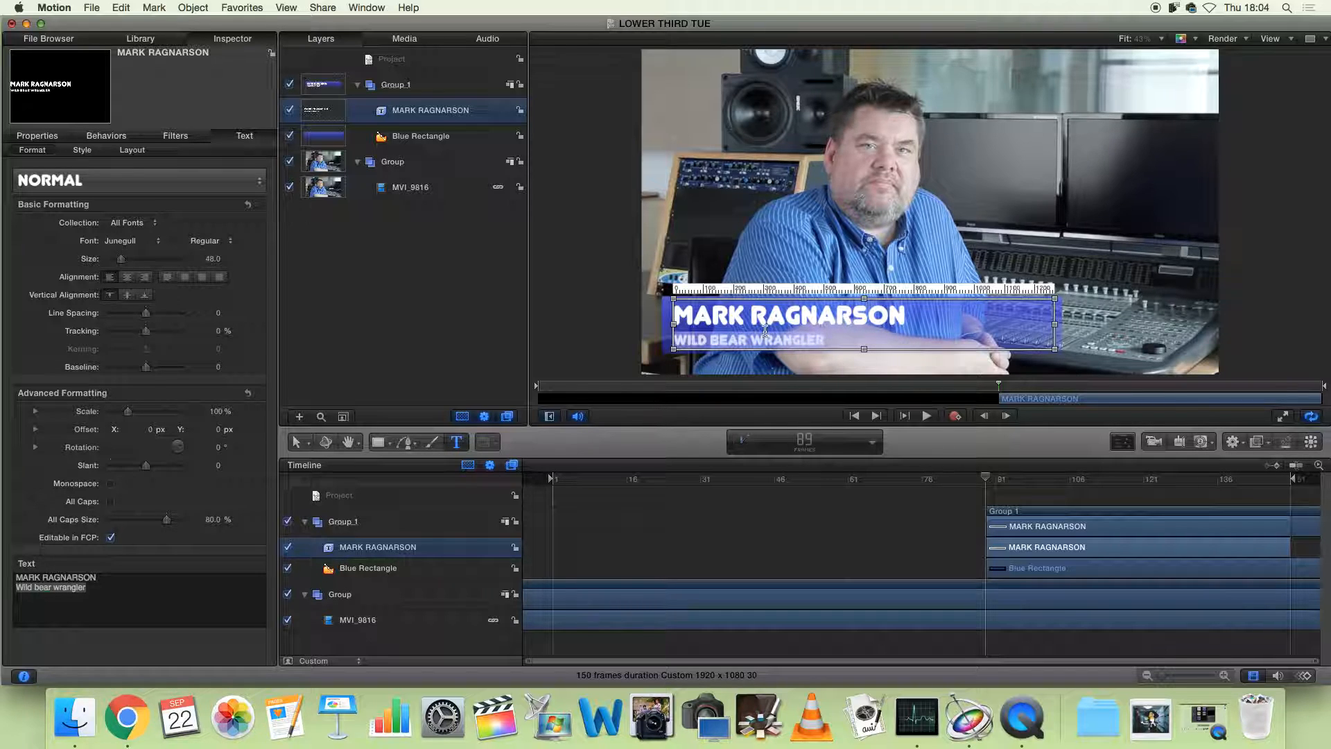
{"action": "triple_click", "coordinate": [789, 338]}
{"action": "left_click", "coordinate": [142, 248]}
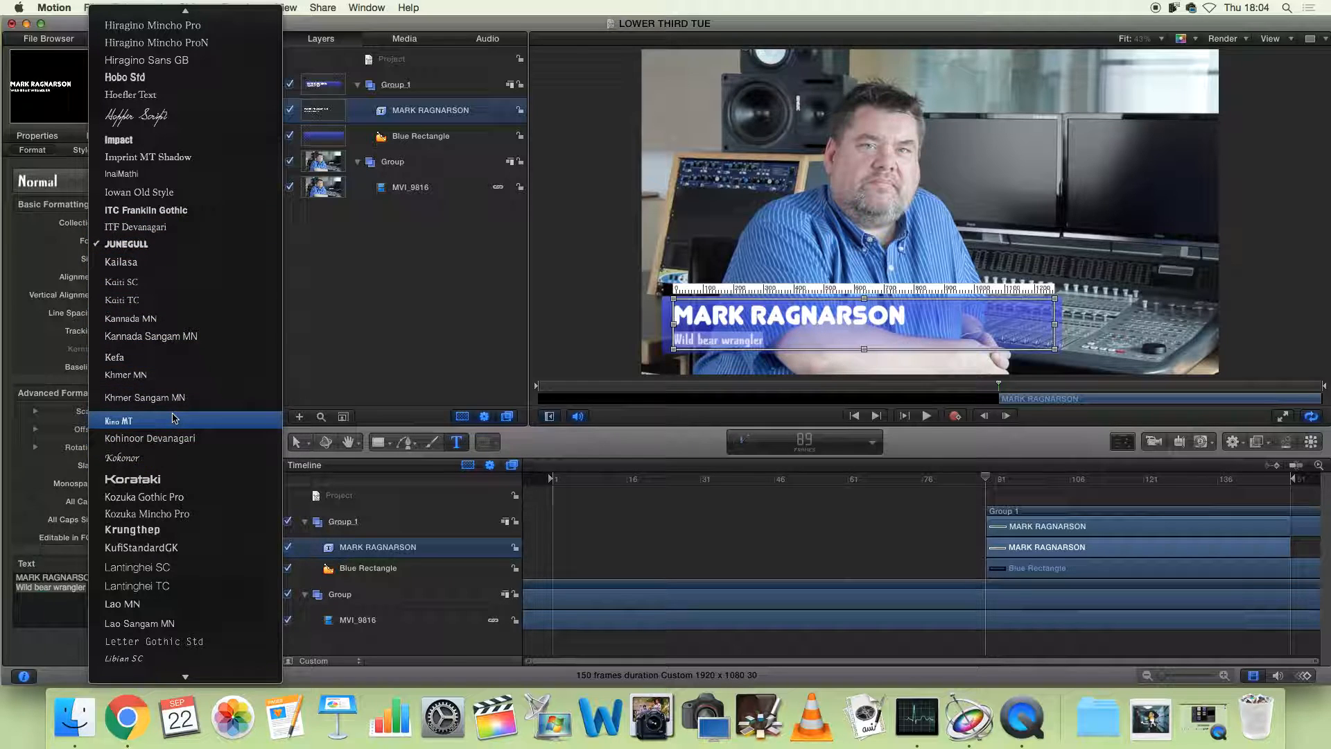
{"action": "left_click", "coordinate": [178, 244]}
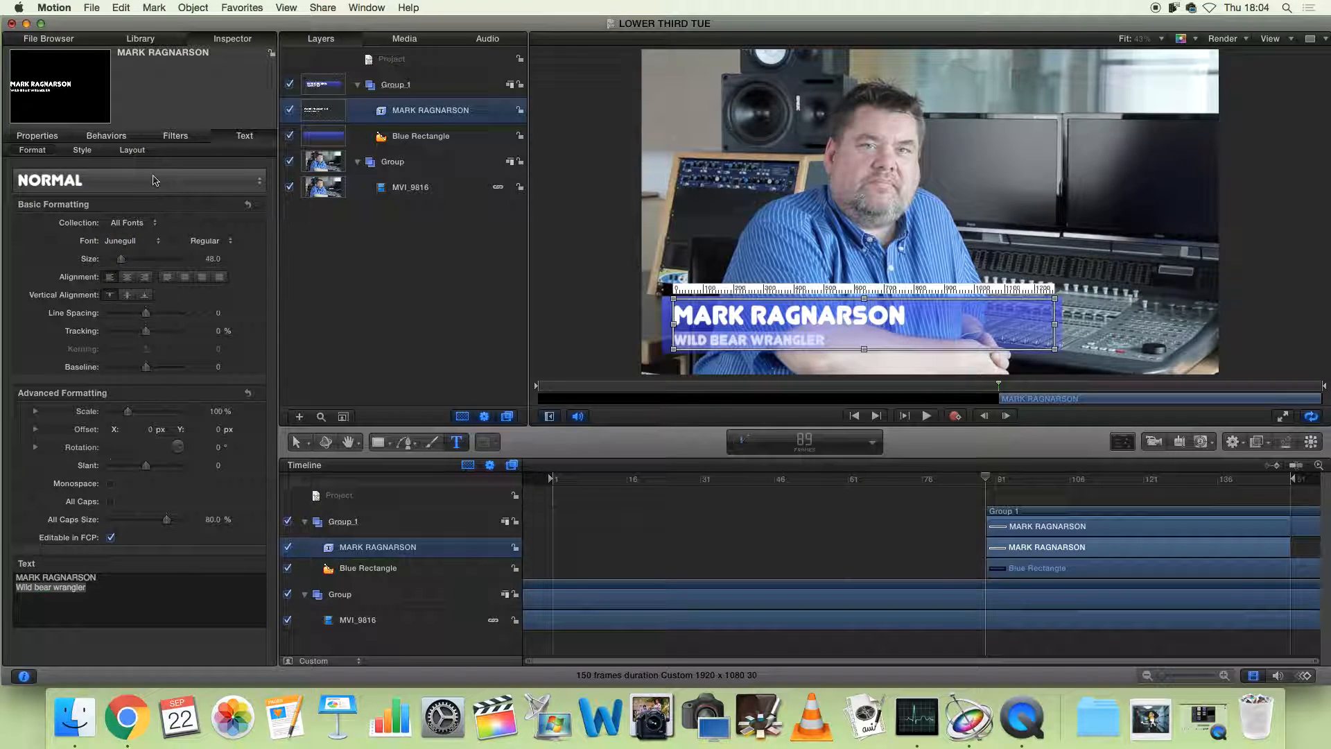
- Move the Group 1 lower-third bars to start at frame 2 in the Timeline
{"action": "left_click", "coordinate": [58, 141]}
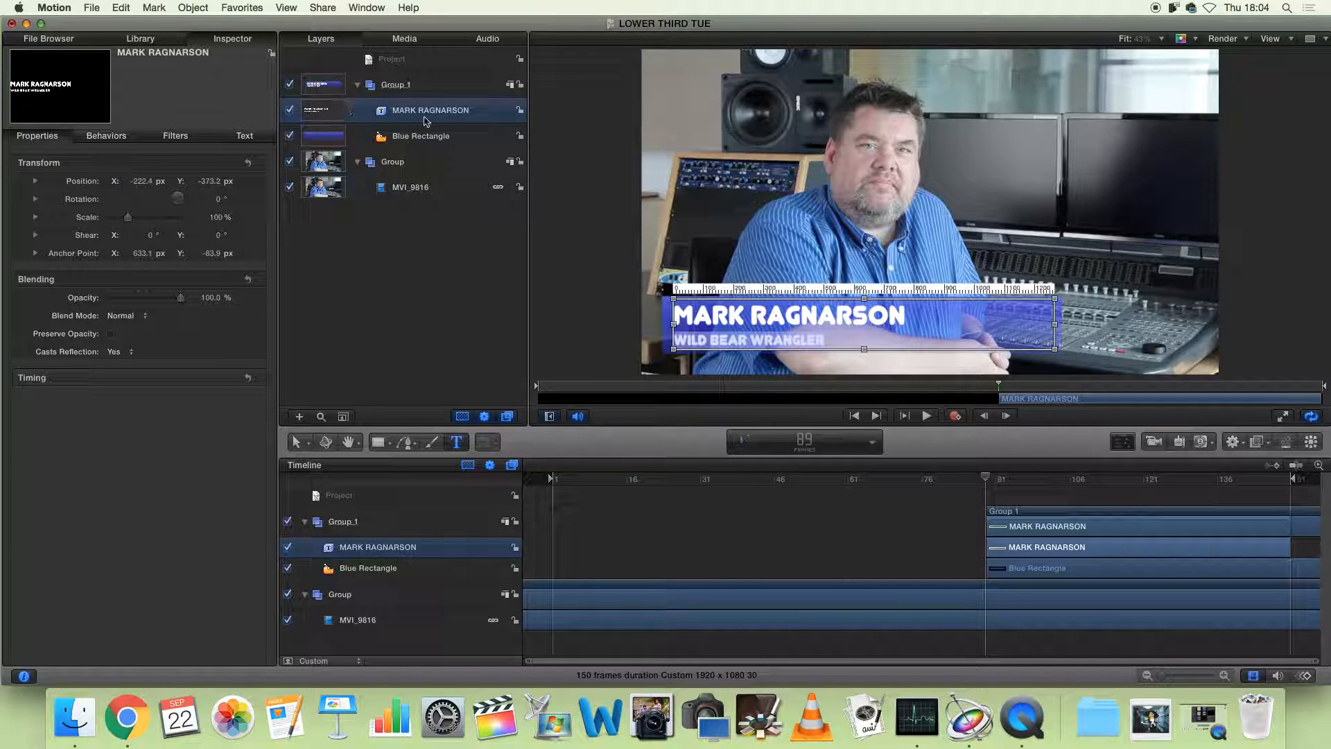
{"action": "left_click", "coordinate": [440, 138]}
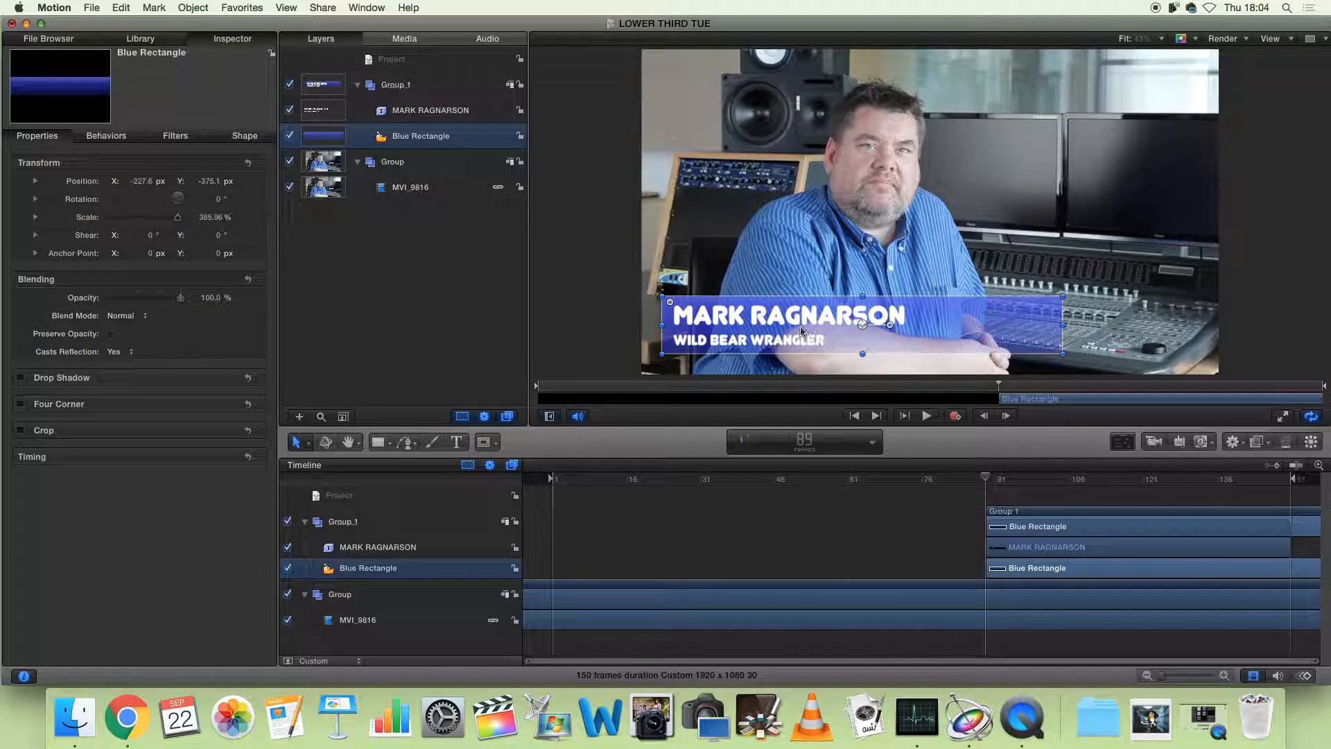
{"action": "left_click", "coordinate": [857, 501]}
{"action": "left_click", "coordinate": [989, 483]}
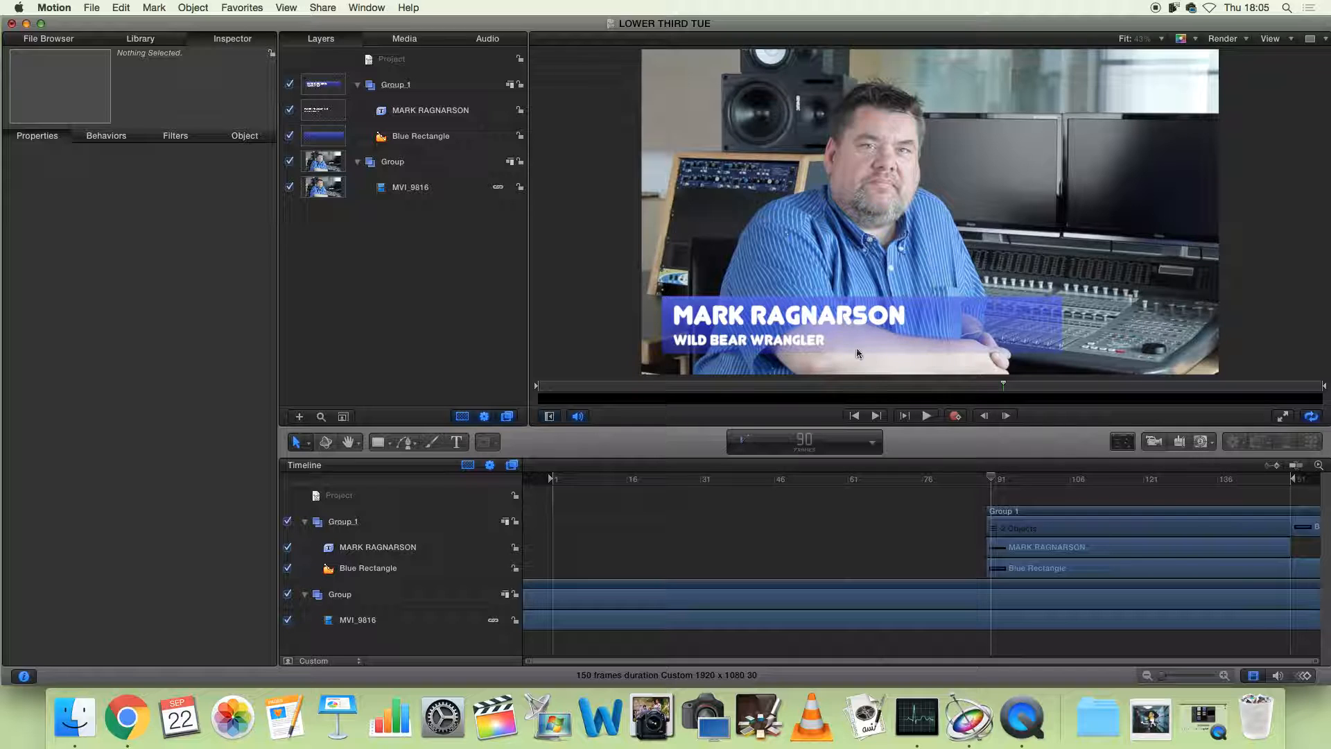
{"action": "left_click_drag", "start_coordinate": [963, 514], "coordinate": [1049, 574]}
{"action": "left_click_drag", "start_coordinate": [1071, 516], "coordinate": [634, 532]}
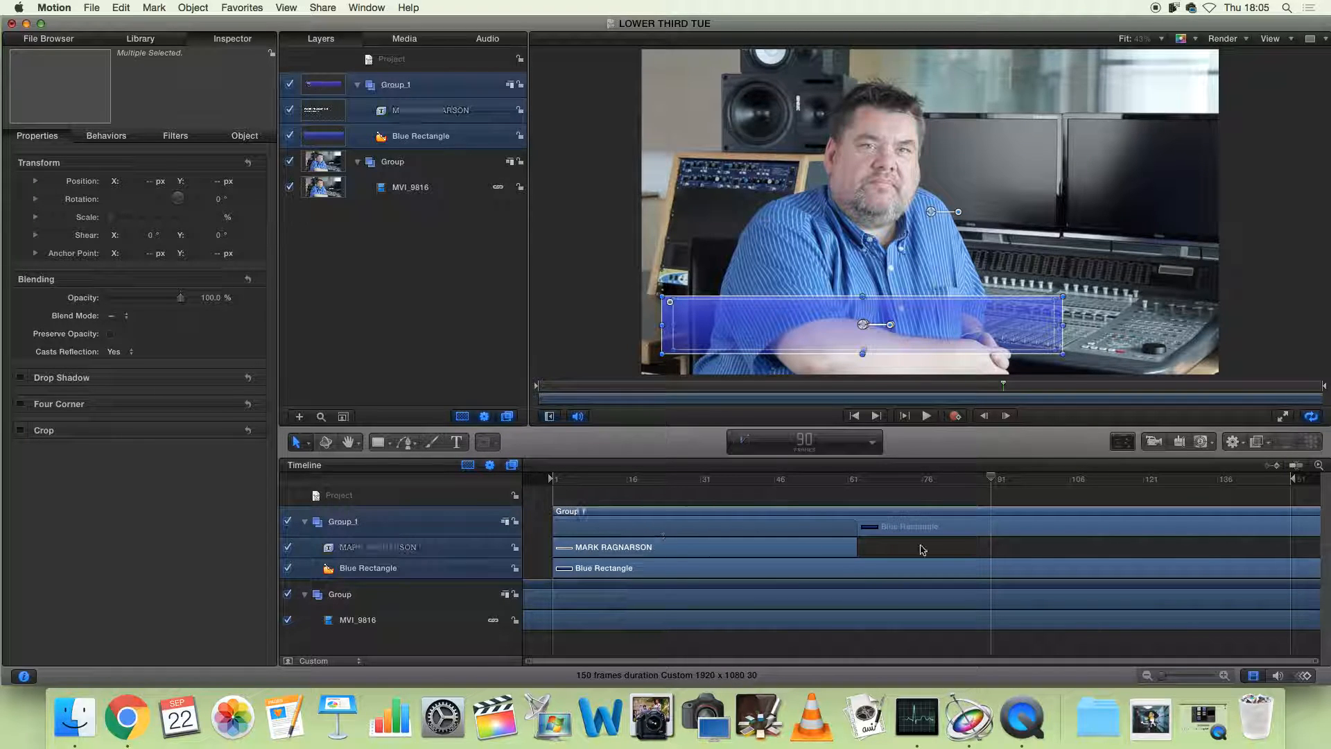
- Scrub and play back to preview the lower third
{"action": "left_click", "coordinate": [980, 558]}
{"action": "left_click_drag", "start_coordinate": [992, 478], "coordinate": [787, 490]}
{"action": "key", "text": "space"}
{"action": "key", "text": "space"}
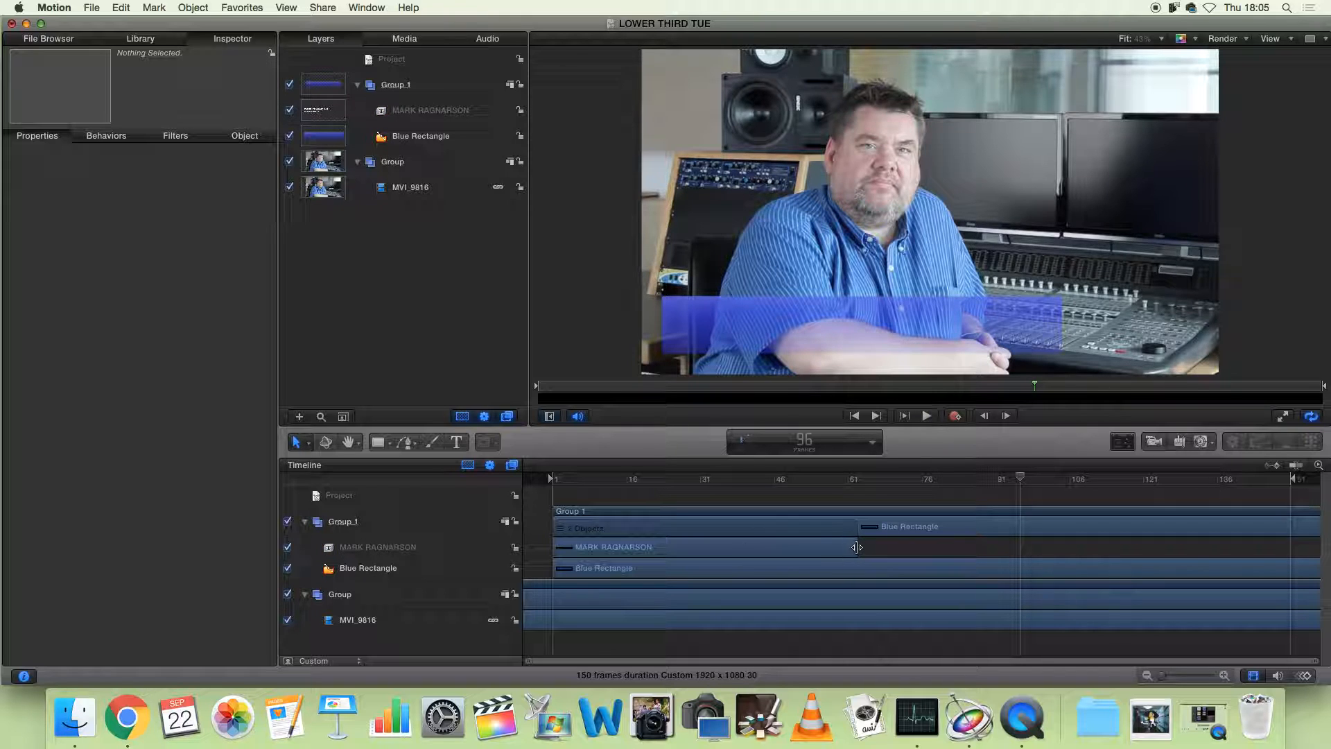
{"action": "left_click_drag", "start_coordinate": [842, 495], "coordinate": [563, 492]}
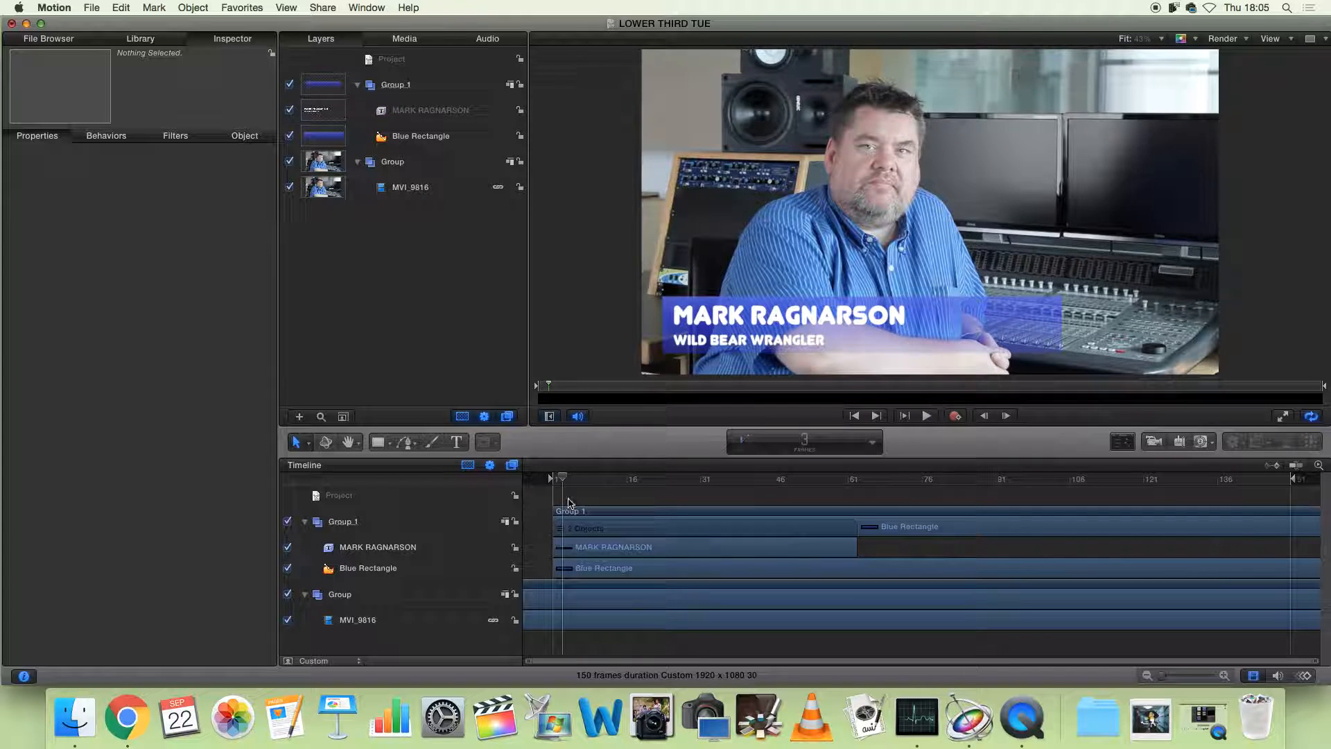
- Extend the name text bar's out point to the end of the timeline
{"action": "left_click", "coordinate": [650, 548]}
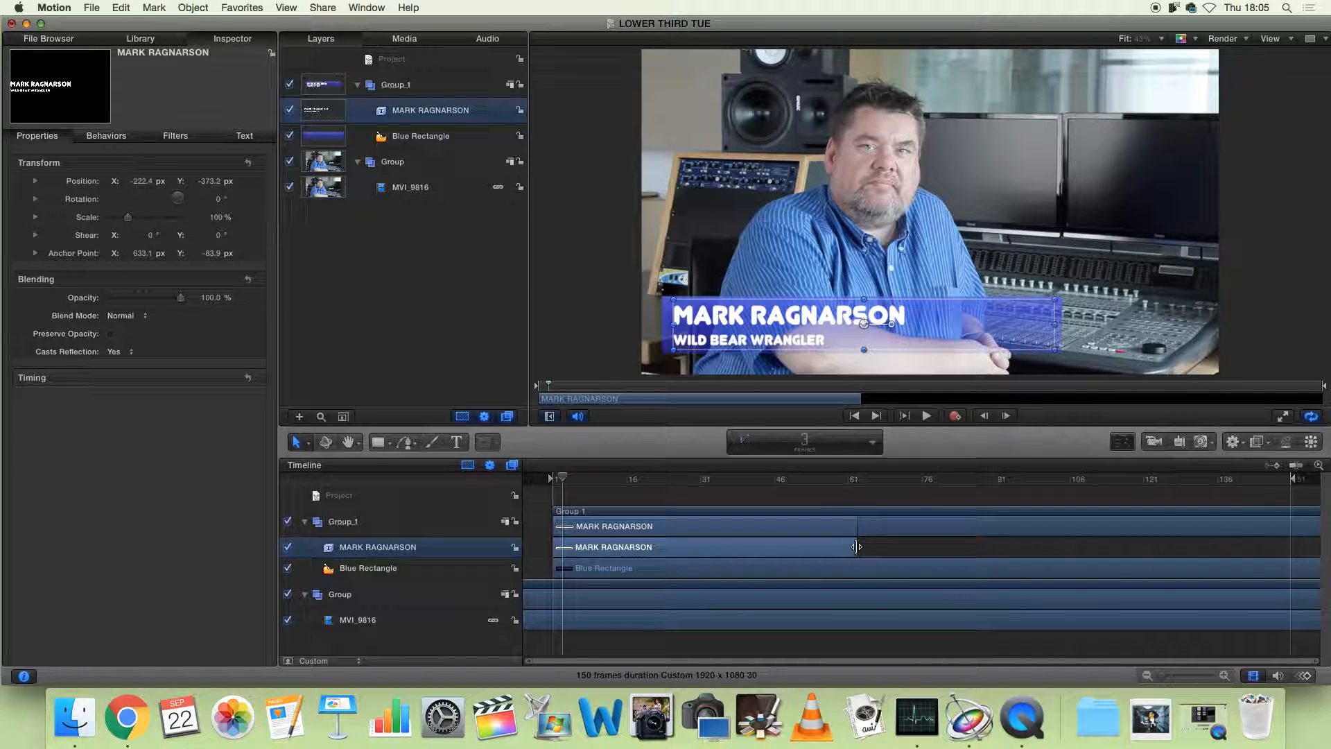
{"action": "left_click_drag", "start_coordinate": [856, 547], "coordinate": [1327, 554]}
{"action": "left_click_drag", "start_coordinate": [562, 479], "coordinate": [481, 490]}
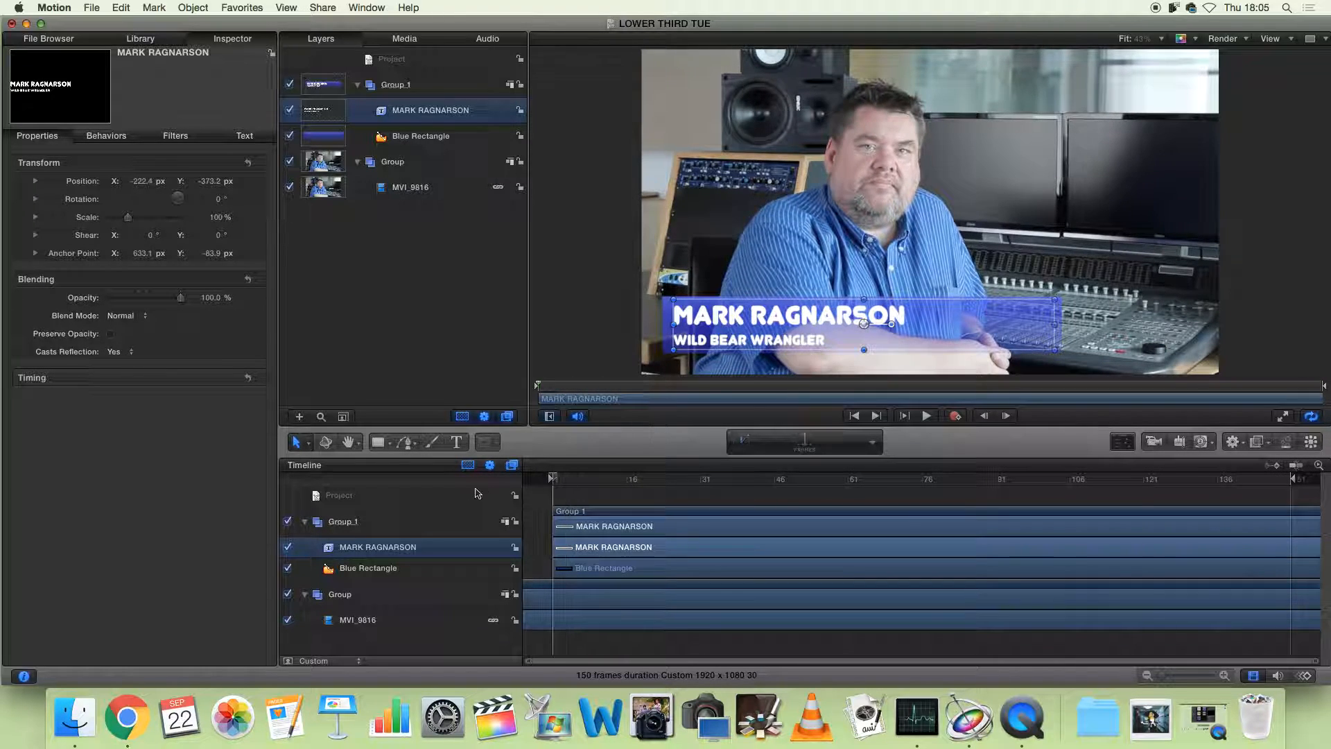
{"action": "left_click", "coordinate": [603, 499]}
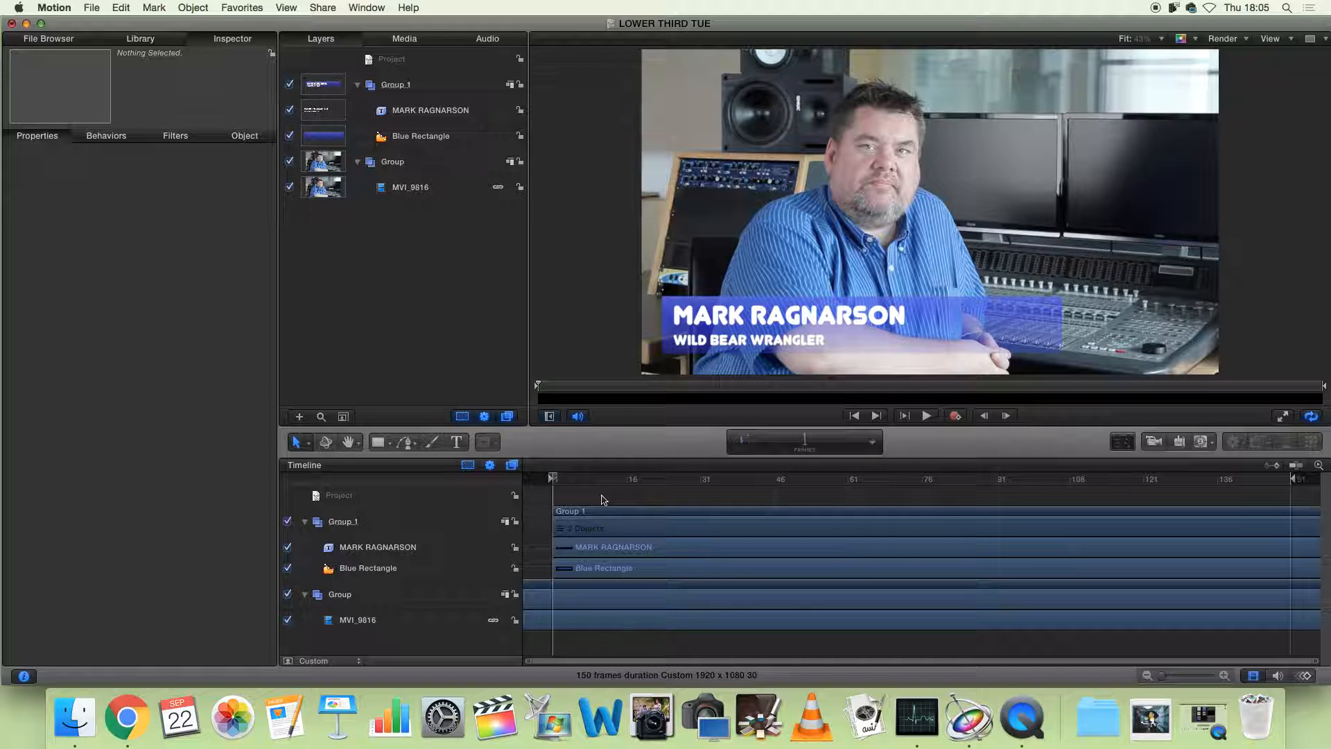
- Select Group 1 with its name text and Blue Rectangle, collapse it, and check its rename field
{"action": "mouse_move", "coordinate": [554, 483]}
{"action": "left_mouse_down"}
{"action": "mouse_move", "coordinate": [609, 478]}
{"action": "mouse_move", "coordinate": [536, 480]}
{"action": "left_mouse_up"}
{"action": "left_click", "coordinate": [444, 115]}
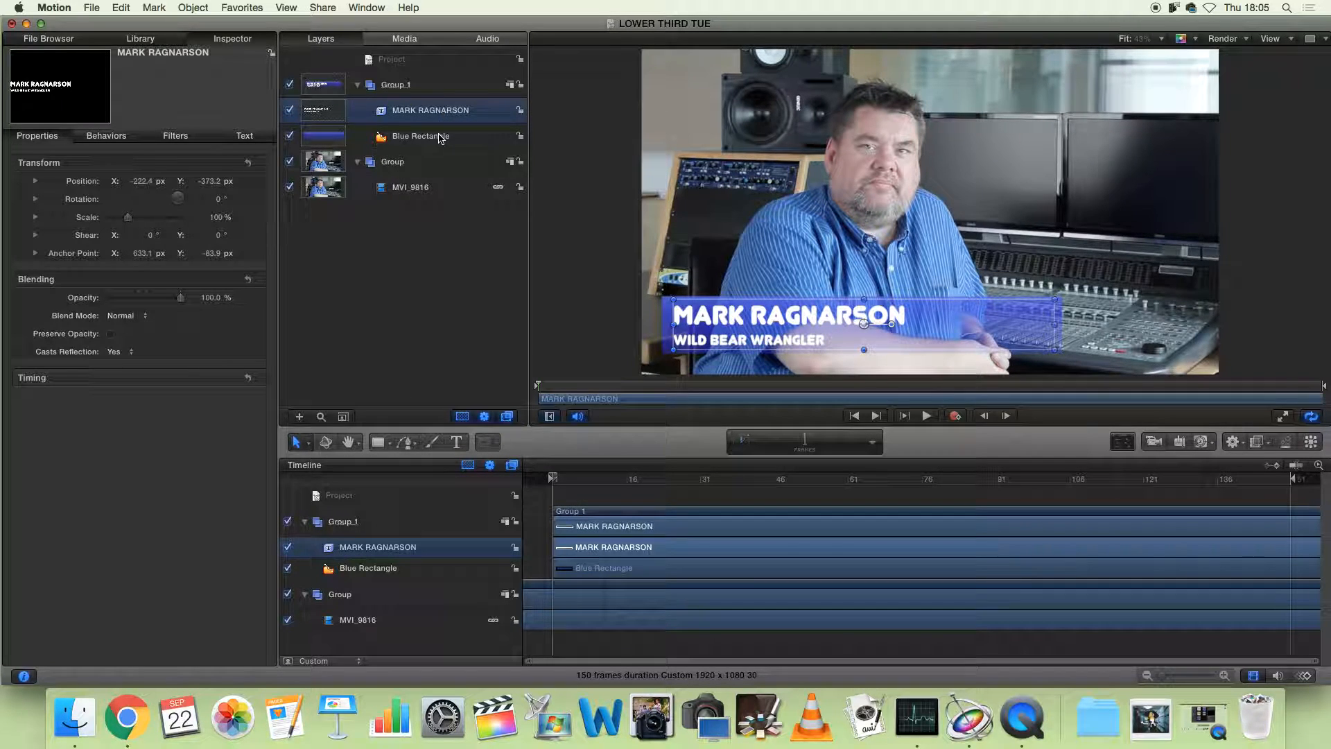
{"action": "left_click", "coordinate": [441, 137]}
{"action": "left_click", "coordinate": [388, 86]}
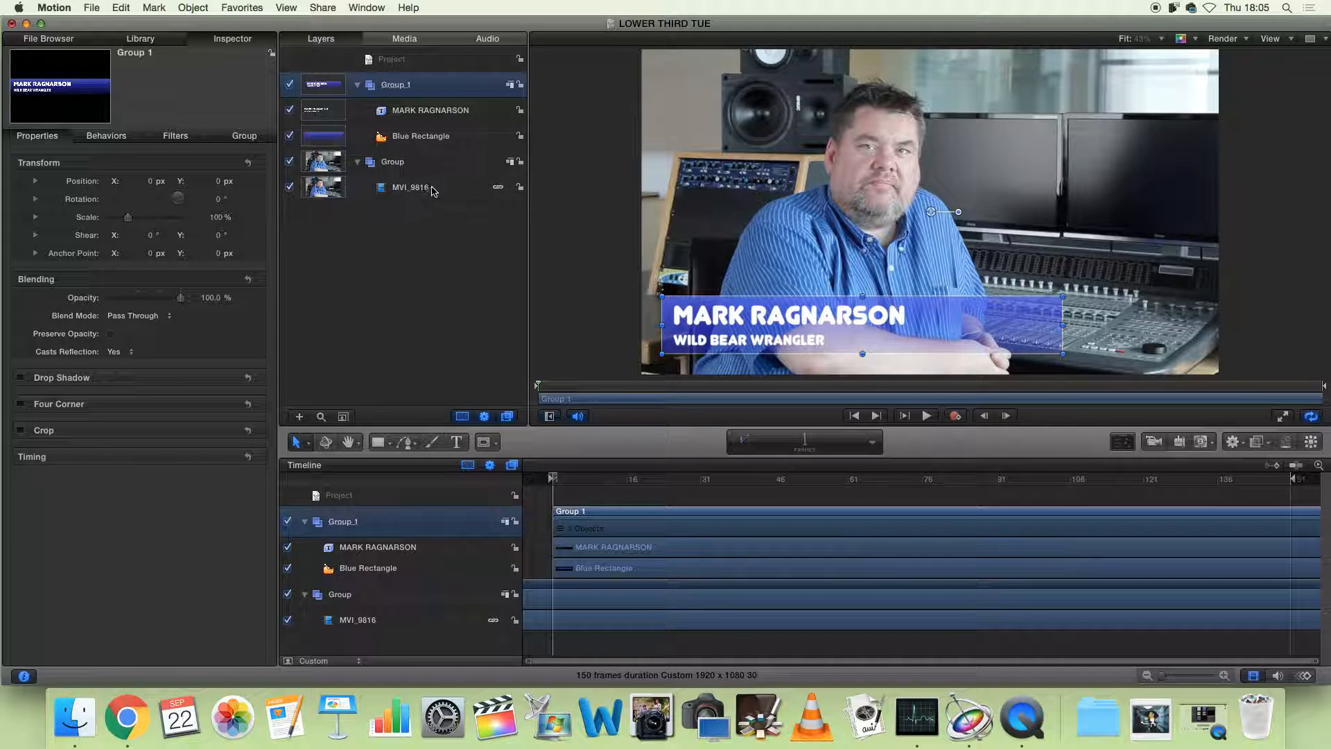
{"action": "left_click", "coordinate": [357, 85]}
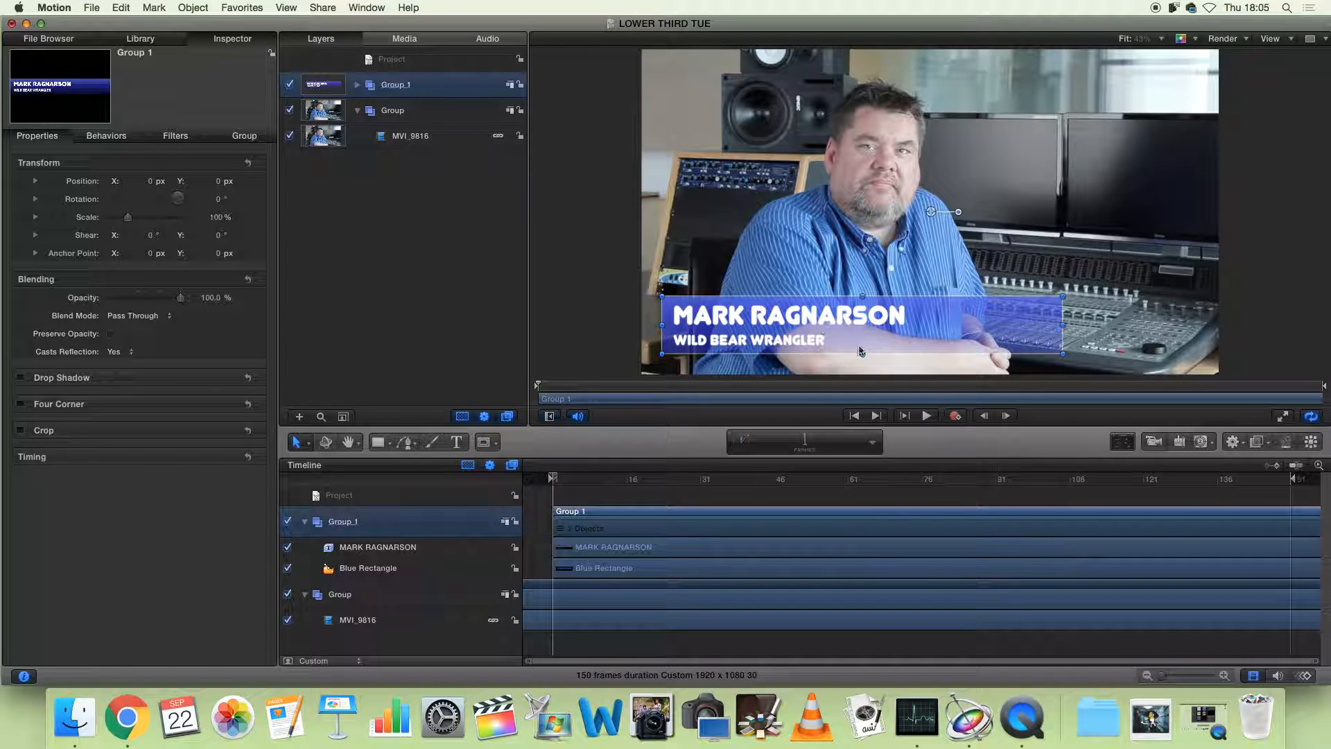
{"action": "left_click", "coordinate": [400, 85]}
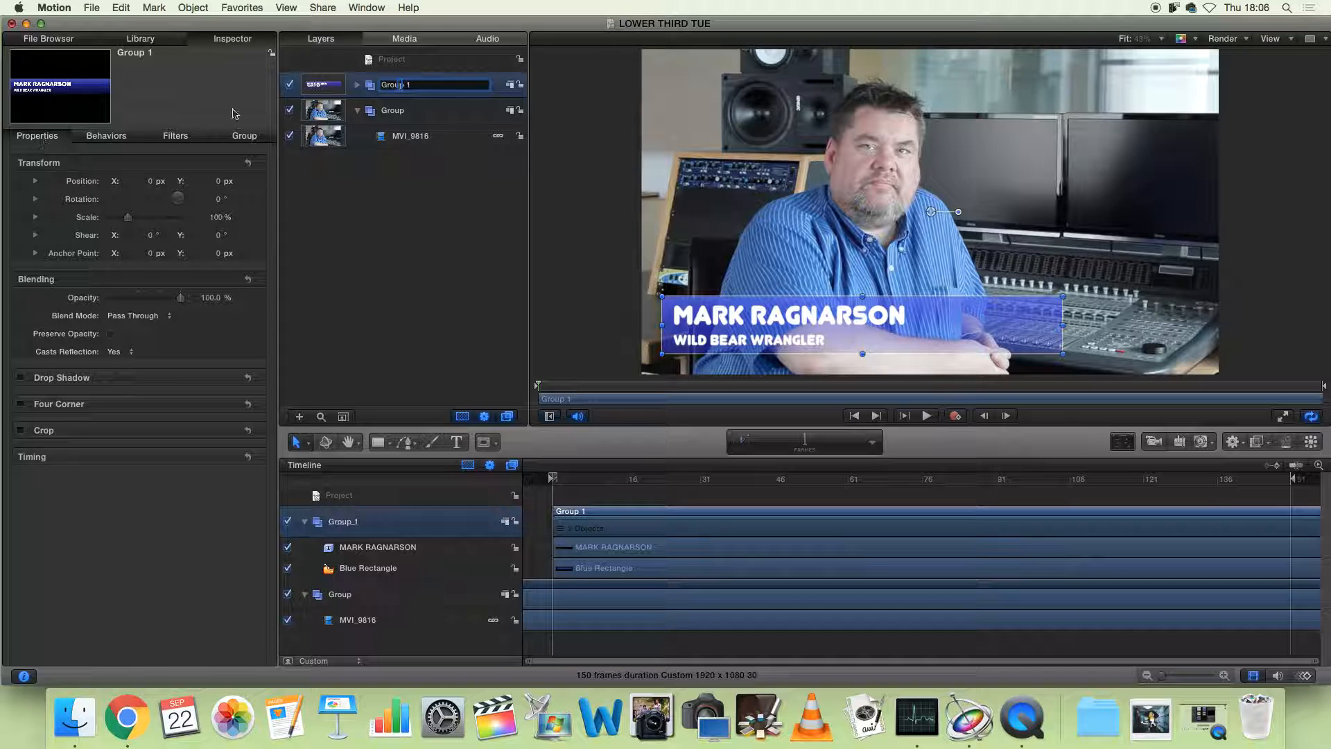
{"action": "left_click", "coordinate": [54, 140]}
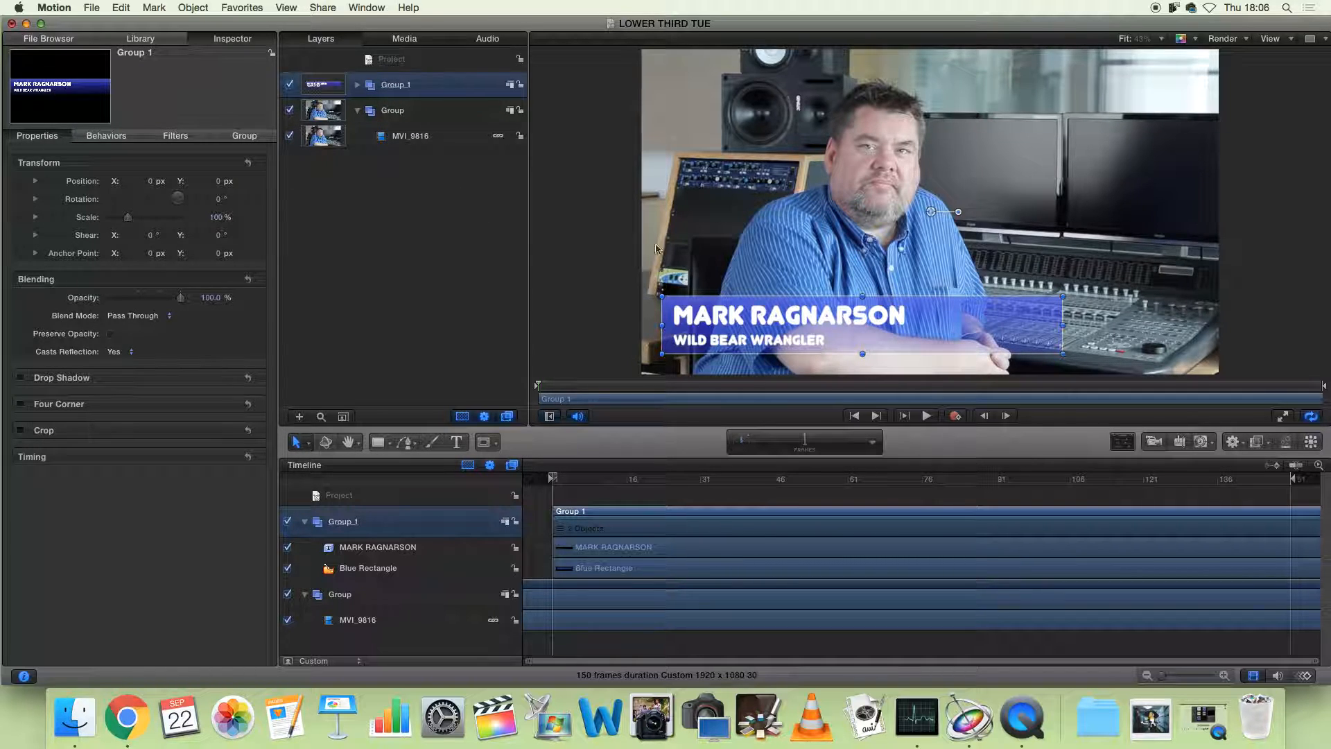
- Park the lower-third group off-screen left at X -1544.9 px with a Position keyframe
{"action": "left_click_drag", "start_coordinate": [1028, 331], "coordinate": [572, 333]}
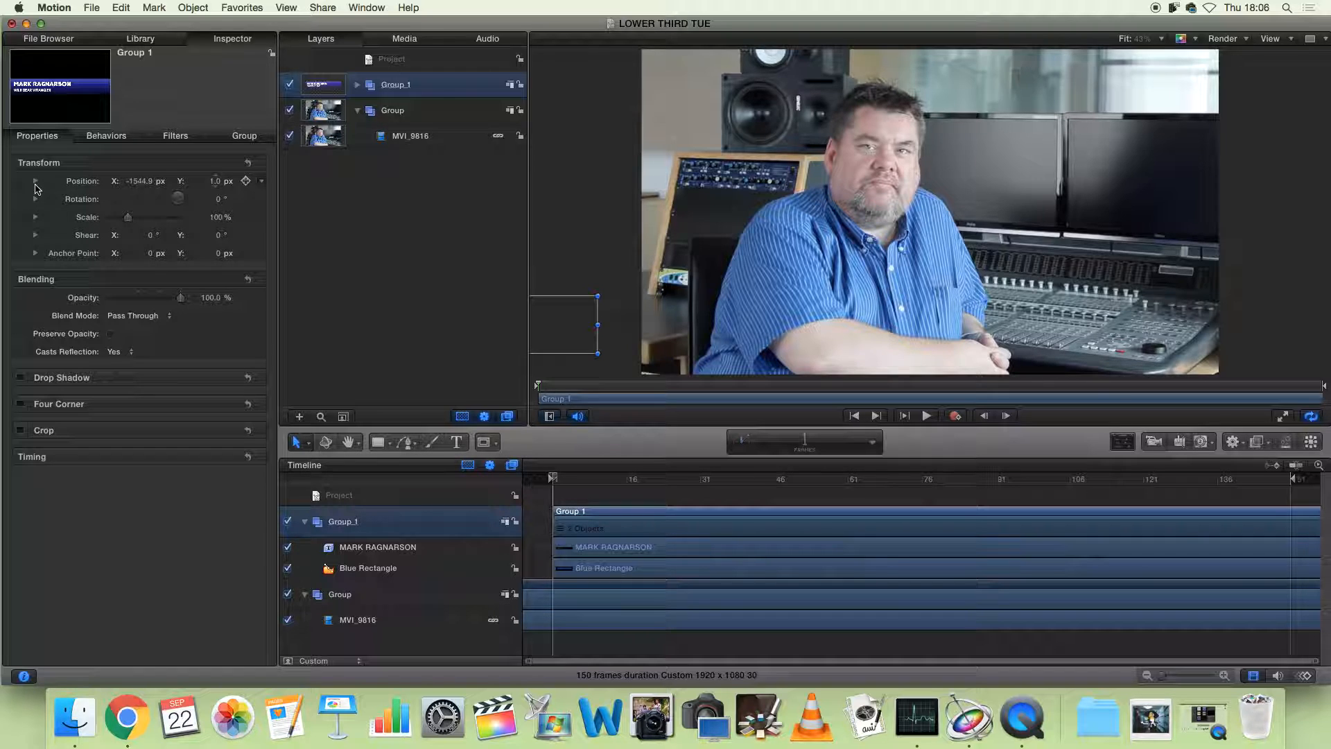
{"action": "left_click", "coordinate": [263, 182]}
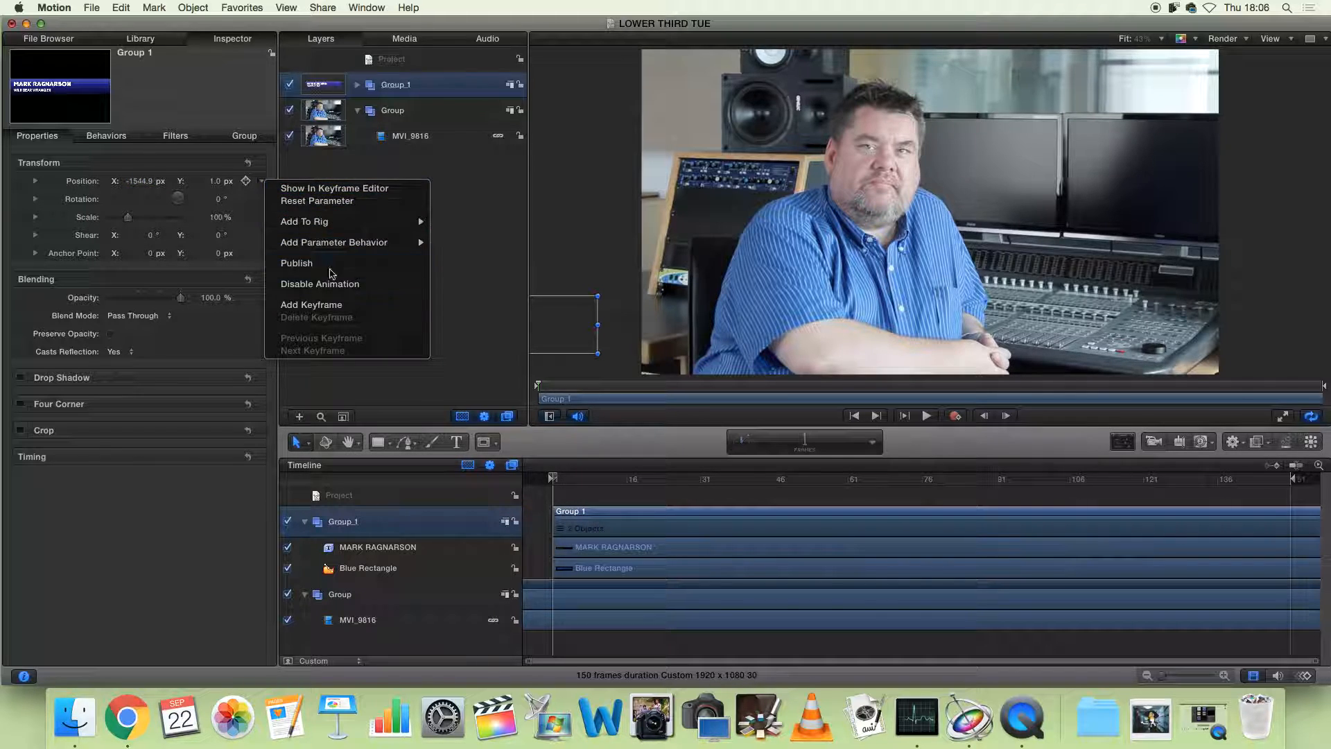
{"action": "left_click", "coordinate": [337, 306]}
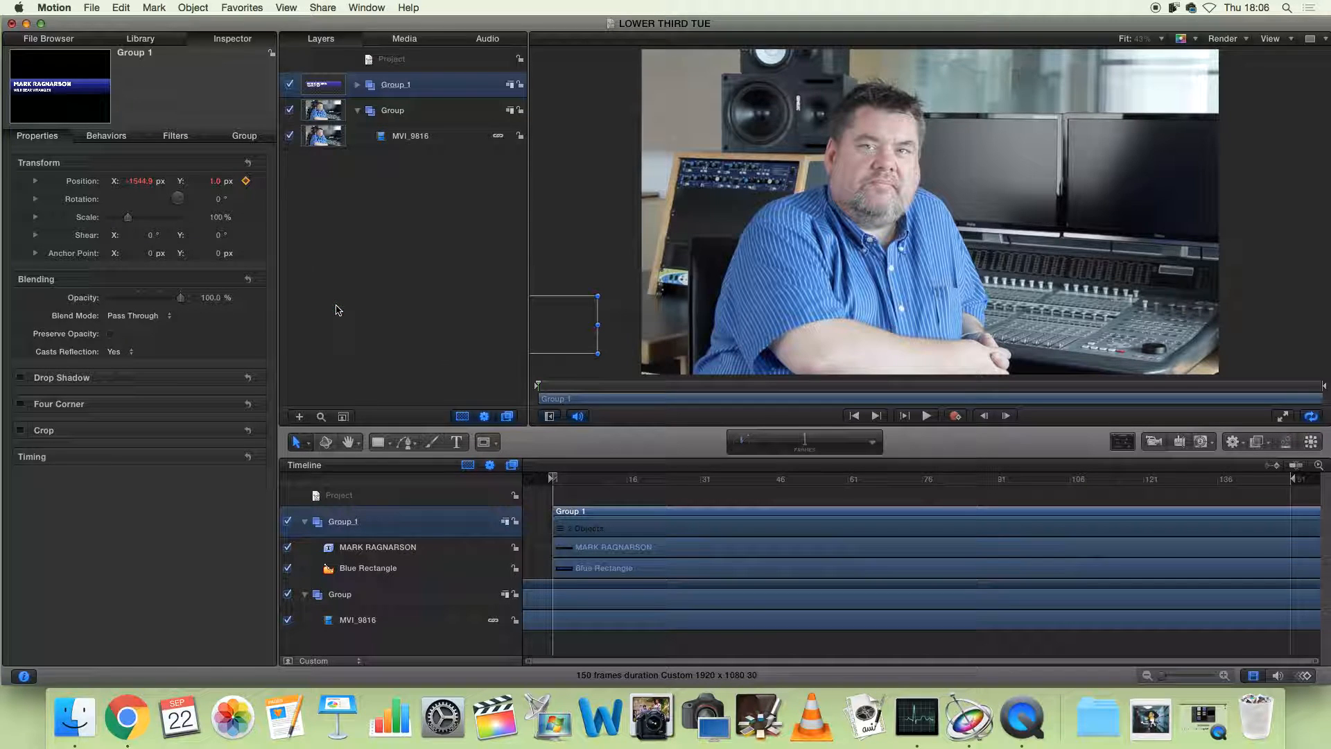
- Preview the animation and move the playhead to about frame 45
{"action": "key", "text": "space"}
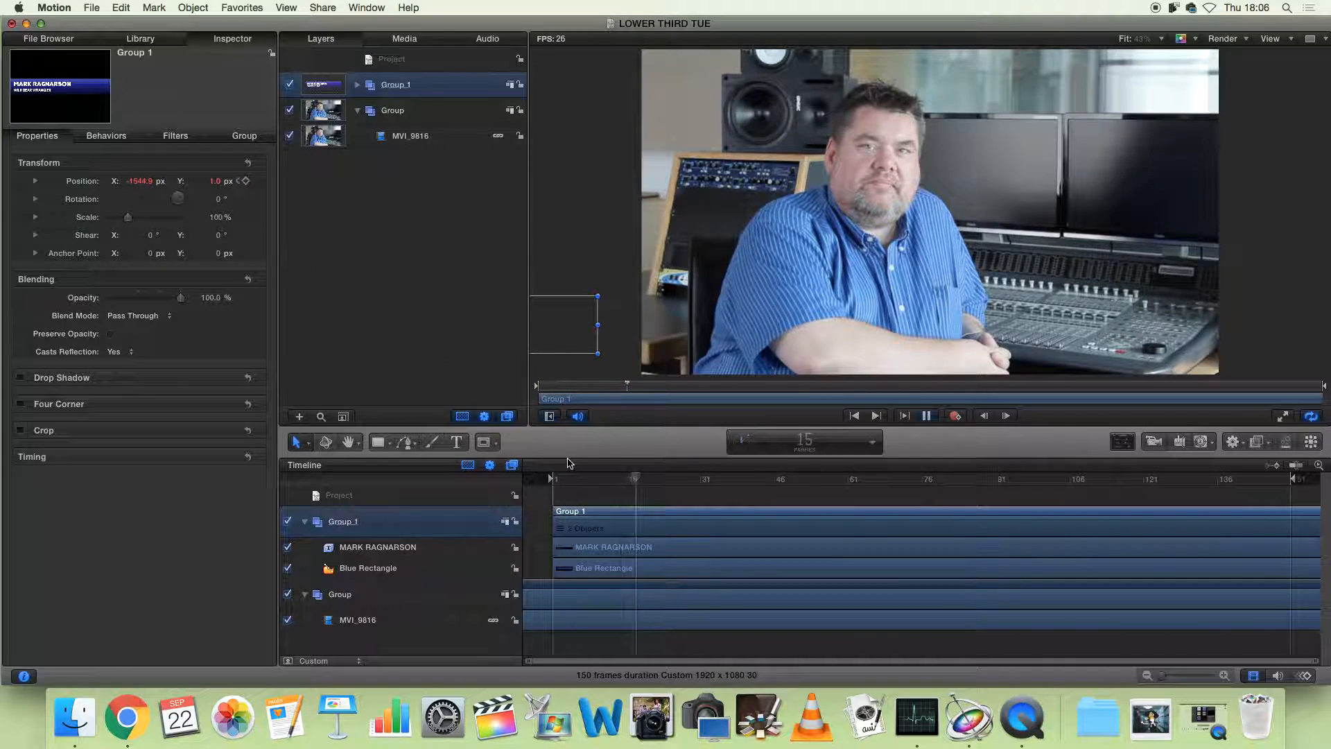
{"action": "key", "text": "space"}
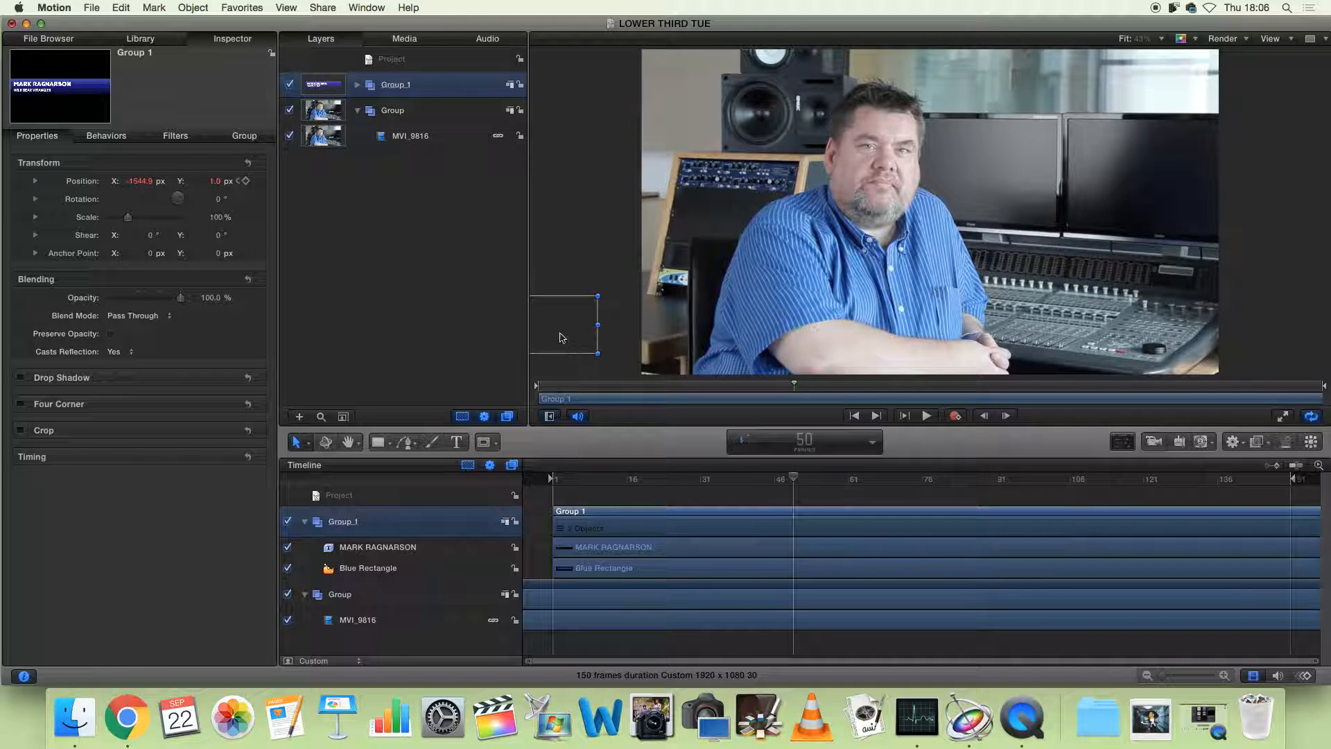
{"action": "left_click_drag", "start_coordinate": [804, 480], "coordinate": [777, 488]}
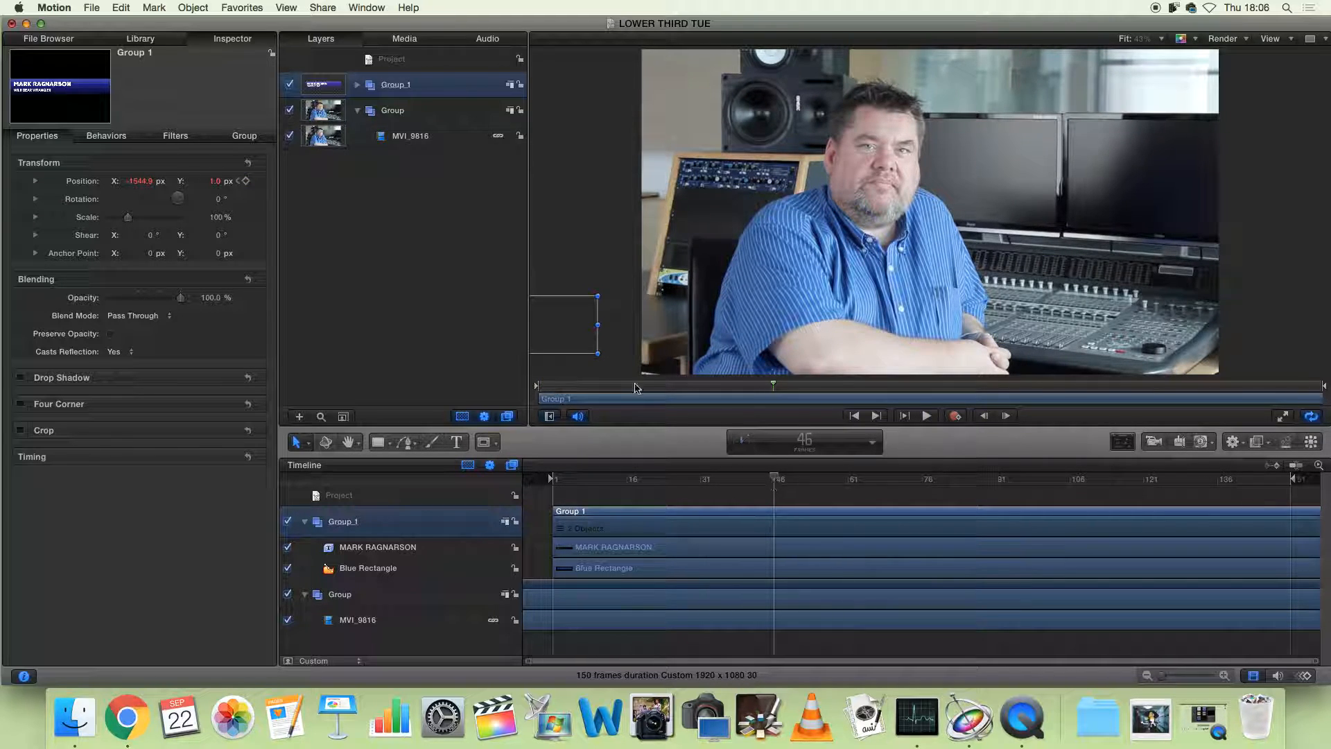
{"action": "left_click", "coordinate": [563, 336]}
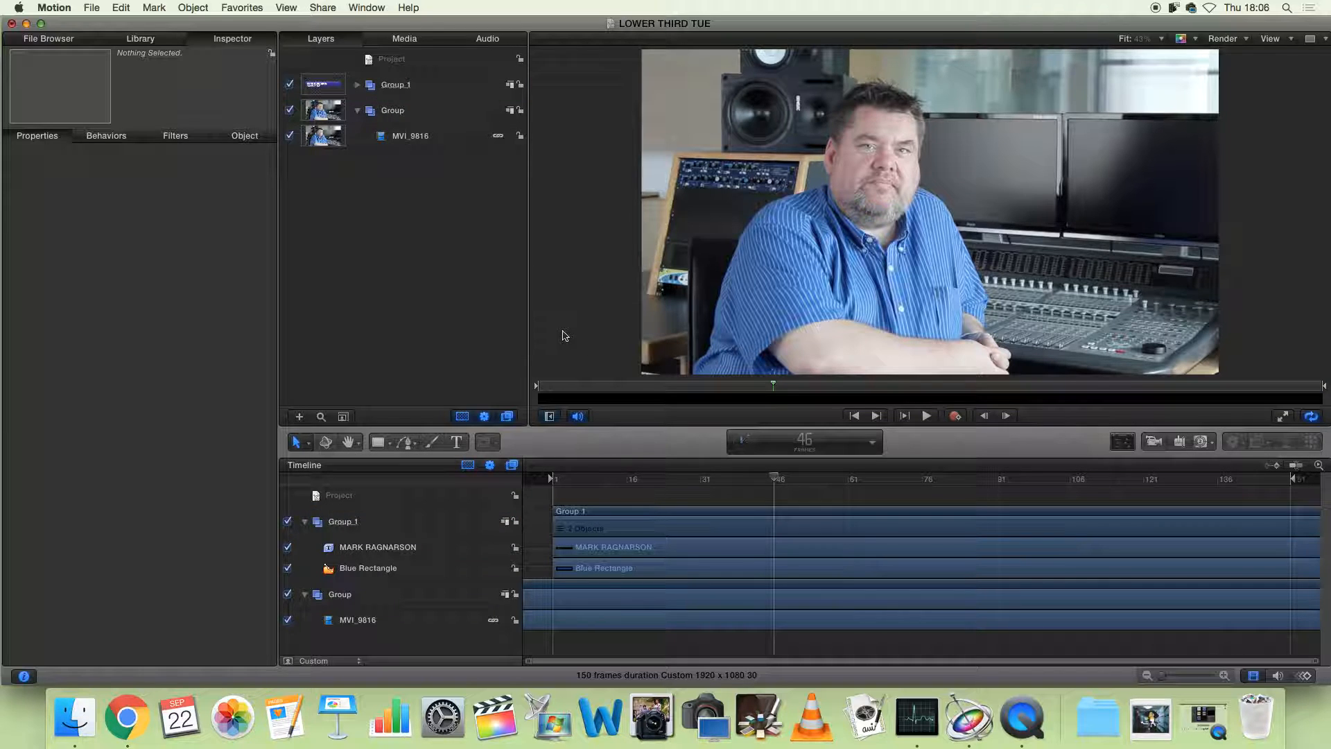
- At frame 46, slide Group_1 into the frame to Position X 25.1 px, Y 1.0 px
{"action": "left_click", "coordinate": [352, 521]}
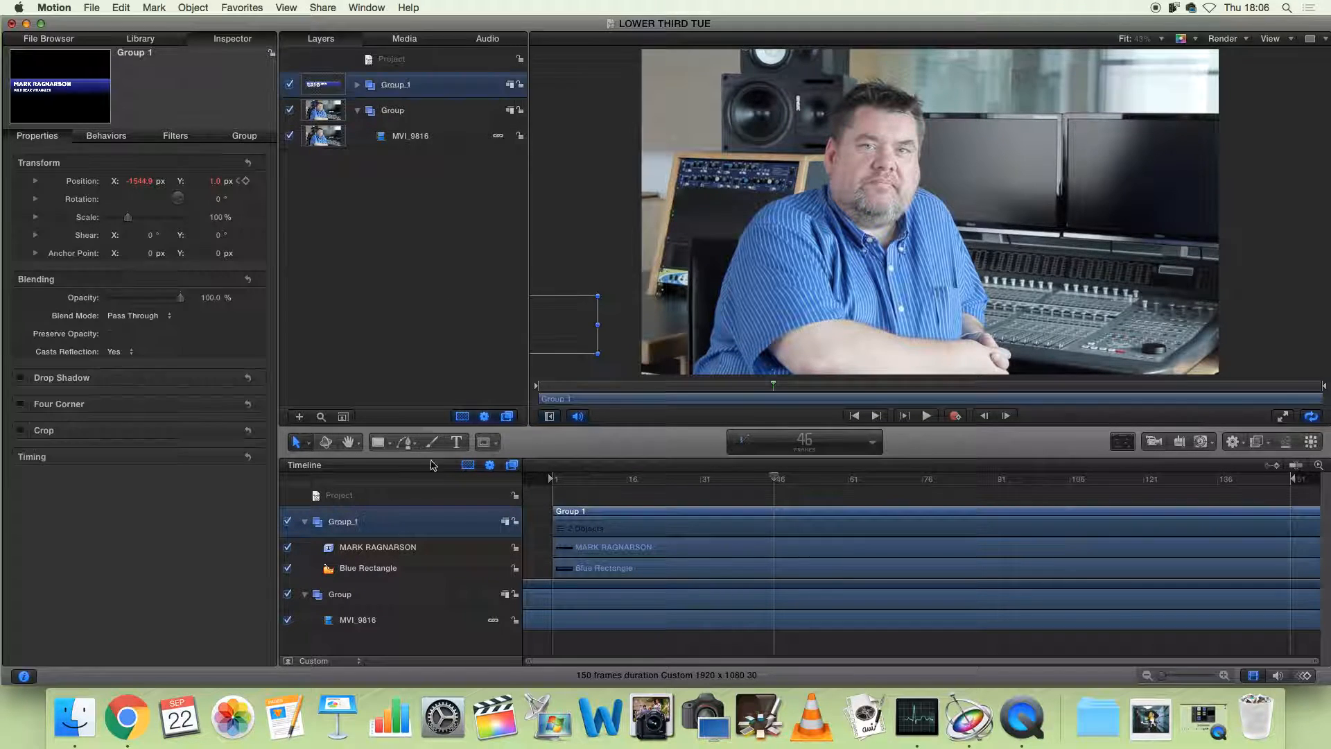
{"action": "left_click_drag", "start_coordinate": [567, 336], "coordinate": [1040, 310]}
{"action": "key", "text": "super+z"}
{"action": "left_click", "coordinate": [576, 313]}
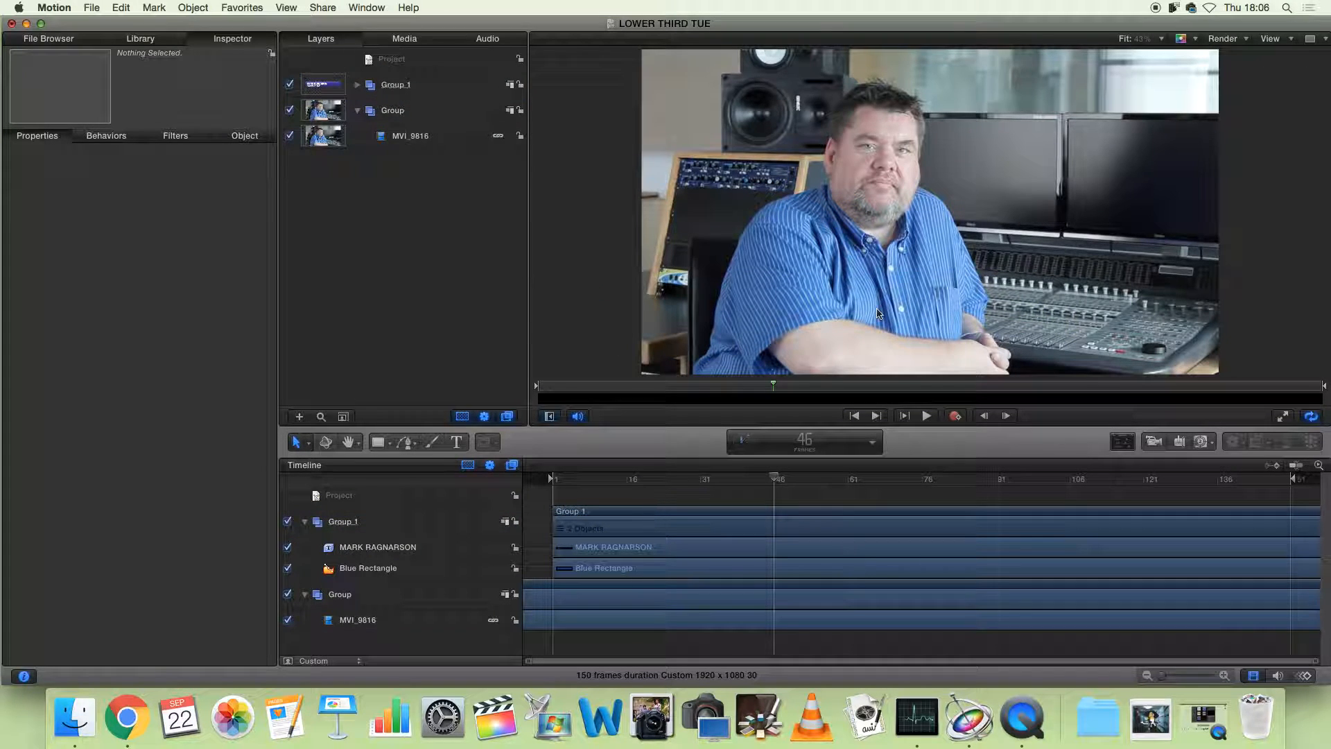
{"action": "left_click", "coordinate": [409, 86]}
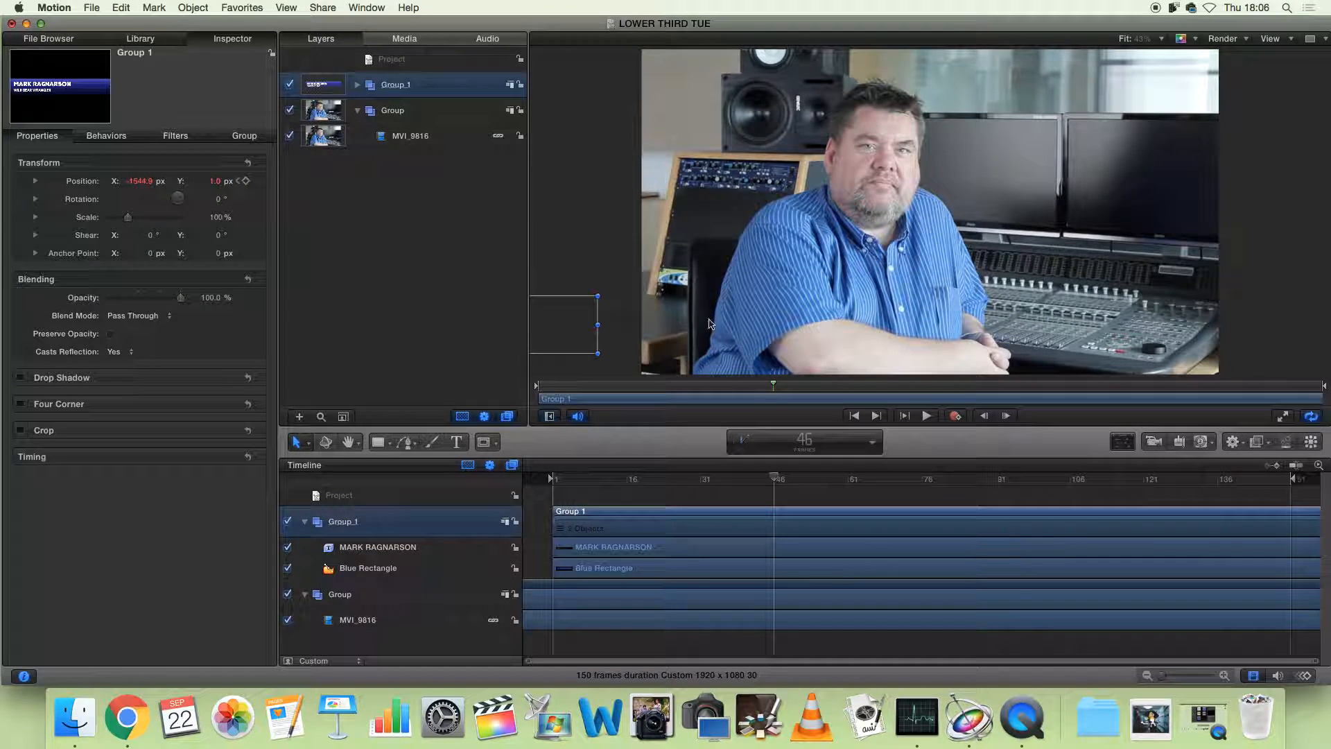
{"action": "left_click_drag", "start_coordinate": [561, 328], "coordinate": [1033, 329]}
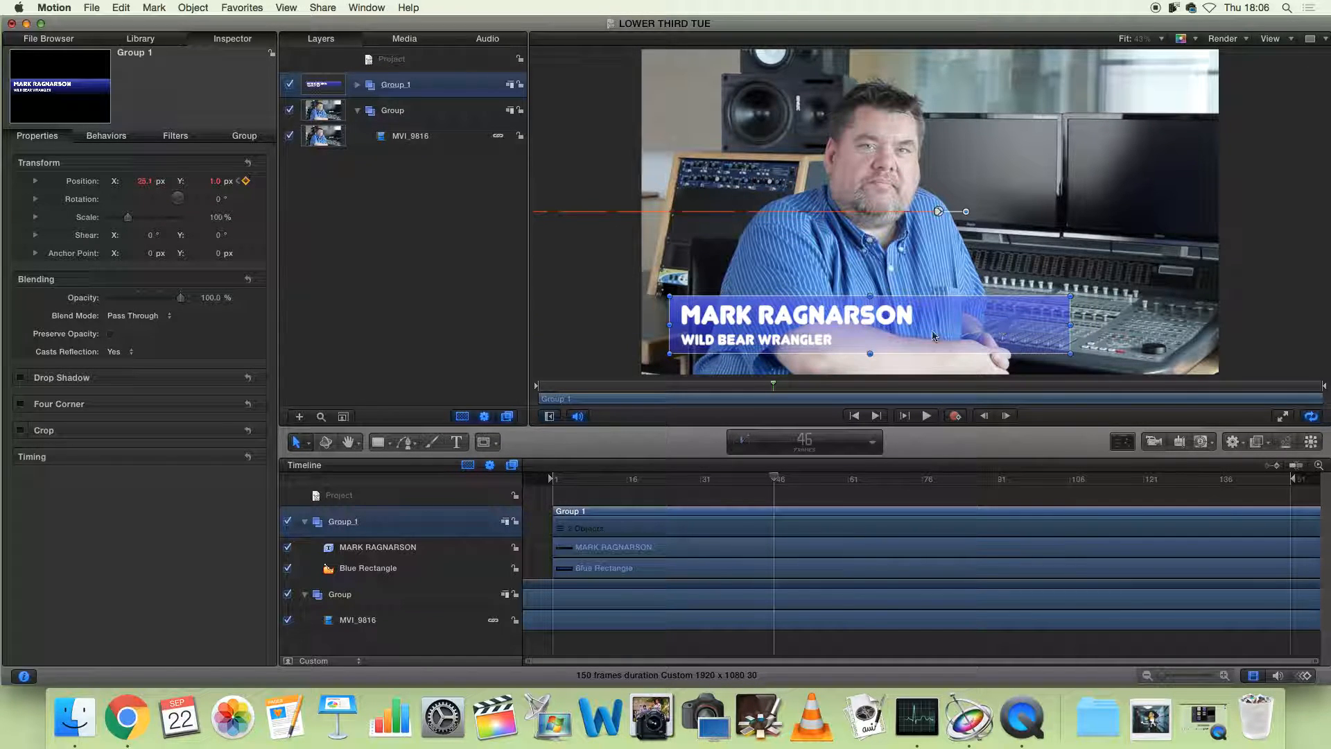
- Play and scrub from frame 1 to review the slide-in animation
{"action": "left_click_drag", "start_coordinate": [774, 483], "coordinate": [524, 475]}
{"action": "left_click", "coordinate": [684, 495]}
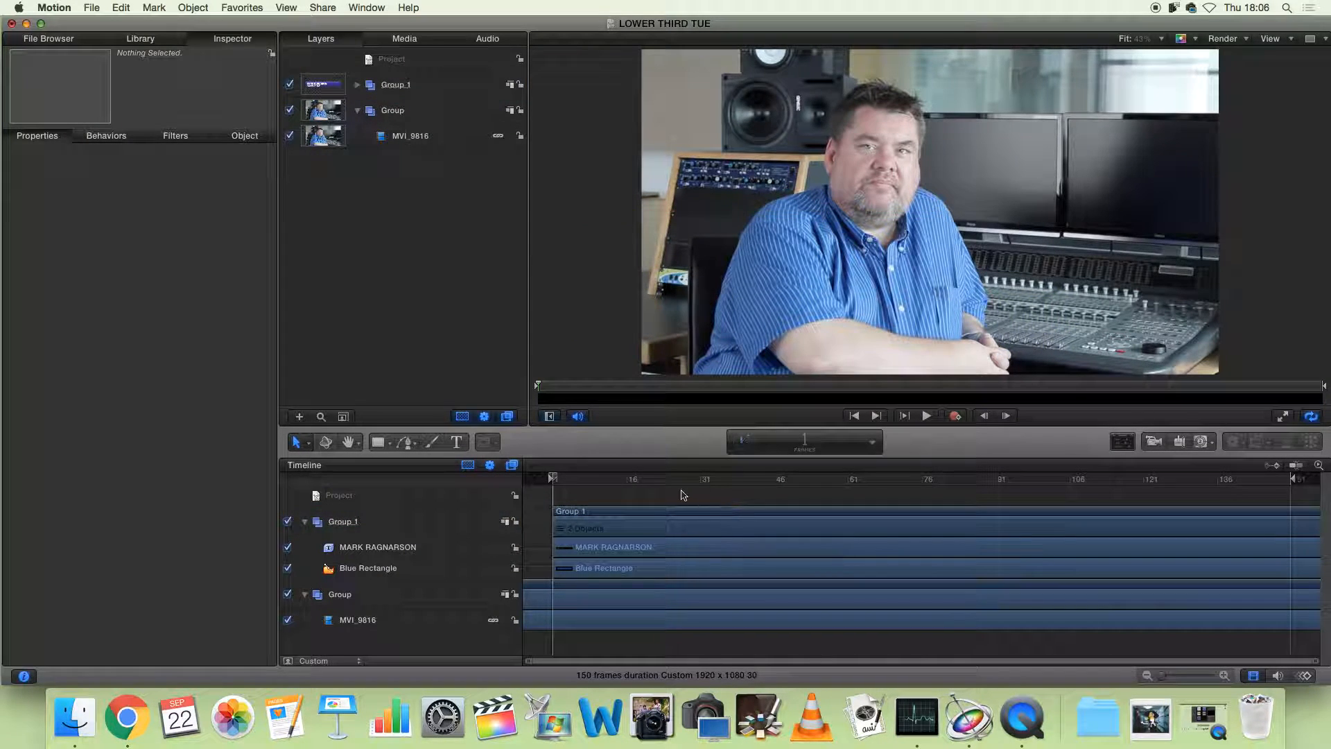
{"action": "key", "text": "space"}
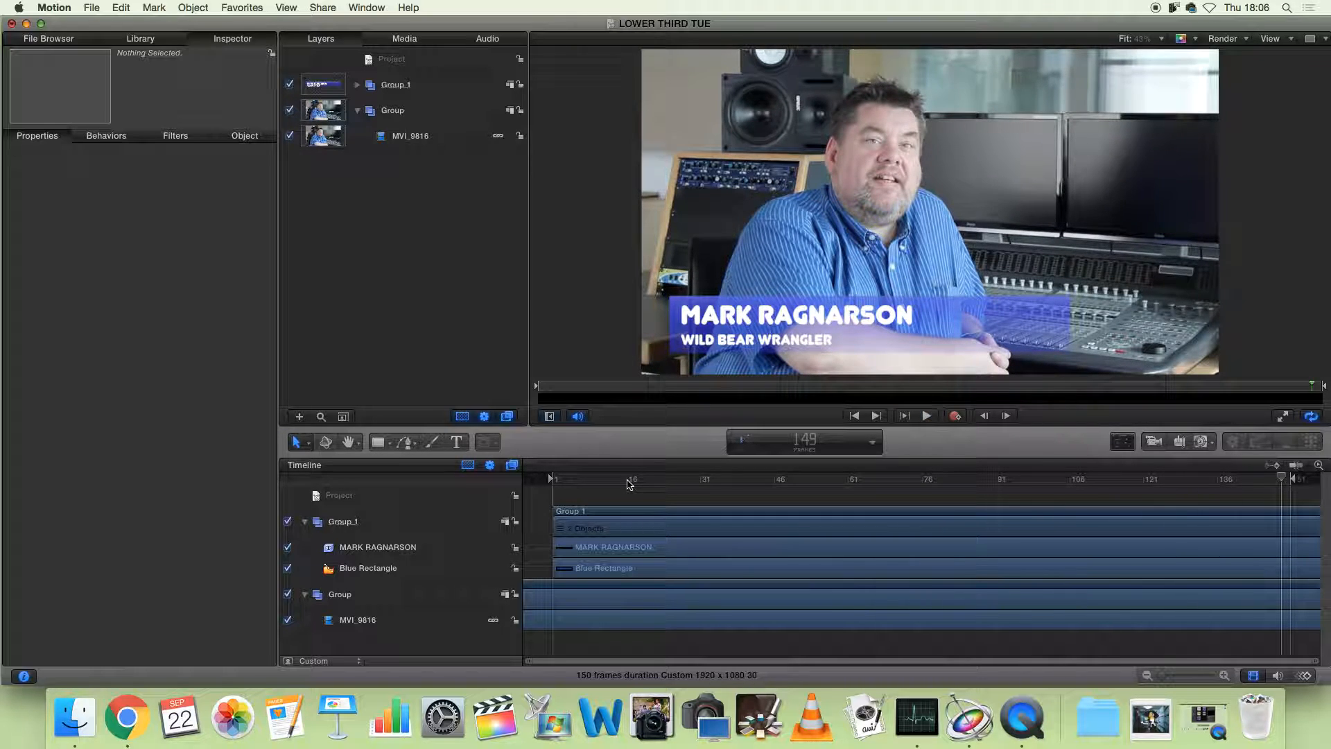
{"action": "left_click_drag", "start_coordinate": [627, 485], "coordinate": [1145, 494]}
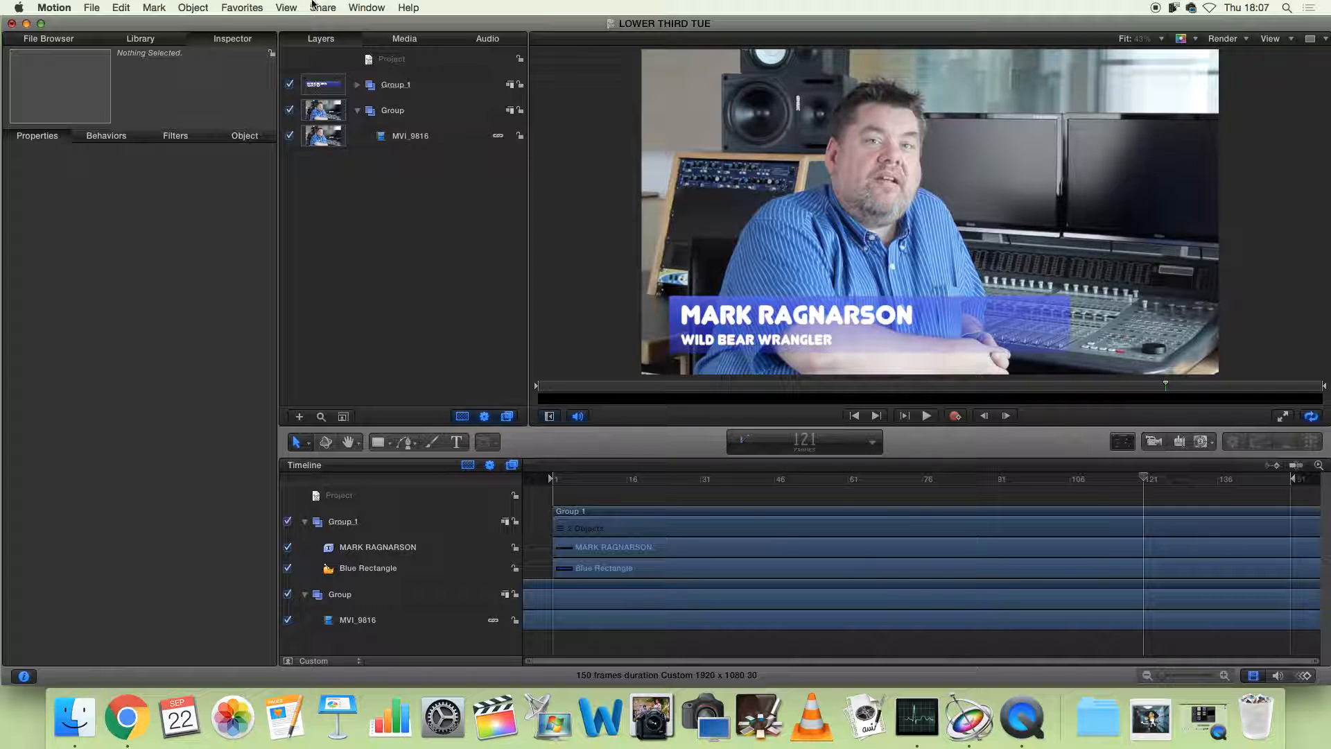
{"action": "left_click", "coordinate": [422, 87]}
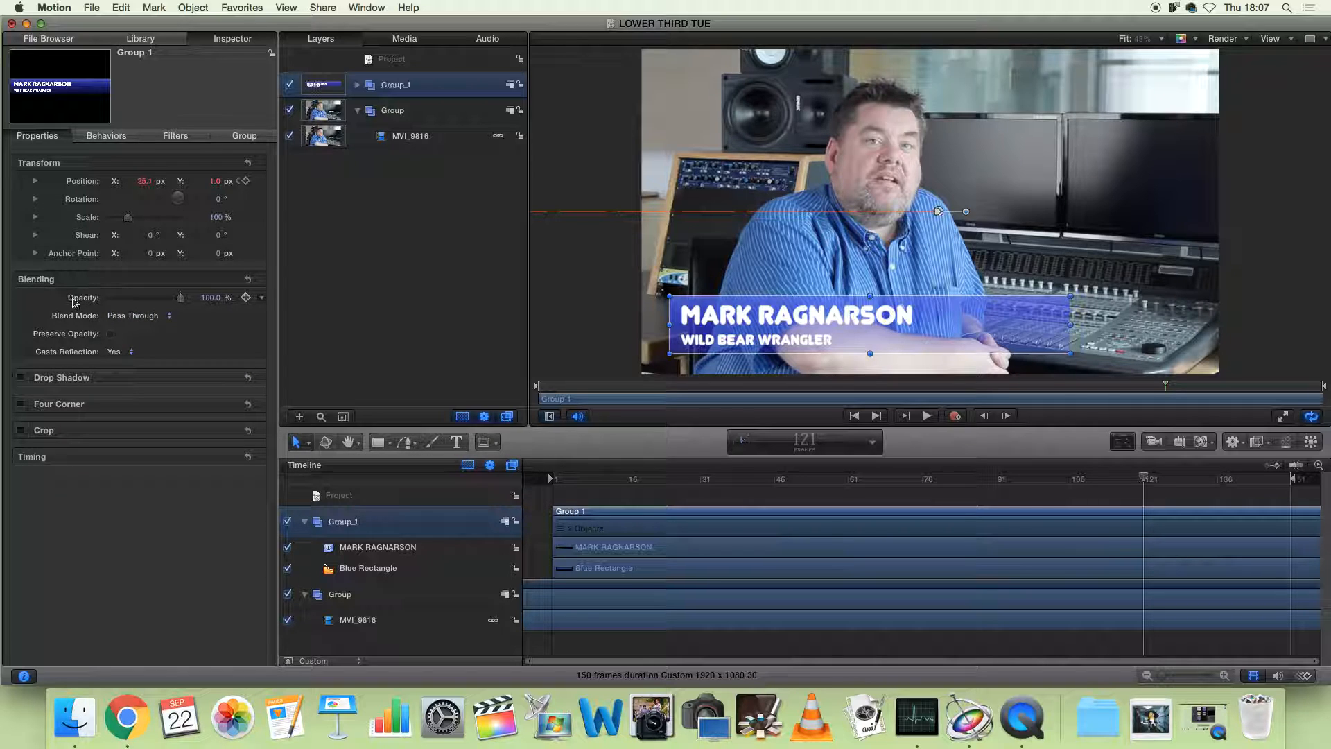
- Keyframe Opacity at full at frame 121, then drag it to 0% at frame 150
{"action": "left_click", "coordinate": [262, 299]}
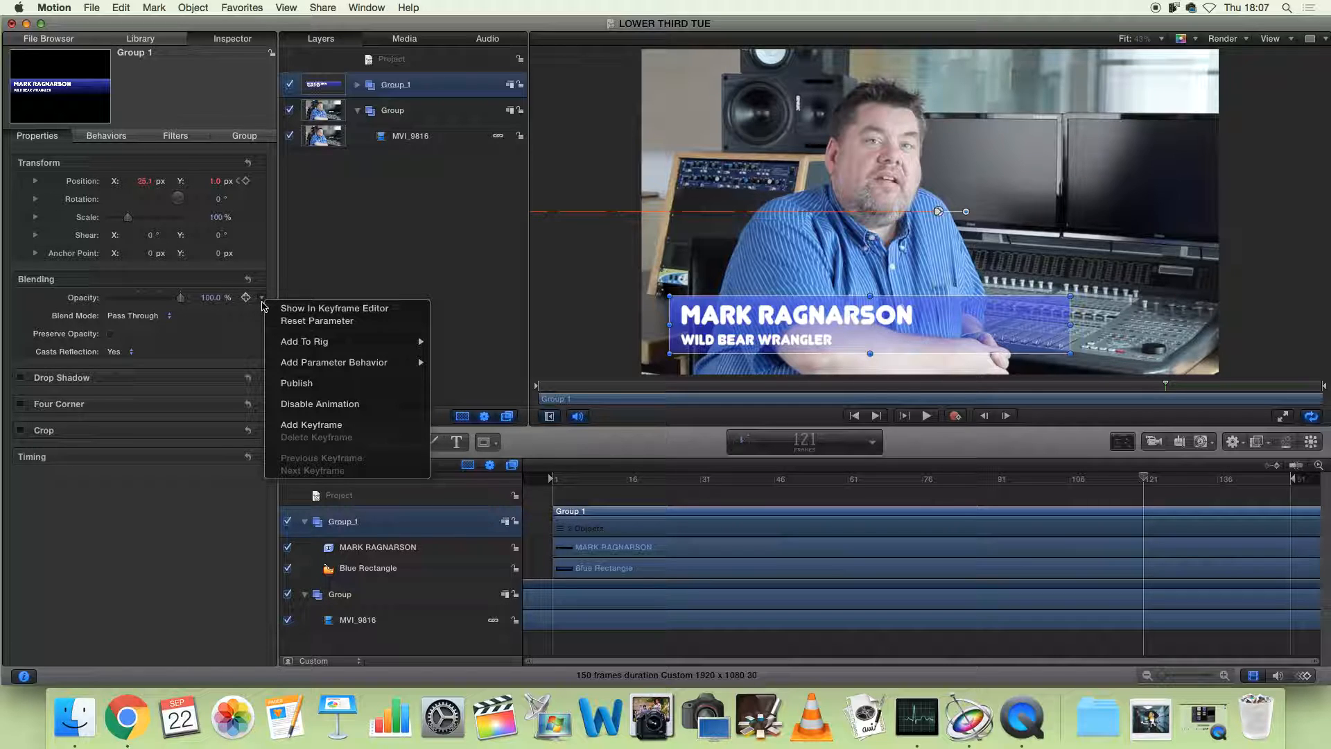
{"action": "left_click", "coordinate": [326, 425]}
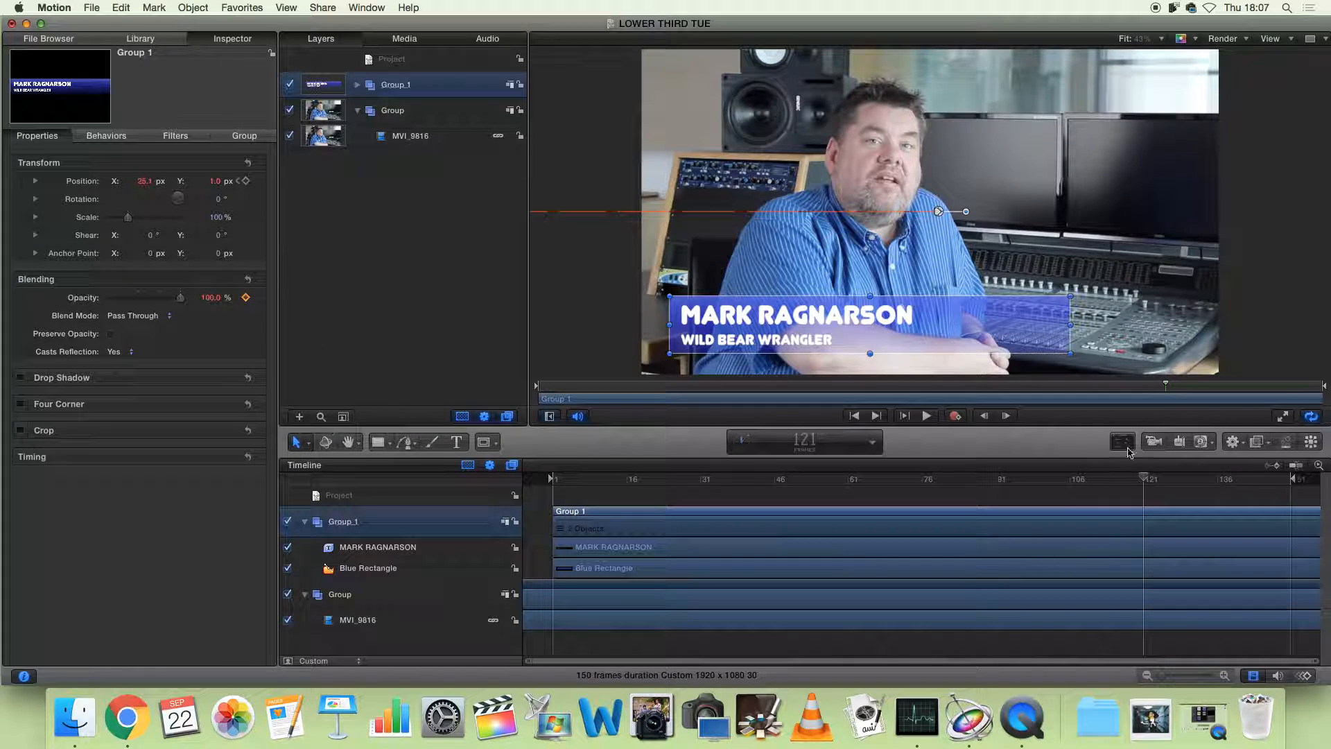
{"action": "left_click_drag", "start_coordinate": [1147, 484], "coordinate": [1291, 483]}
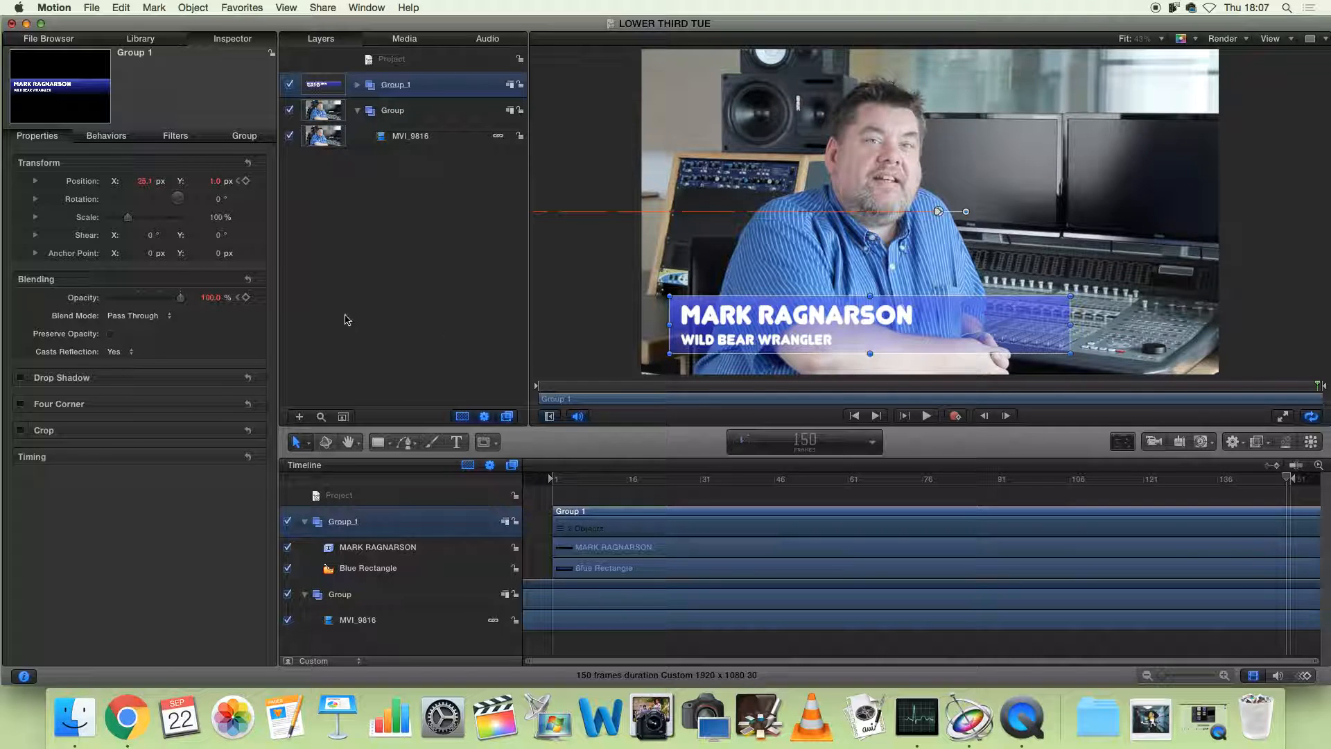
{"action": "left_click_drag", "start_coordinate": [183, 305], "coordinate": [75, 299]}
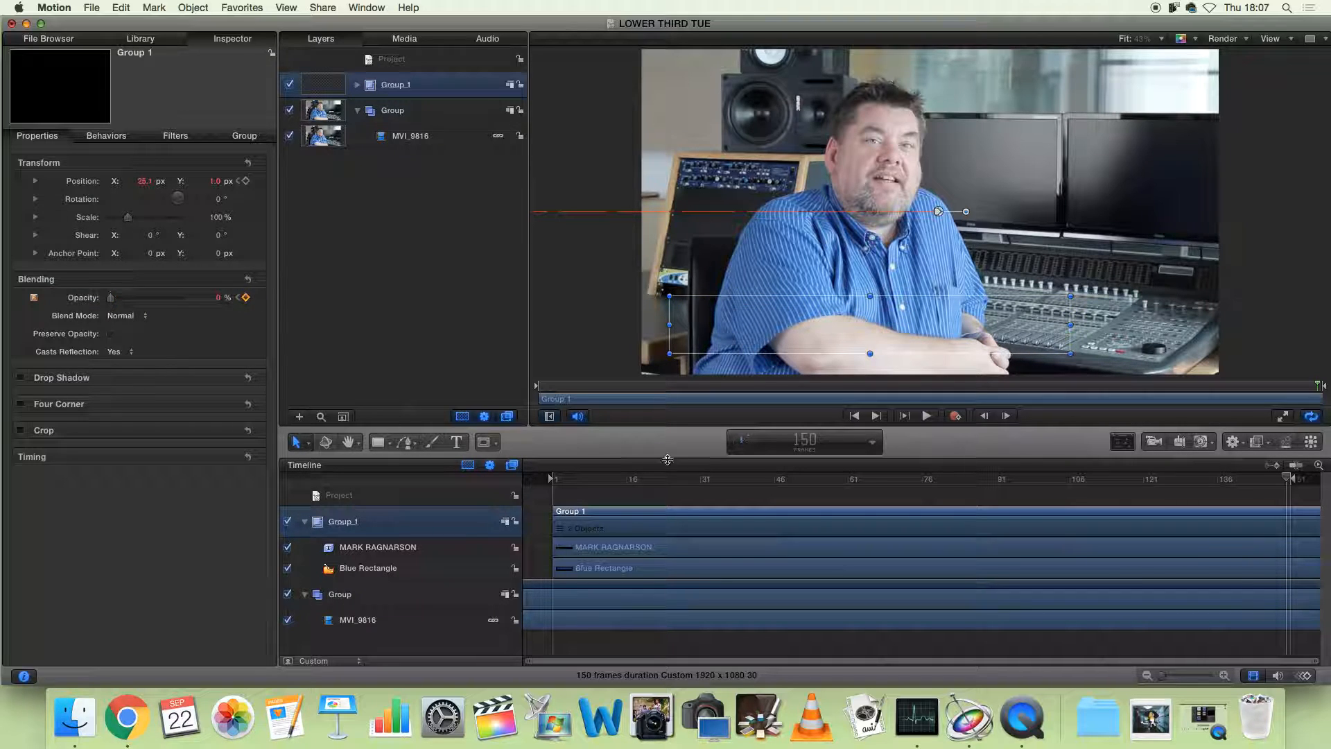
- Play back from around frame 111 and scrub to check the fade-out and slide-in
{"action": "left_click_drag", "start_coordinate": [1289, 481], "coordinate": [1091, 488]}
{"action": "key", "text": "space"}
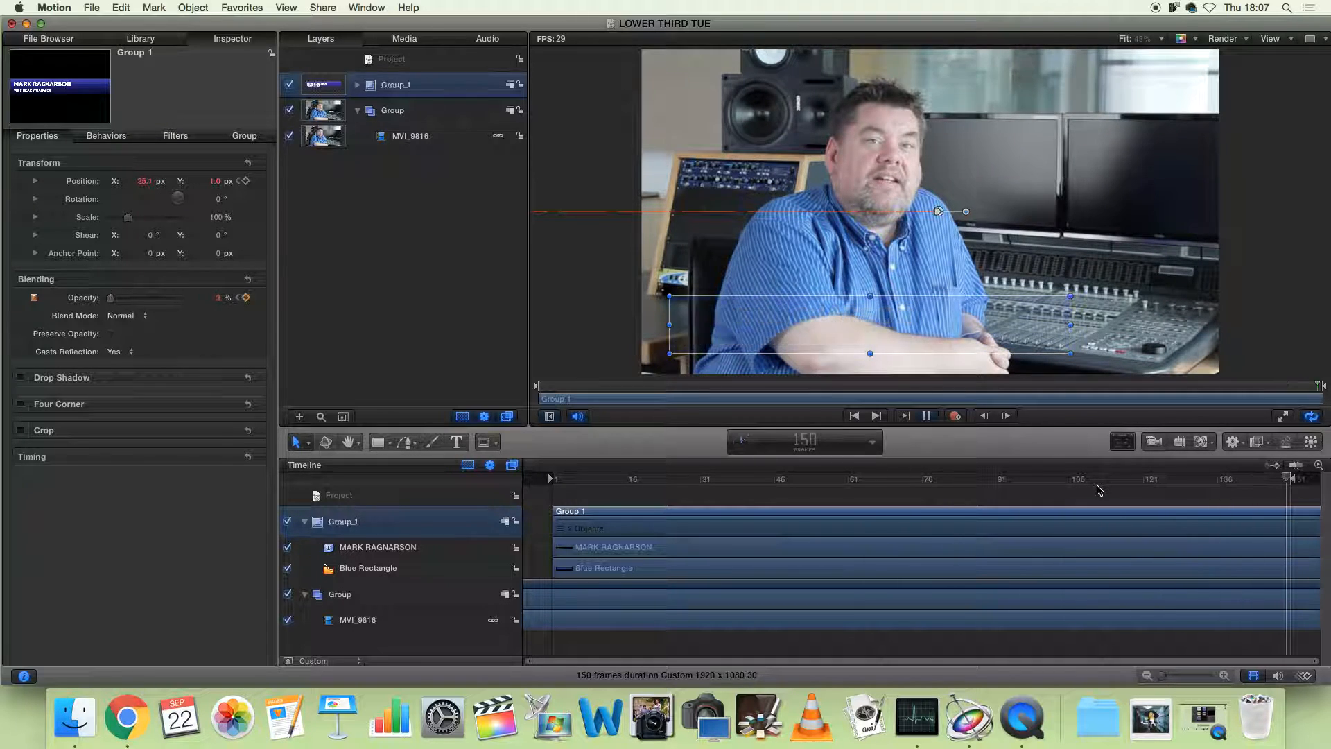
{"action": "key", "text": "space"}
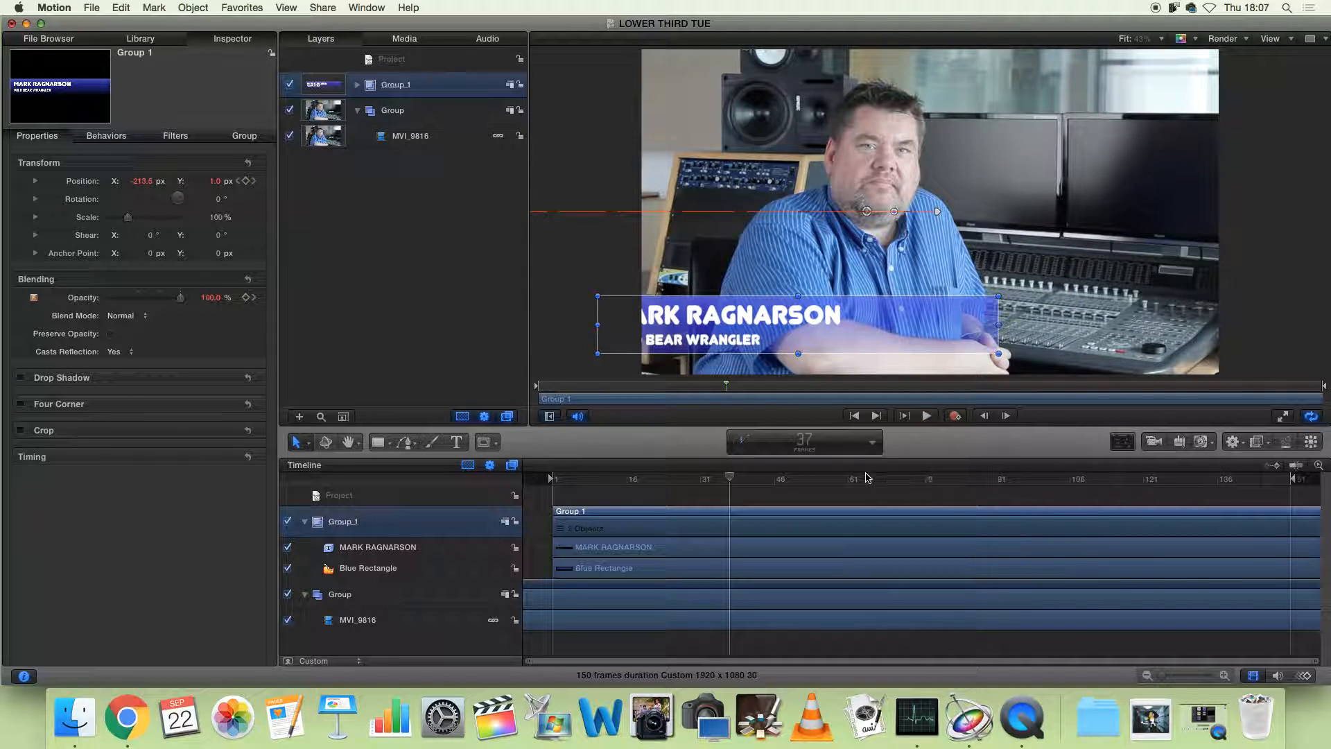
{"action": "left_click_drag", "start_coordinate": [730, 479], "coordinate": [834, 495]}
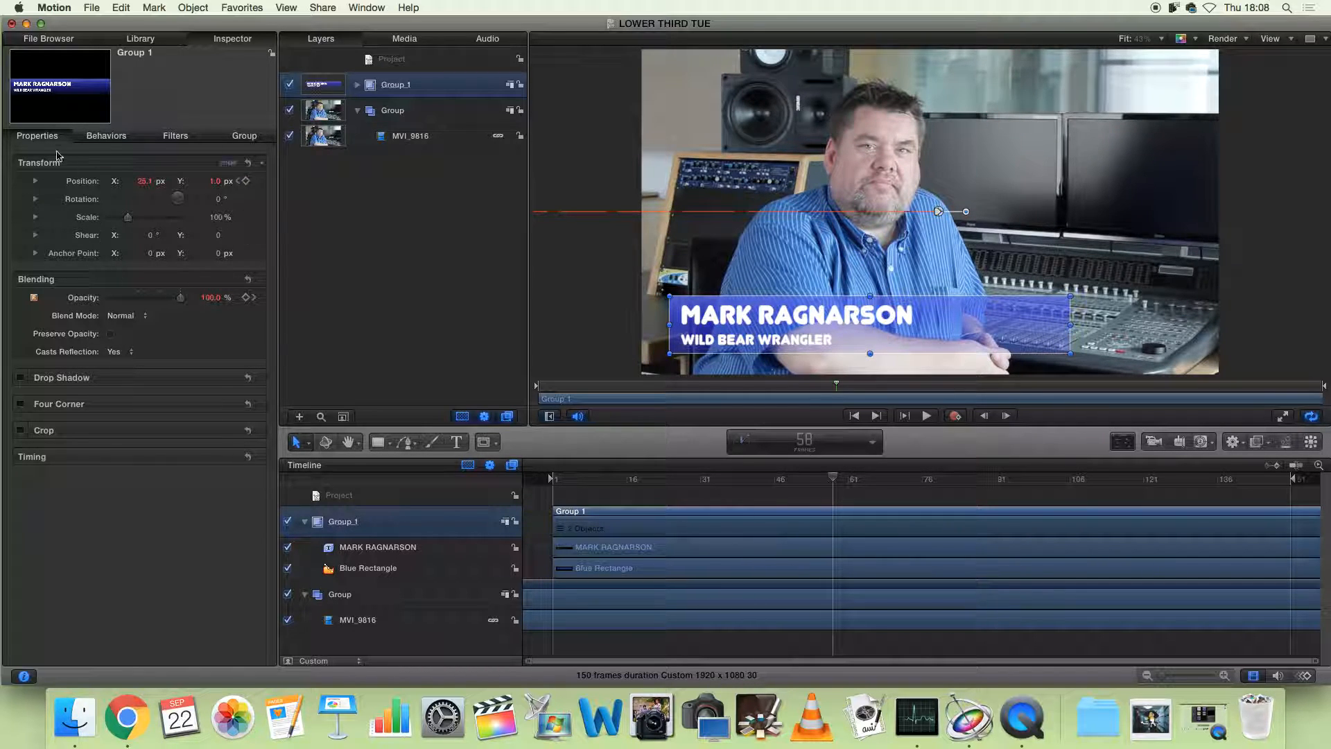
- In Library > Replicators, compare Arcs 05, 06 and 07, then drag Arcs 07 into Group_1
{"action": "left_click", "coordinate": [152, 46]}
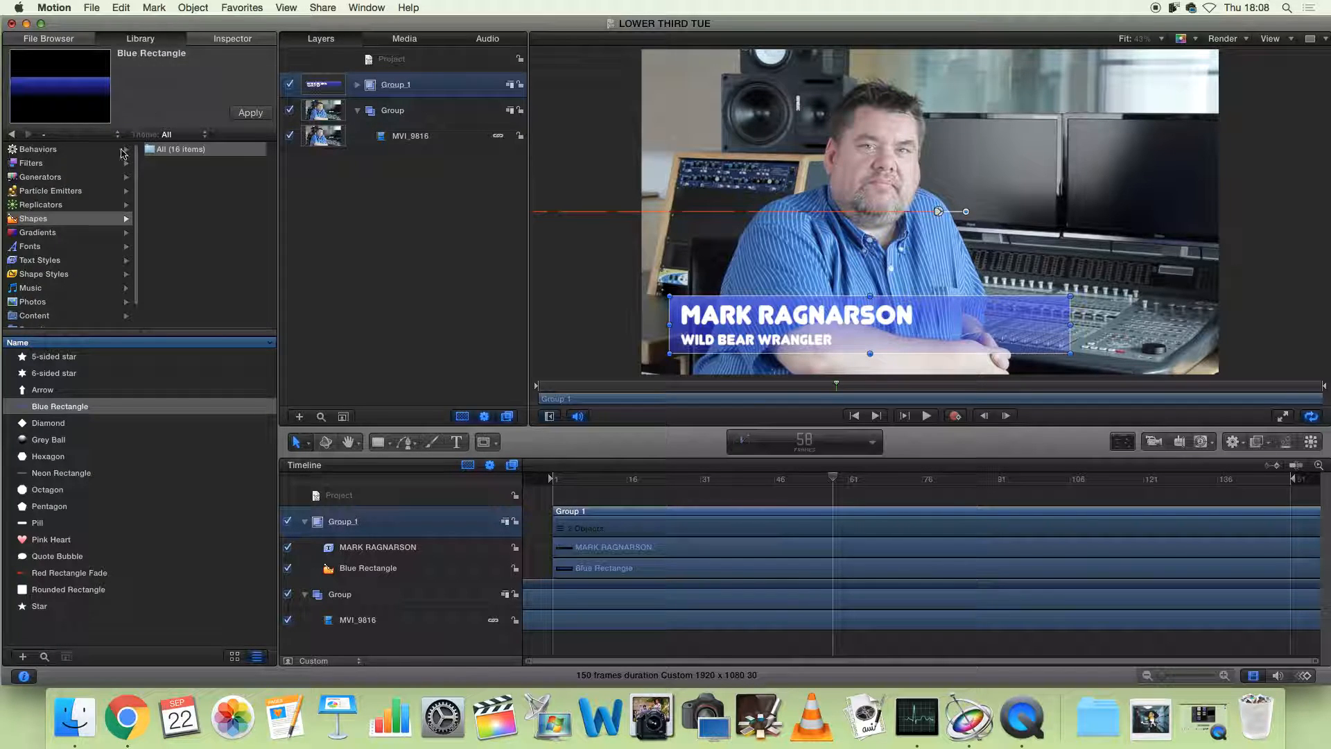
{"action": "left_click", "coordinate": [44, 208]}
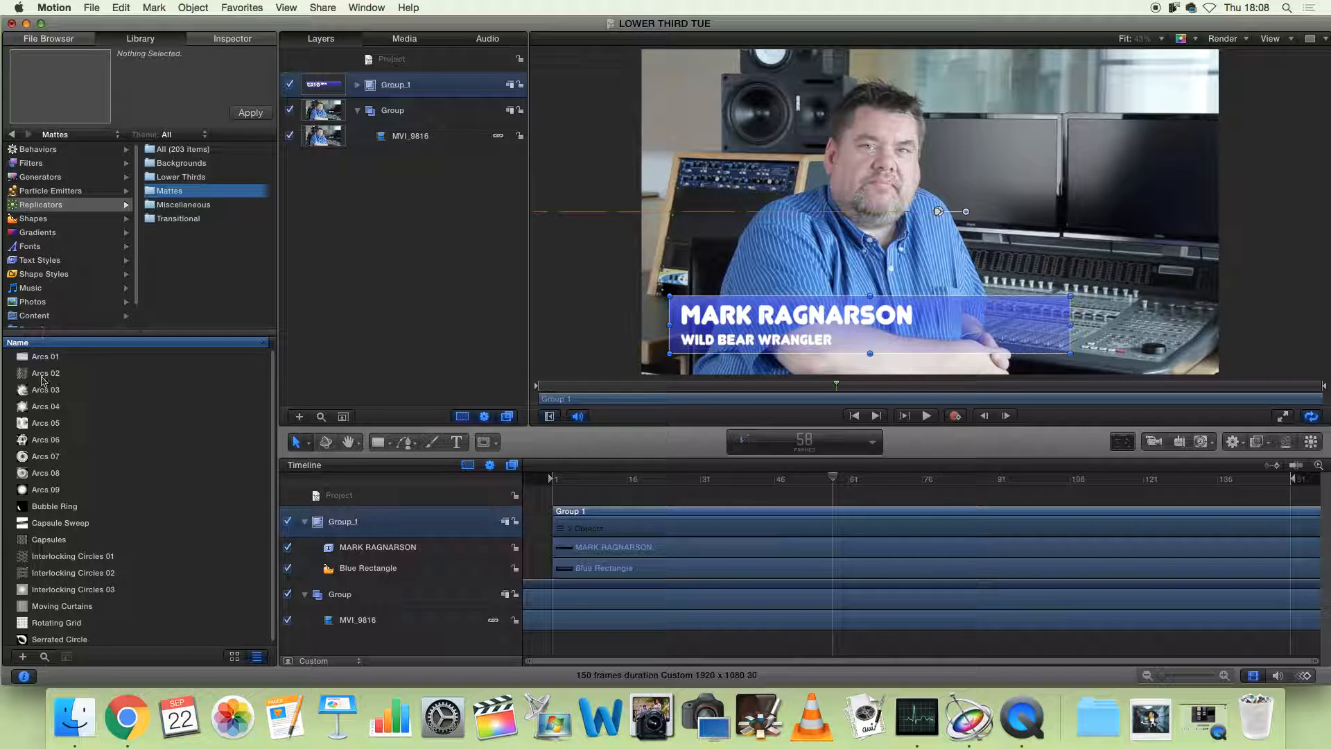
{"action": "left_click", "coordinate": [44, 459]}
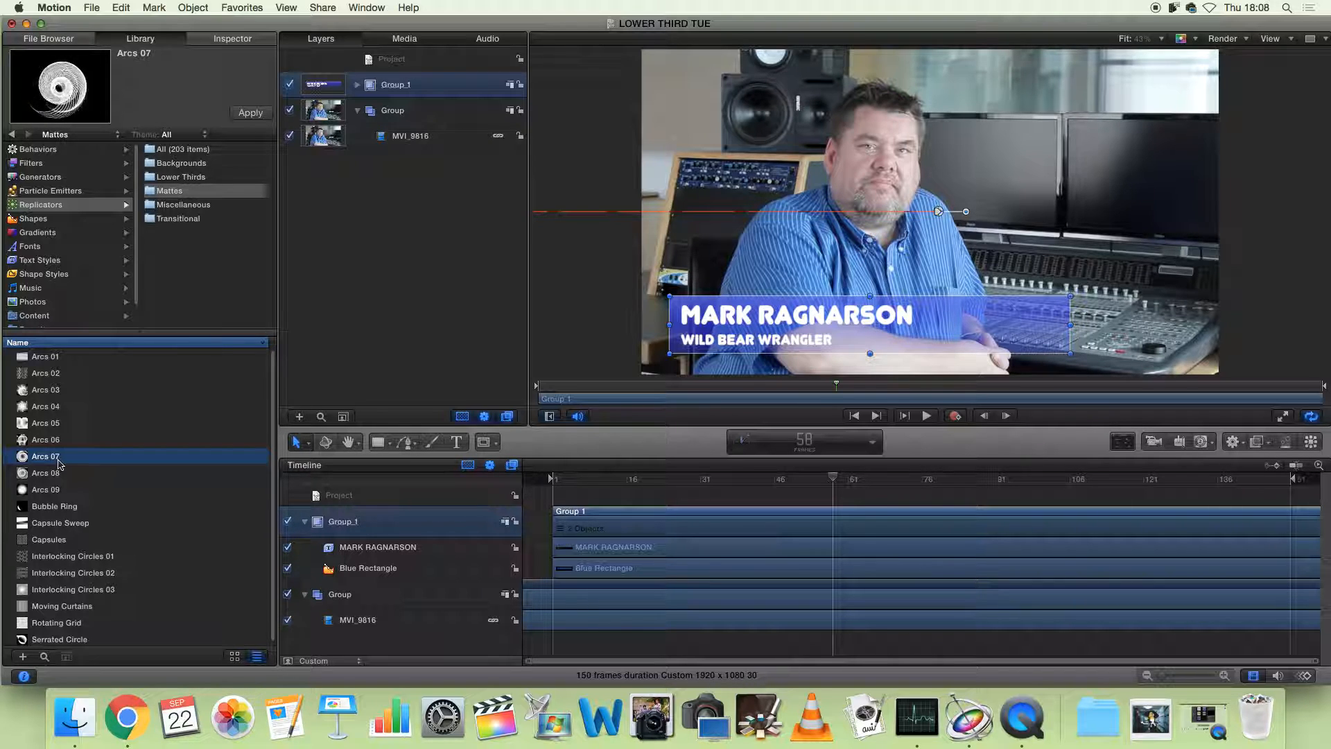
{"action": "left_click", "coordinate": [84, 424]}
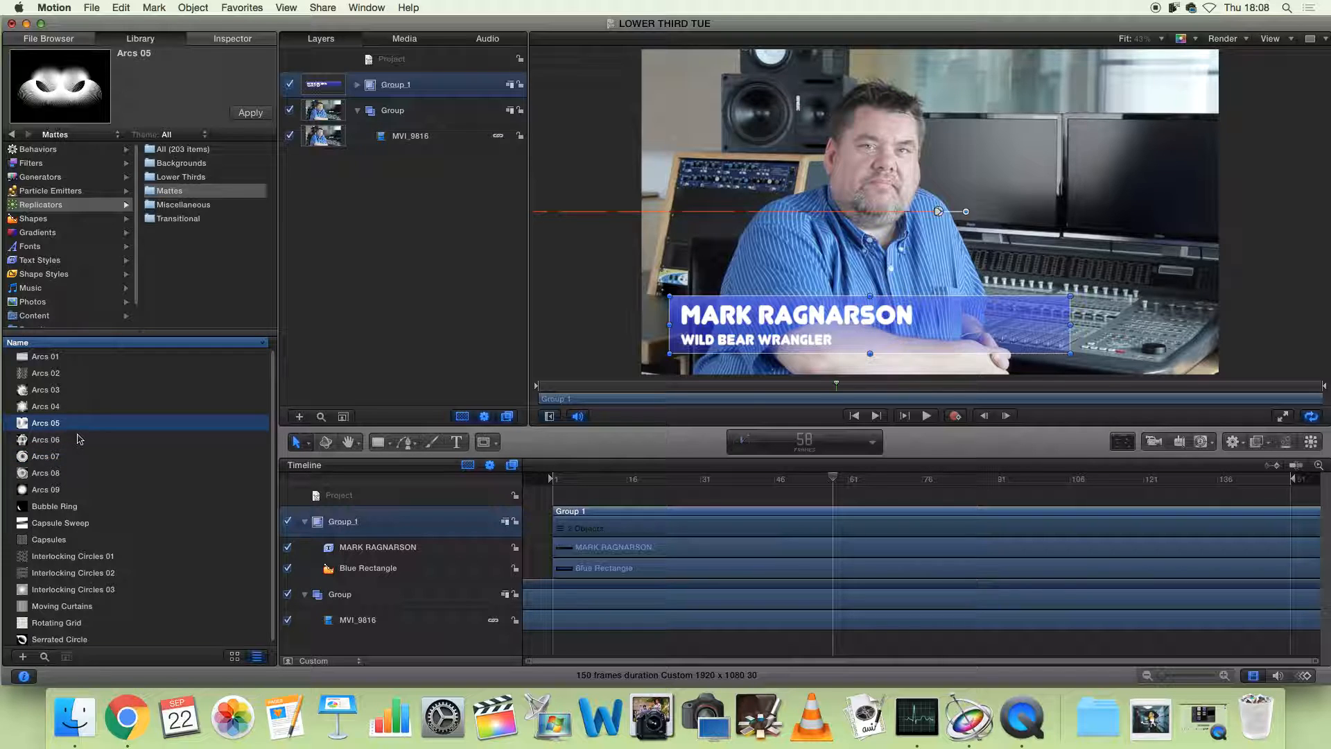
{"action": "left_click", "coordinate": [79, 437]}
{"action": "left_click", "coordinate": [70, 455]}
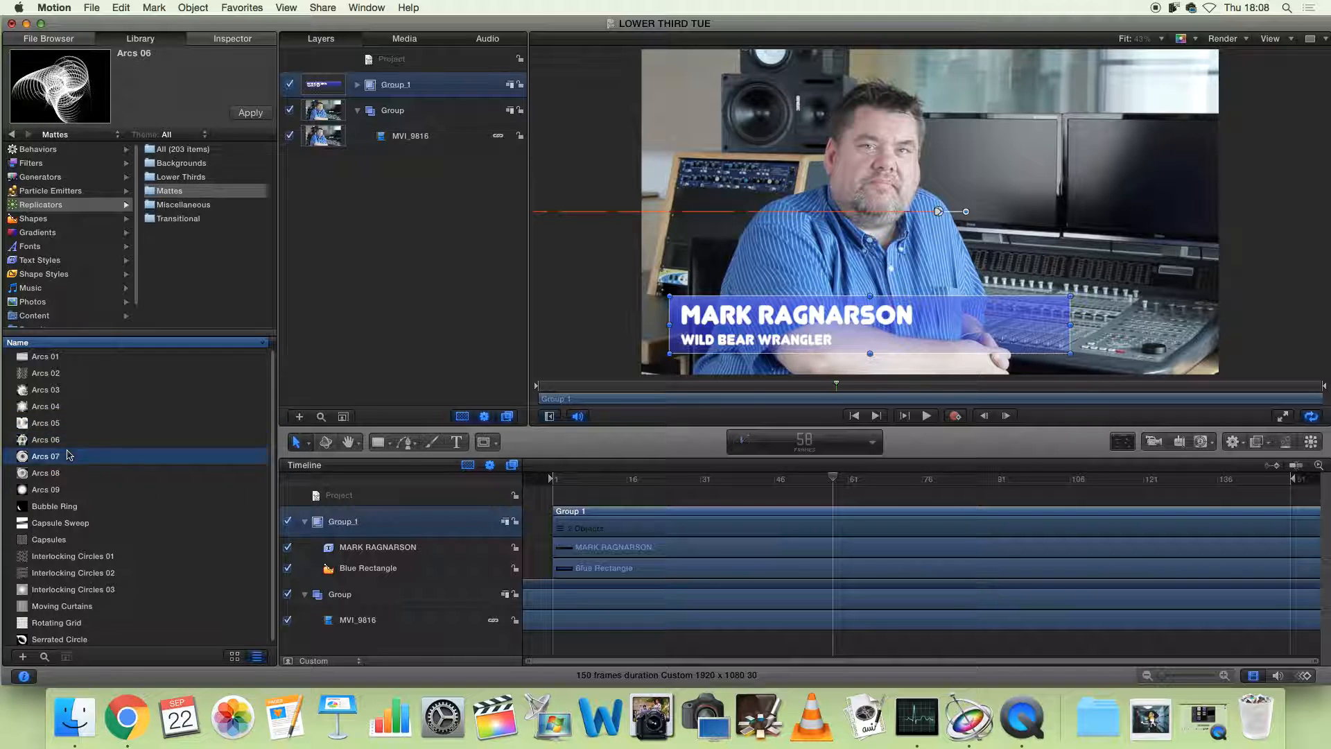
{"action": "left_click_drag", "start_coordinate": [51, 463], "coordinate": [447, 88]}
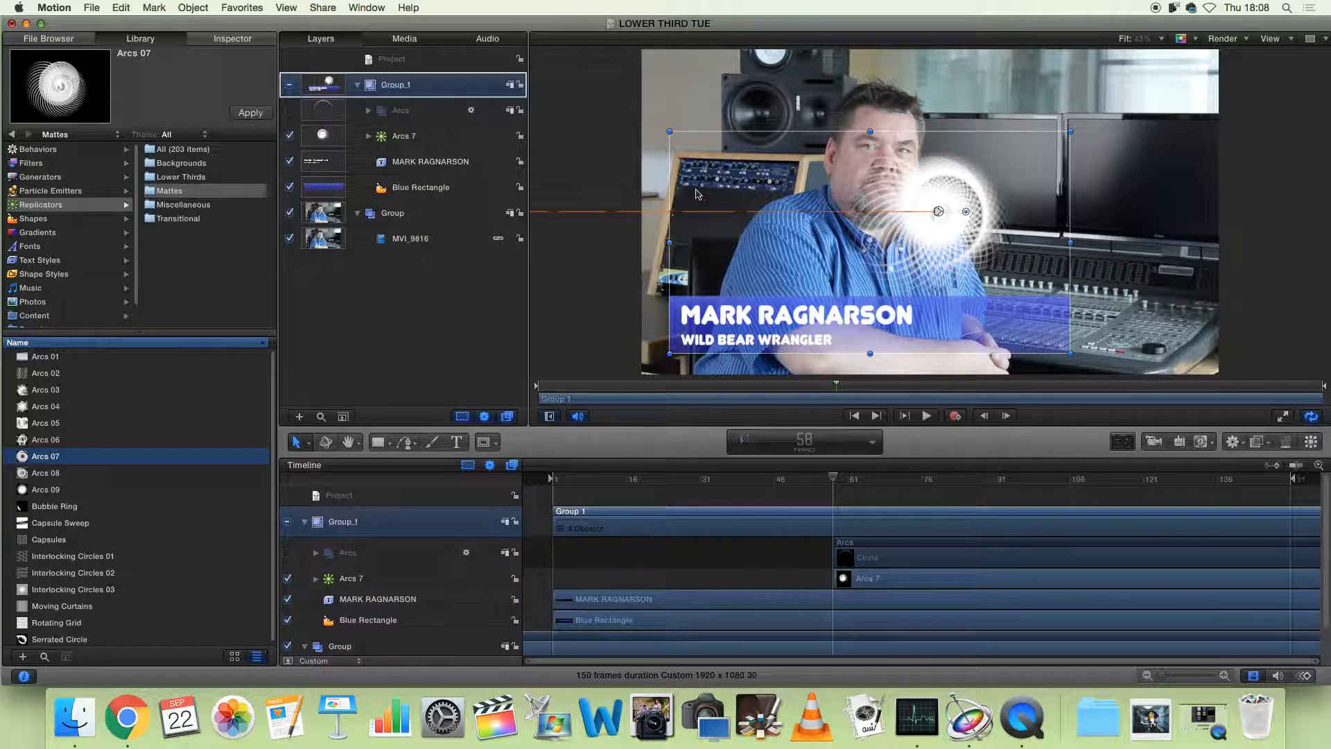
- Select the Arcs and Arcs 7 layers together in the Layers list
{"action": "left_click", "coordinate": [426, 136]}
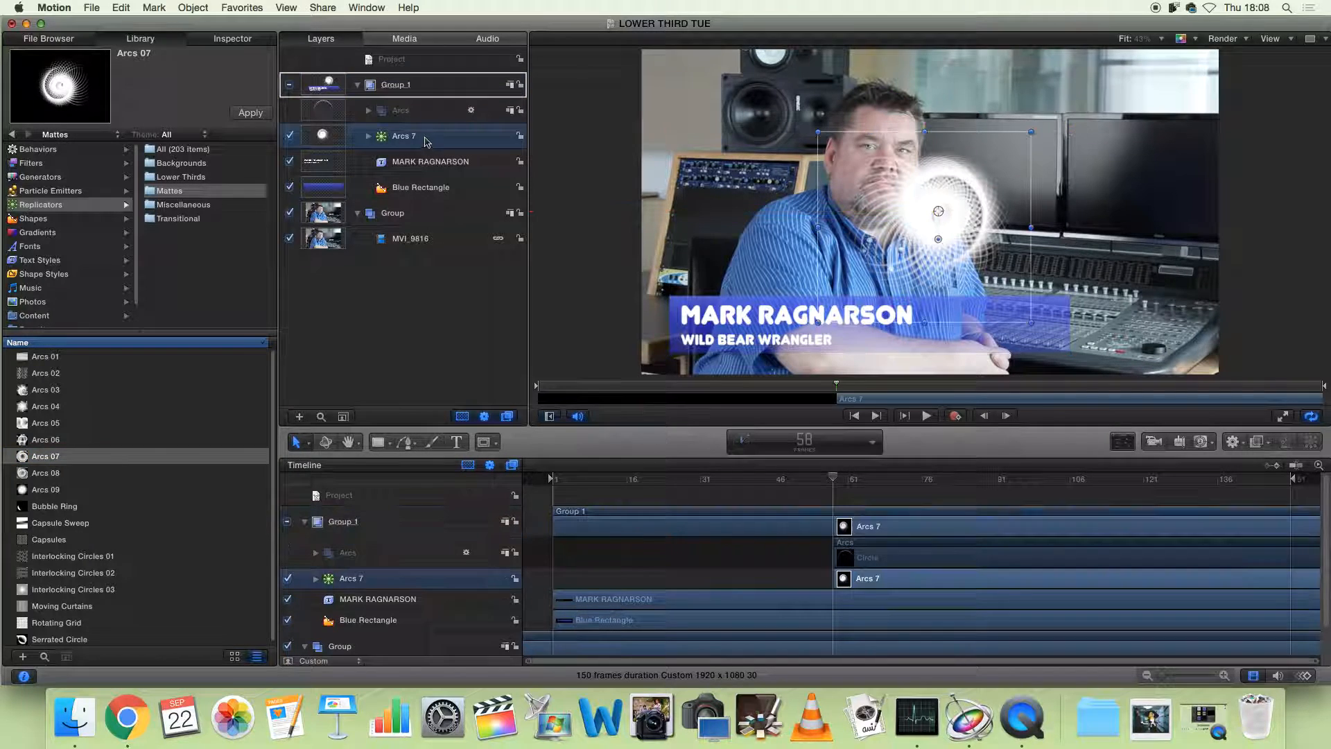
{"action": "left_click", "coordinate": [428, 115]}
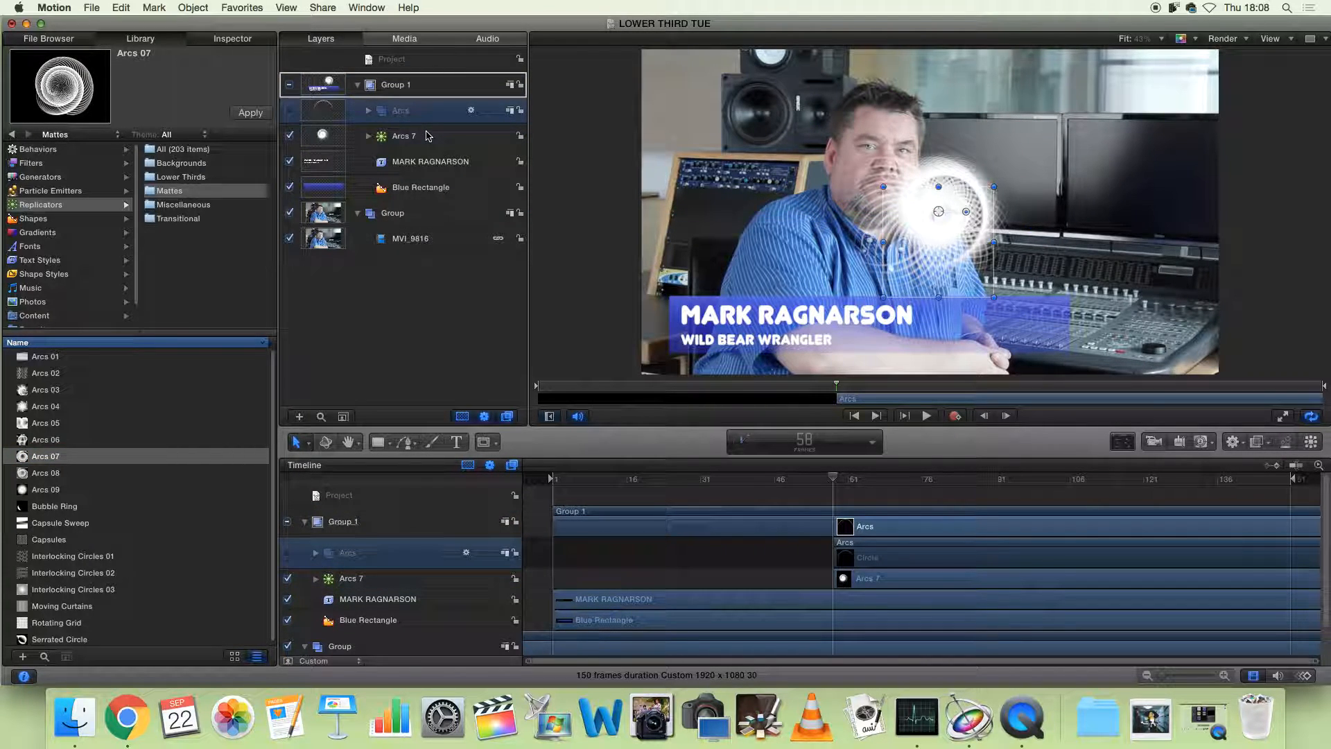
{"action": "left_click", "coordinate": [428, 136], "text": "shift"}
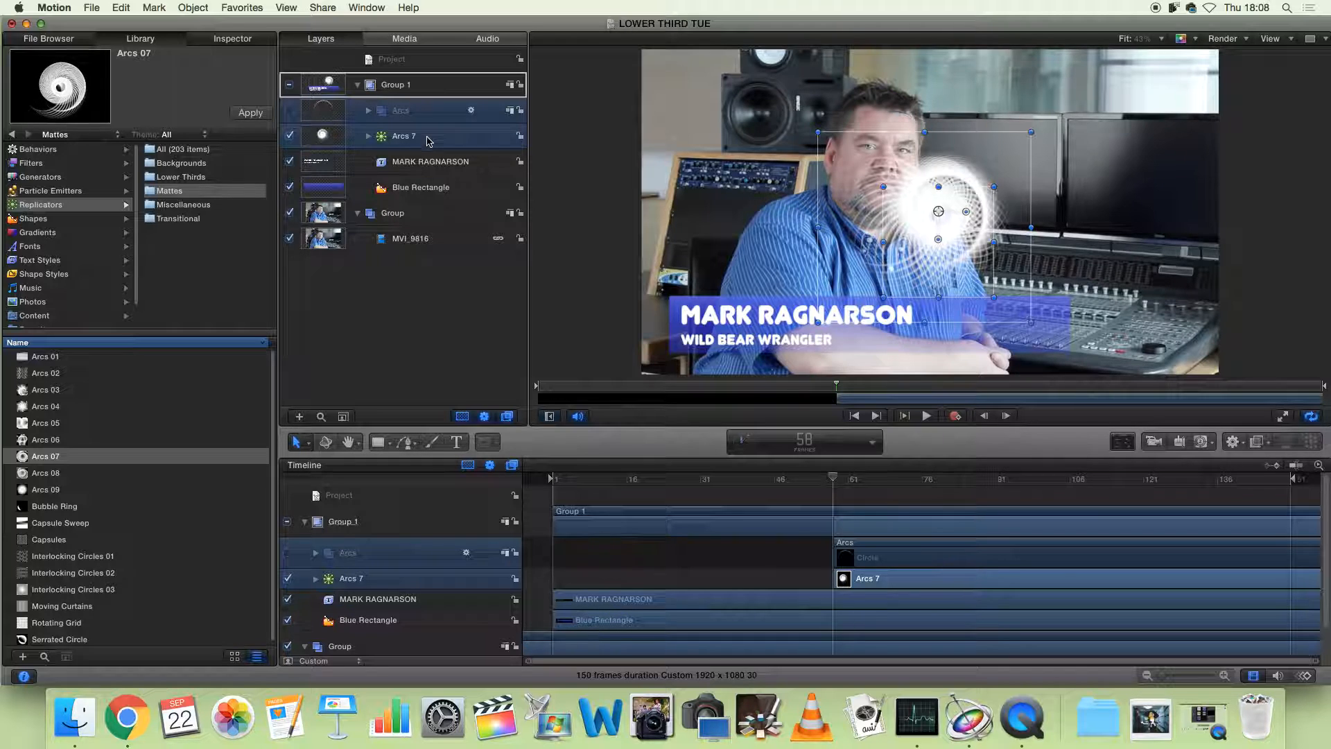
{"action": "left_click", "coordinate": [424, 138]}
{"action": "left_click", "coordinate": [434, 116]}
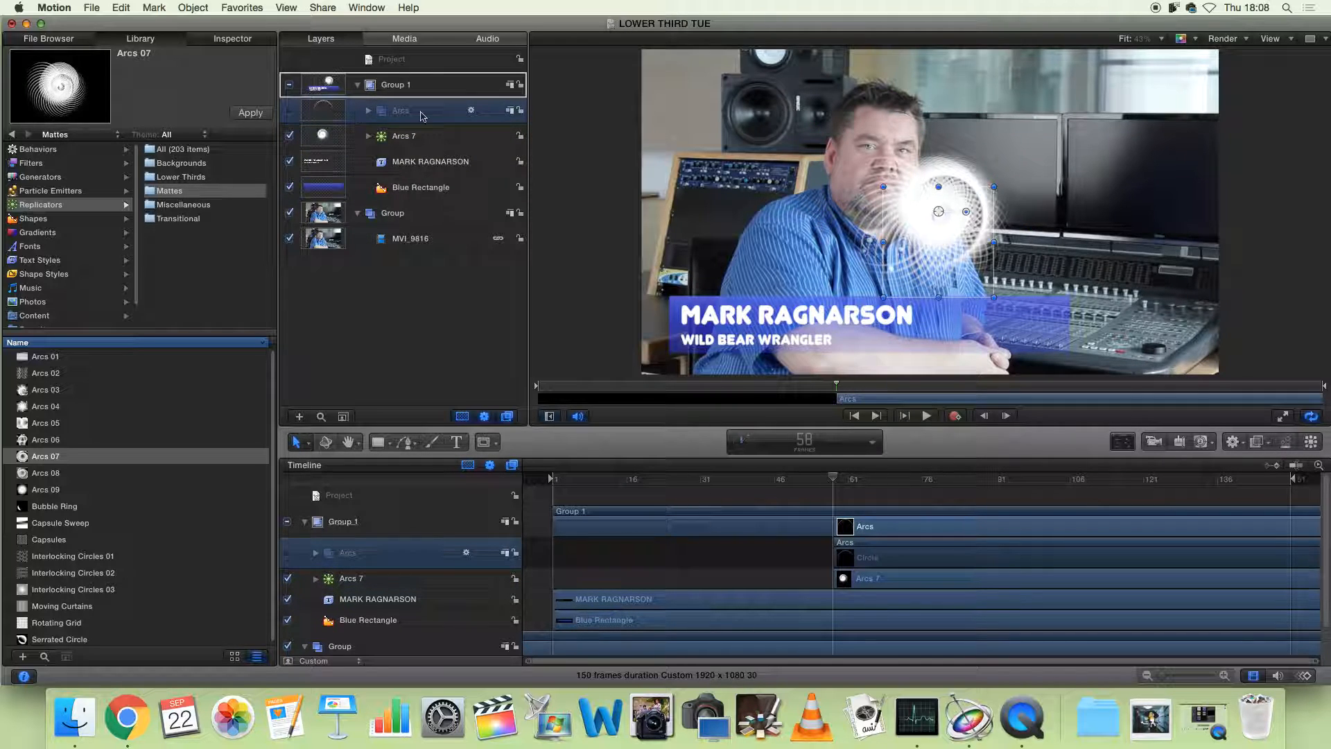
{"action": "left_click", "coordinate": [428, 140], "text": "shift"}
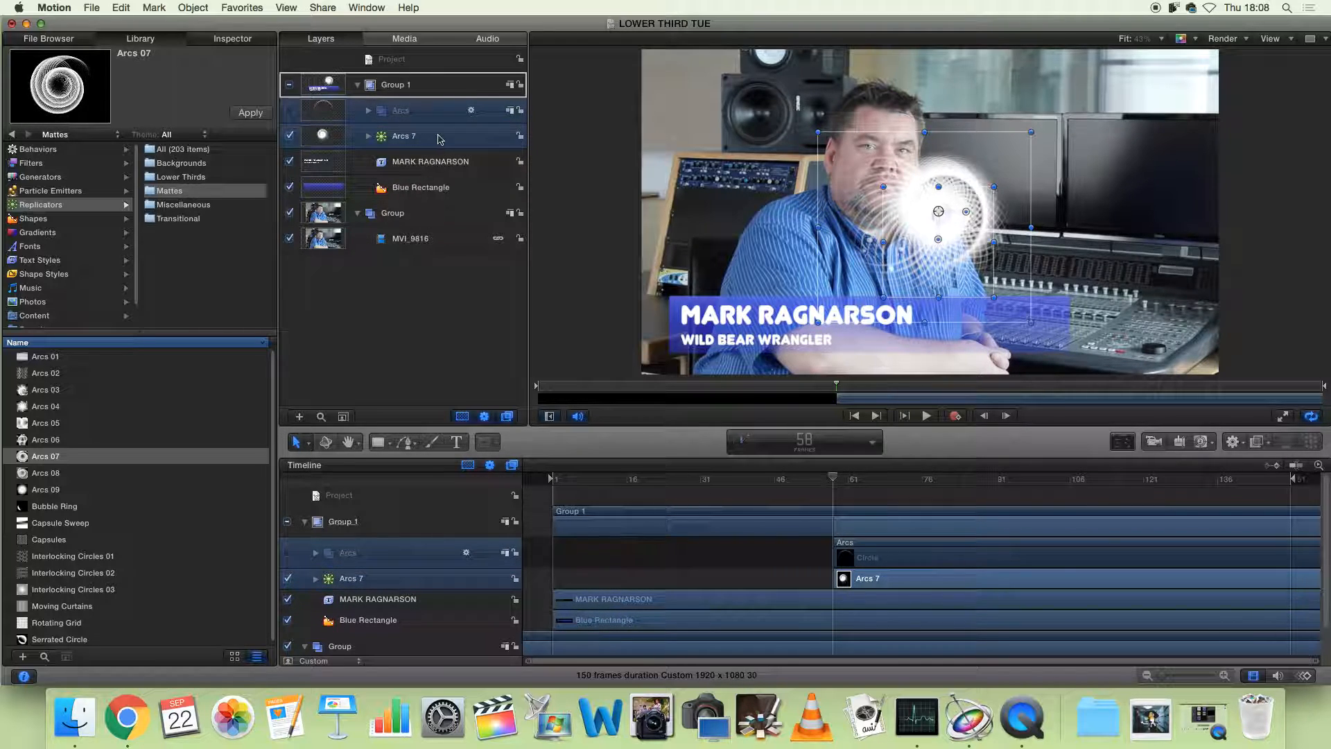
- Move both arcs graphics to the lower left, shrink them, and settle them on the bar's left end
{"action": "left_click_drag", "start_coordinate": [989, 164], "coordinate": [711, 308]}
{"action": "left_click_drag", "start_coordinate": [770, 272], "coordinate": [739, 304]}
{"action": "left_click_drag", "start_coordinate": [718, 330], "coordinate": [775, 277]}
{"action": "left_click_drag", "start_coordinate": [757, 293], "coordinate": [752, 299]}
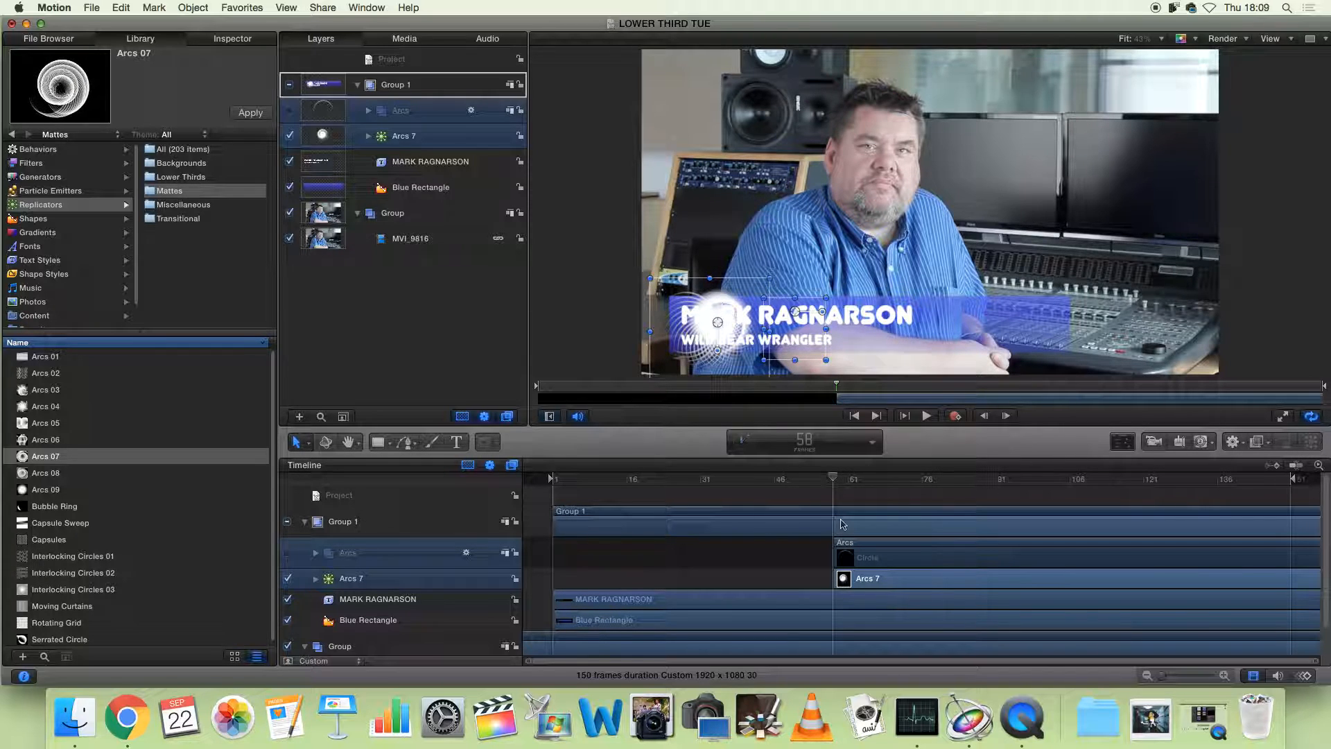
- Expand Arcs in the Timeline and shift its sublayers and Arcs 7 about 18 frames earlier
{"action": "left_click", "coordinate": [904, 552]}
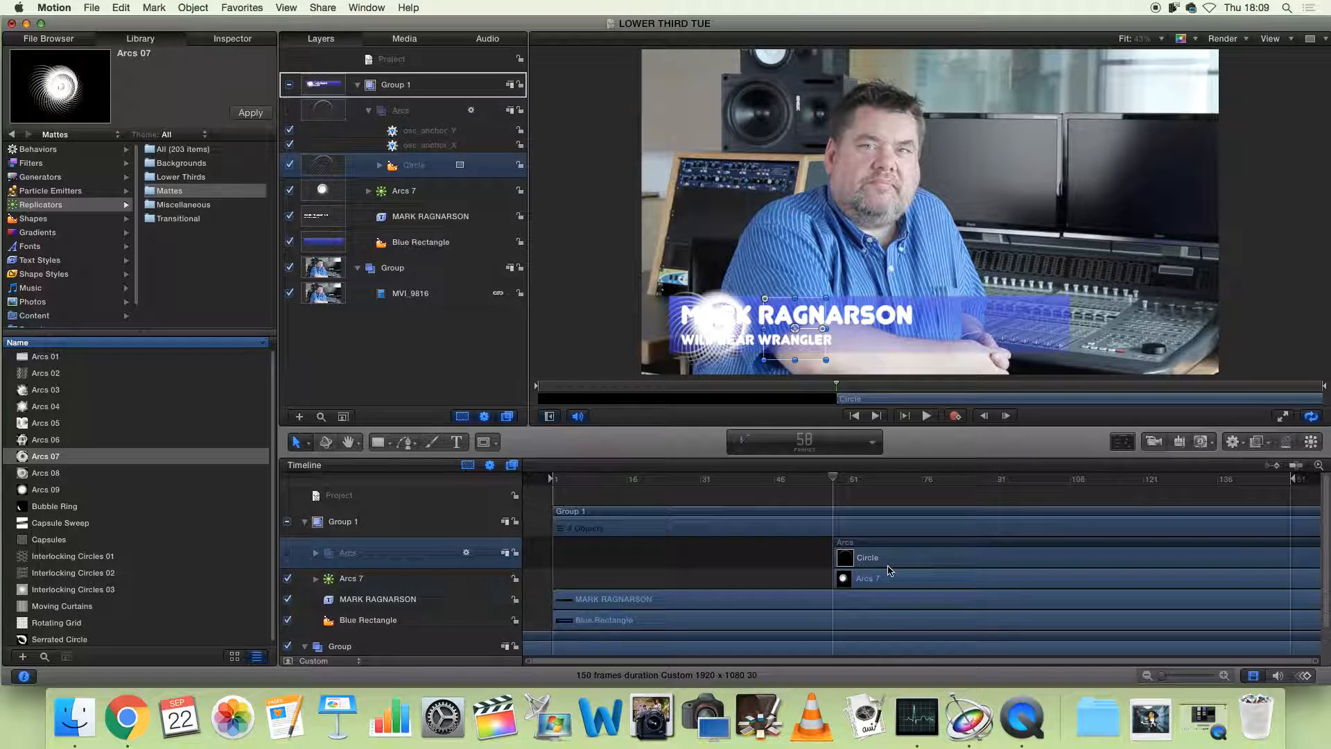
{"action": "left_click", "coordinate": [316, 554]}
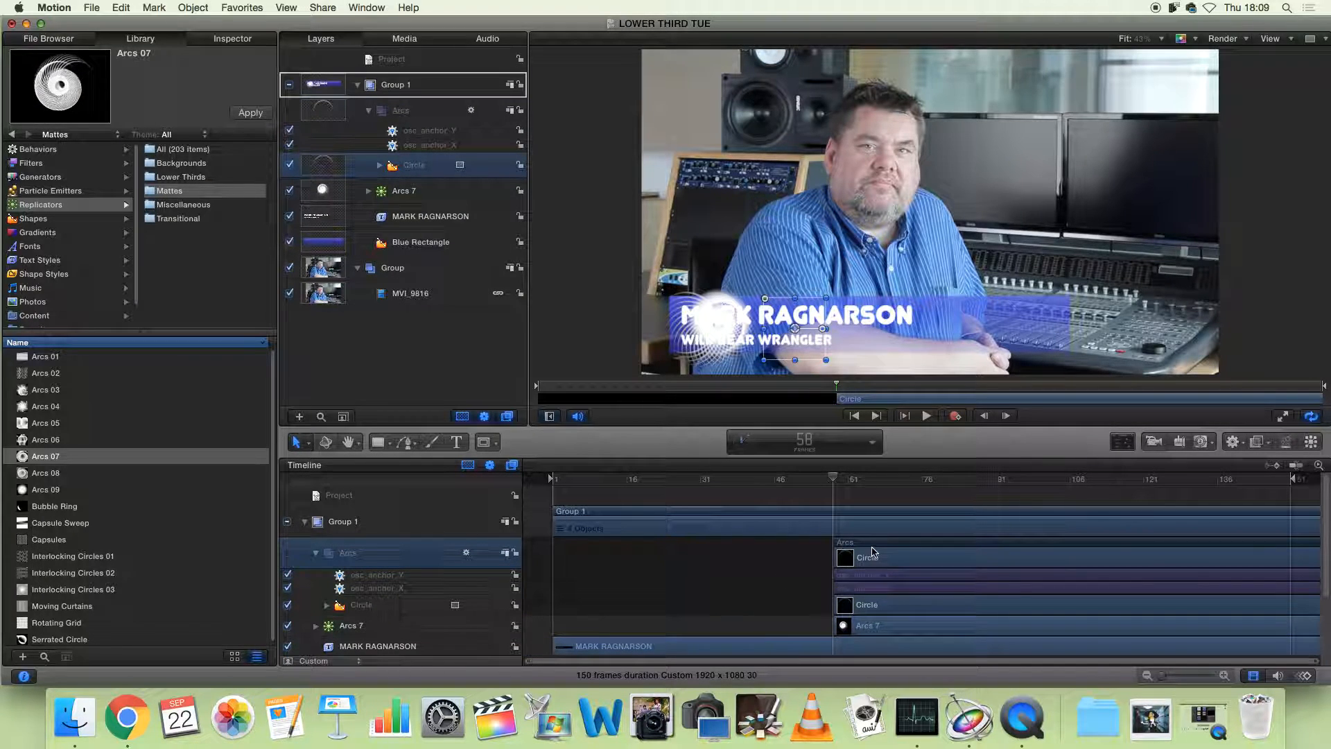
{"action": "left_click_drag", "start_coordinate": [387, 581], "coordinate": [380, 628]}
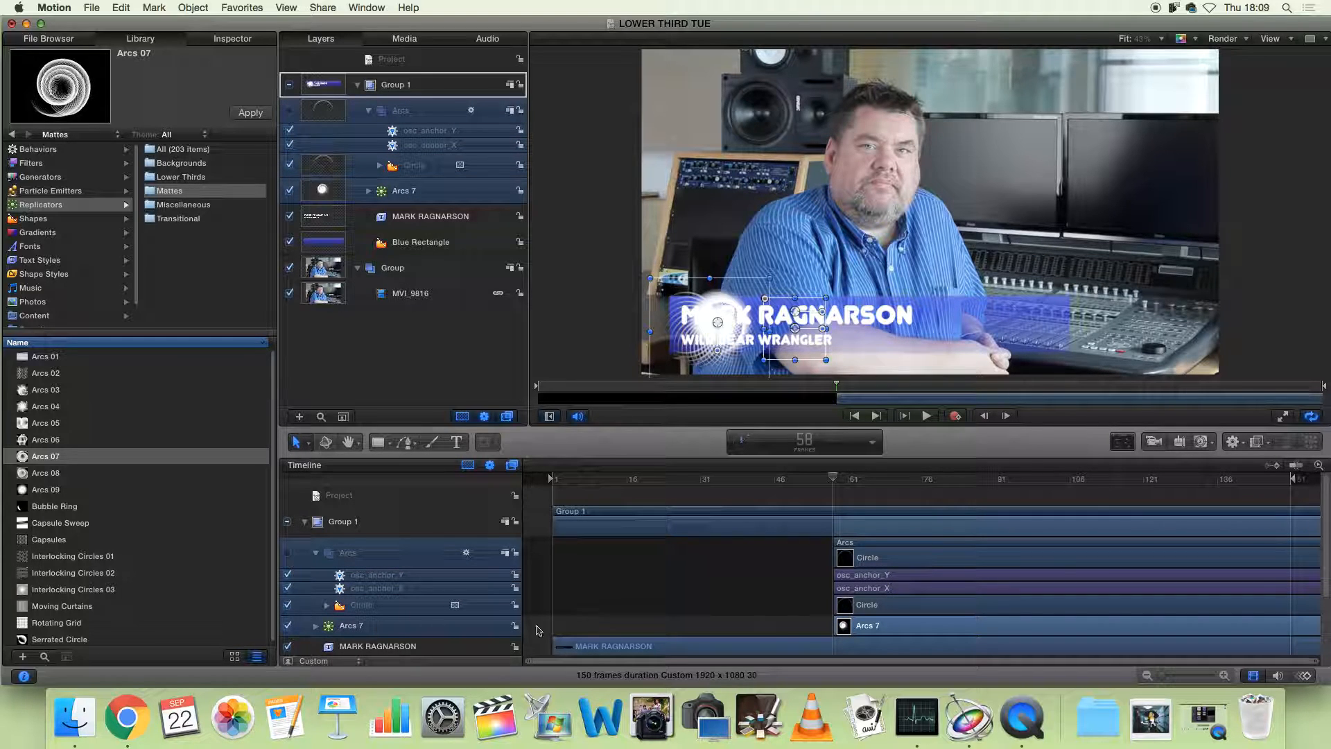
{"action": "left_click_drag", "start_coordinate": [868, 553], "coordinate": [602, 555]}
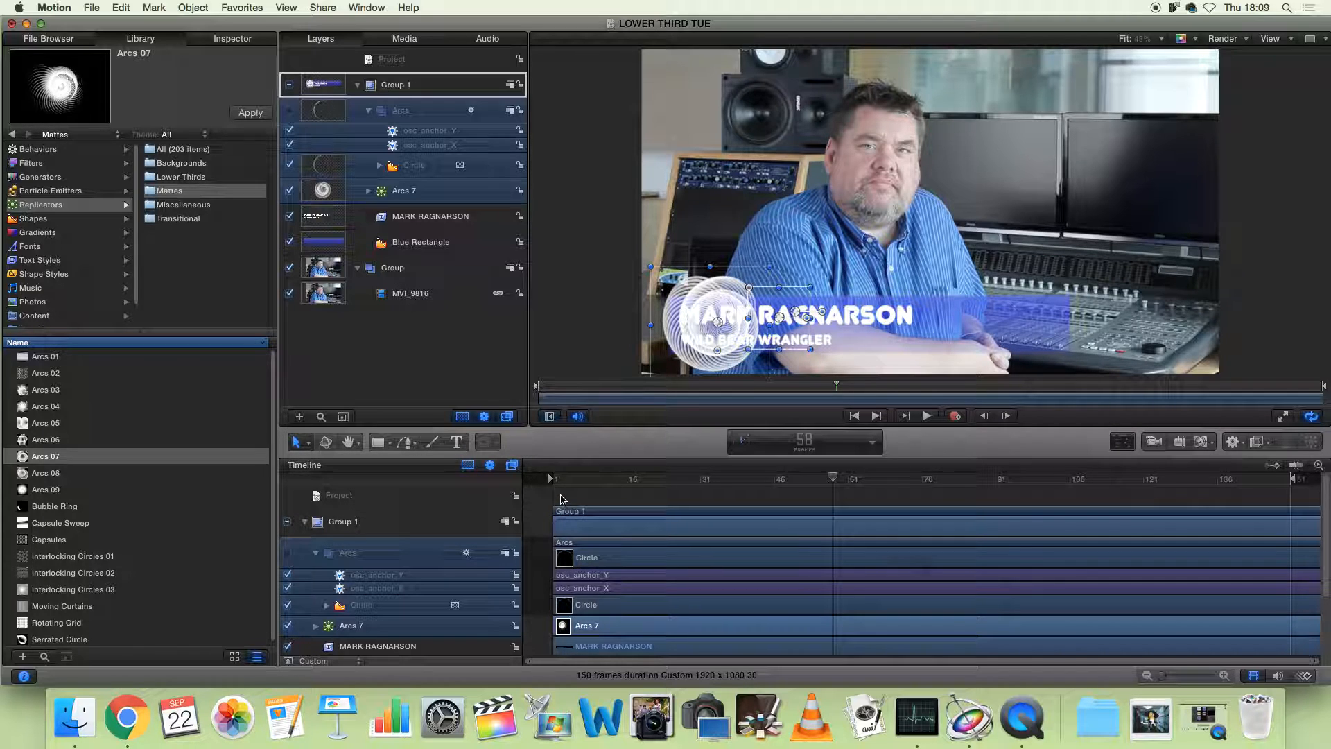
{"action": "left_click", "coordinate": [560, 494]}
- Play from frame 46 to check the arcs now arrive with the lower third
{"action": "left_click_drag", "start_coordinate": [706, 480], "coordinate": [758, 481]}
{"action": "key", "text": "space"}
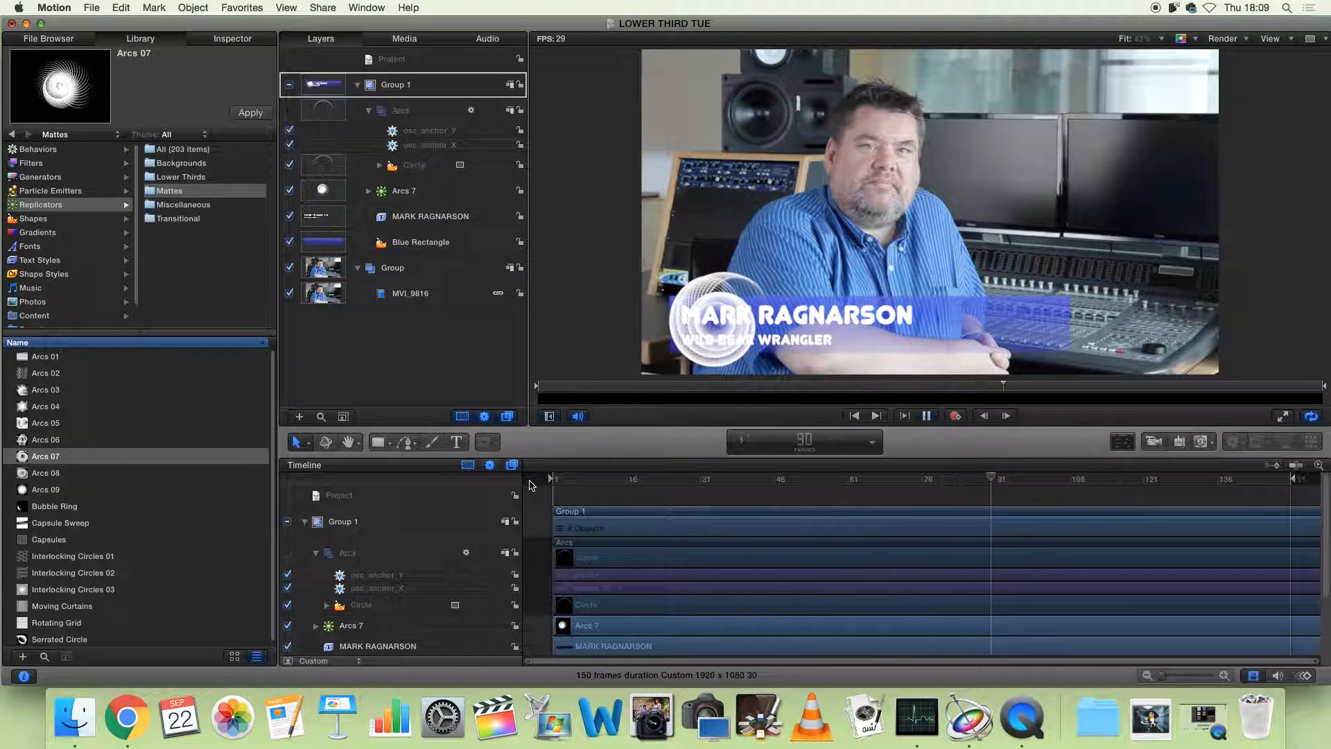
{"action": "key", "text": "space"}
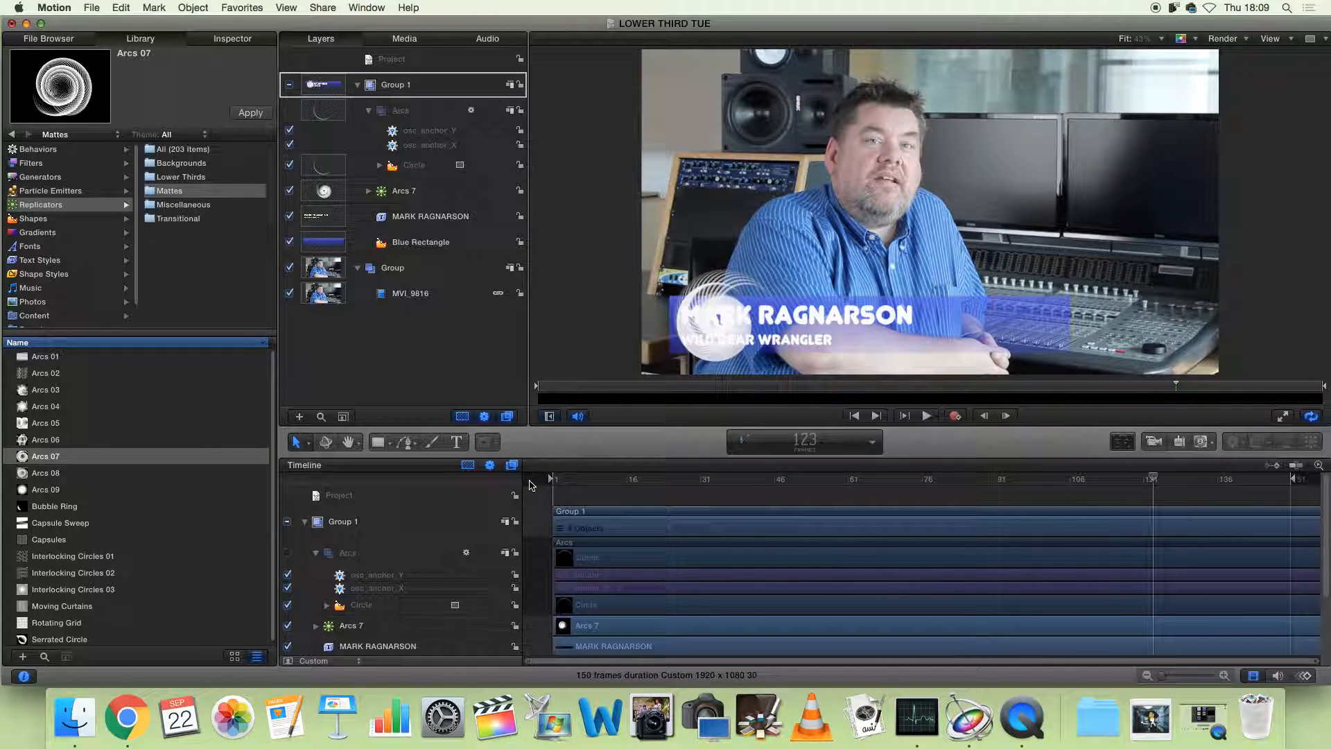
{"action": "key", "text": "space"}
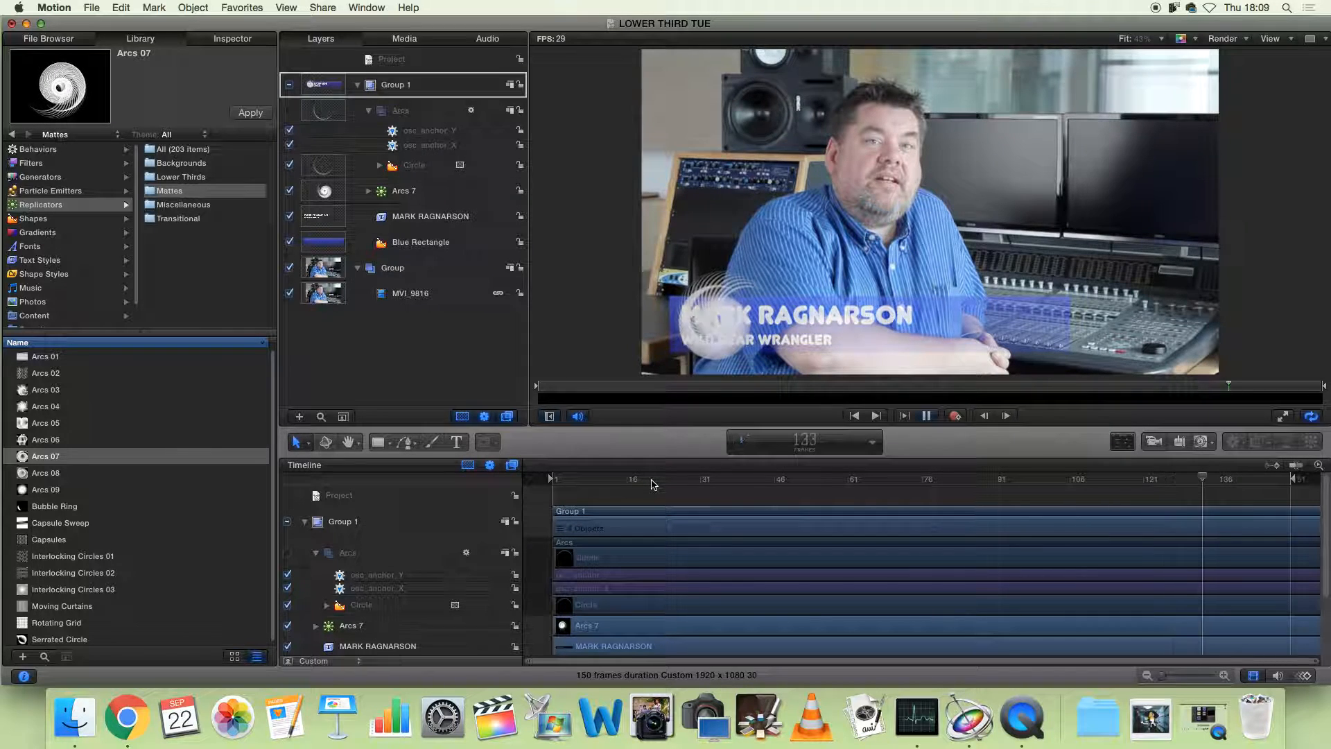
{"action": "left_click_drag", "start_coordinate": [845, 484], "coordinate": [804, 488]}
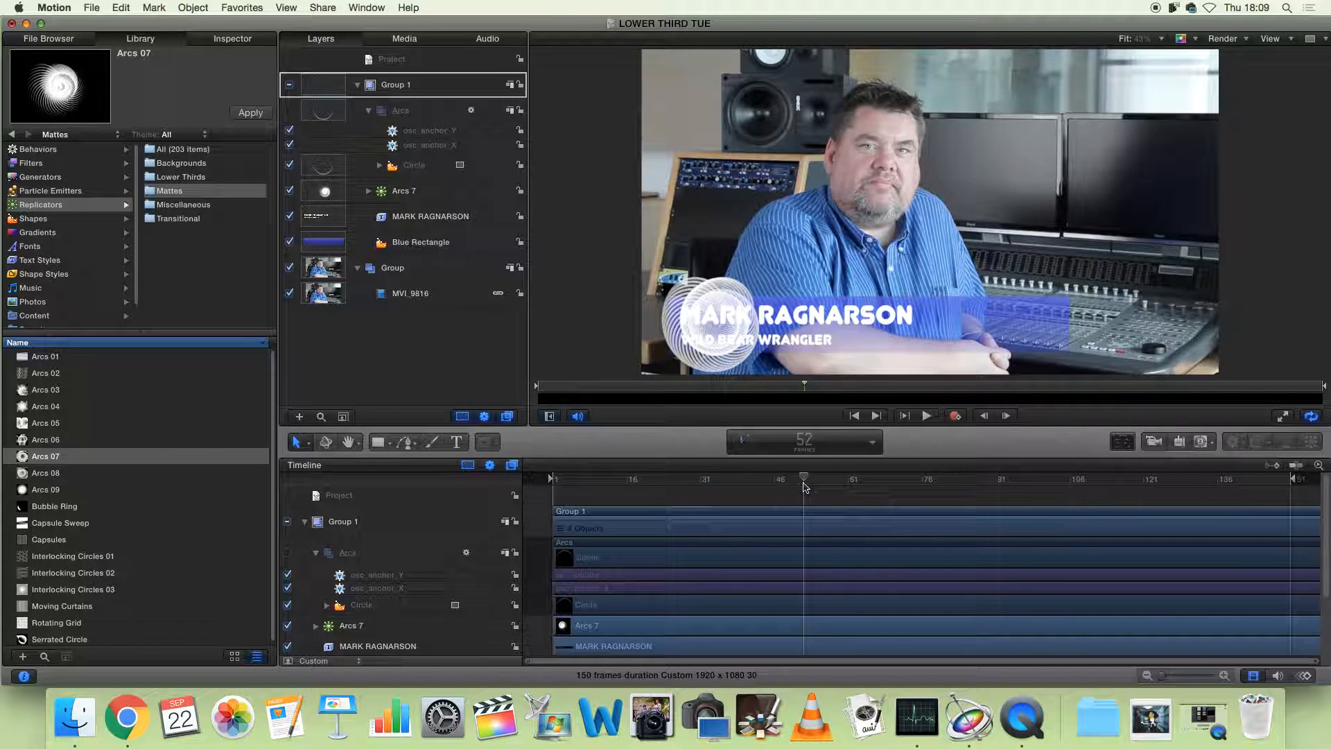
{"action": "left_click", "coordinate": [435, 217]}
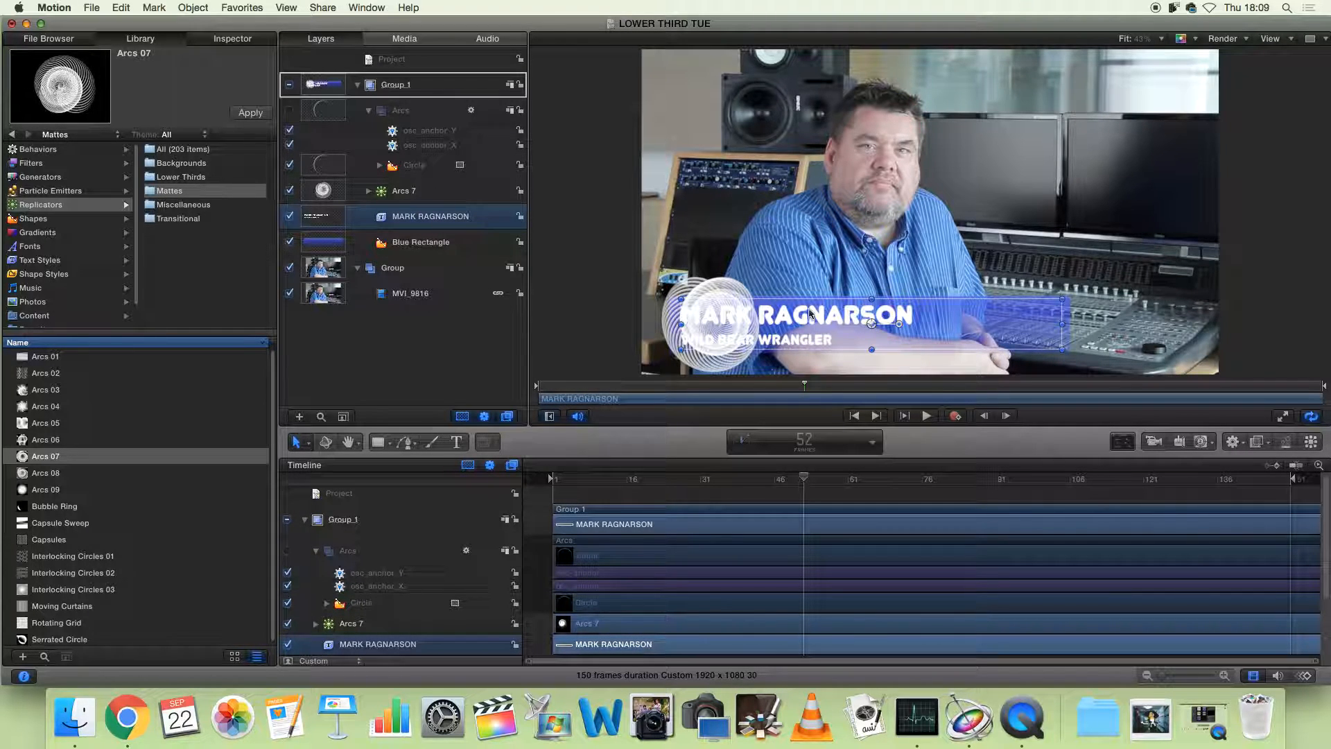
{"action": "left_click_drag", "start_coordinate": [806, 320], "coordinate": [896, 320]}
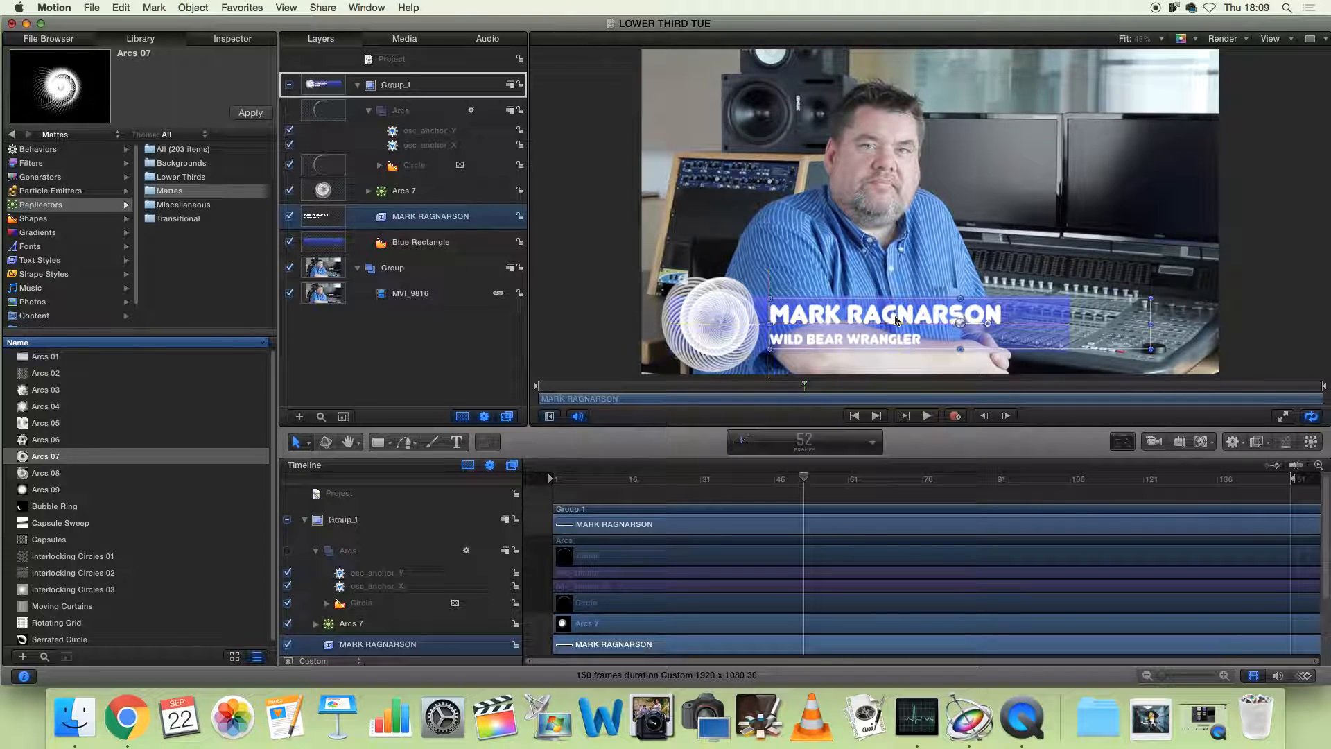
{"action": "left_click", "coordinate": [838, 490]}
- Replay the animation from the start to check the layout, then select the Blue Rectangle layer
{"action": "left_click_drag", "start_coordinate": [804, 478], "coordinate": [532, 480]}
{"action": "key", "text": "space"}
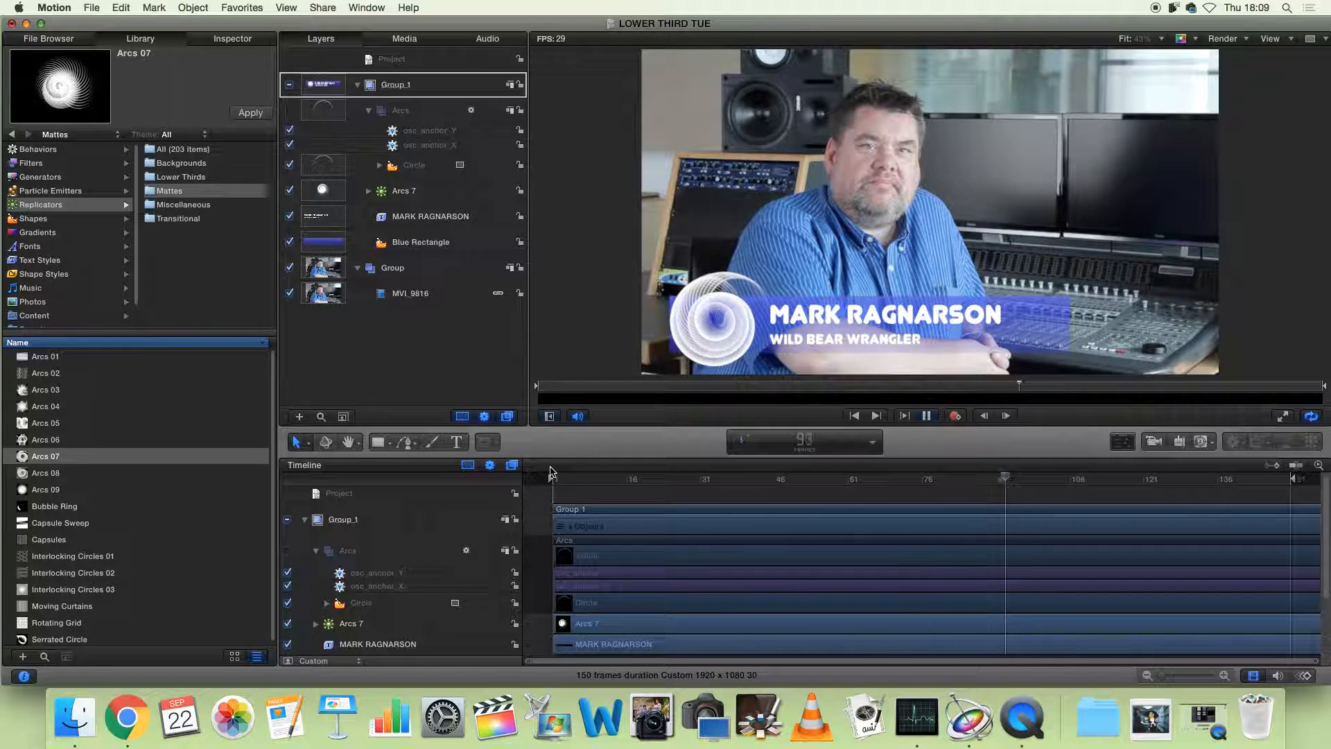
{"action": "key", "text": "space"}
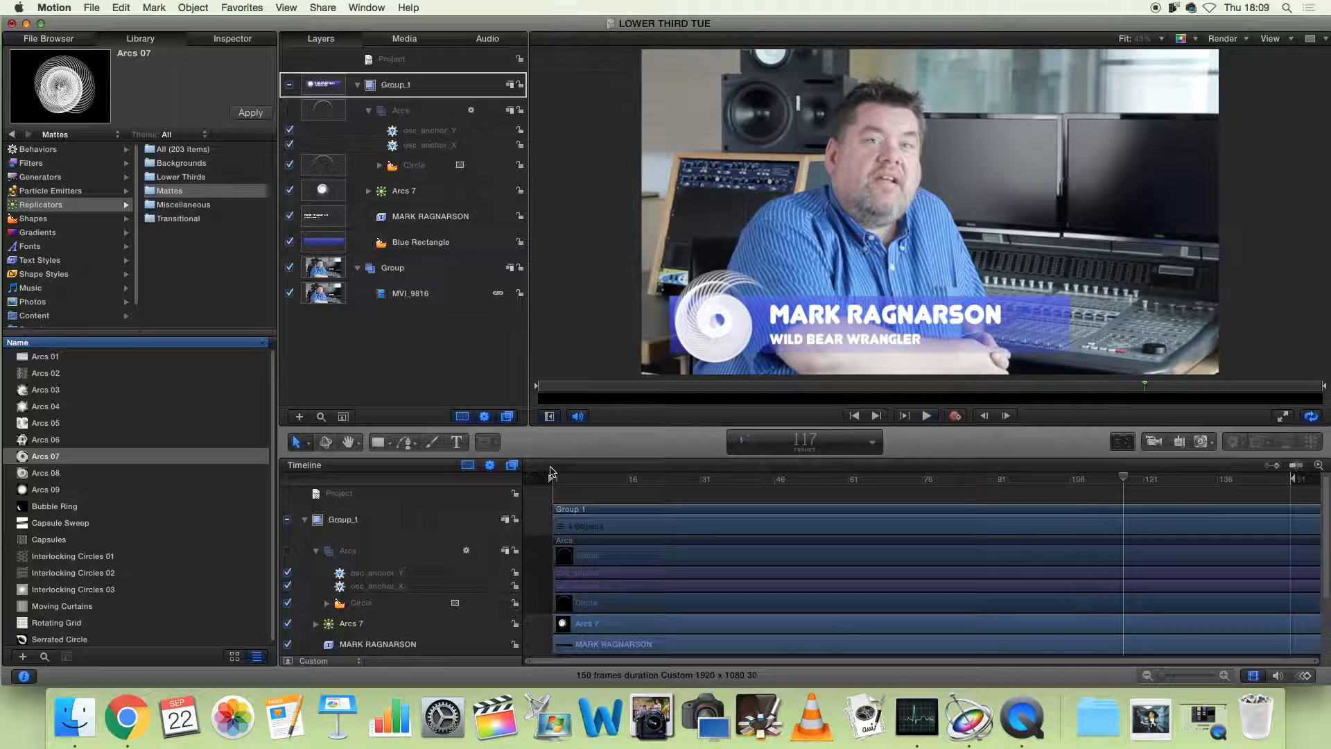
{"action": "left_click", "coordinate": [682, 345]}
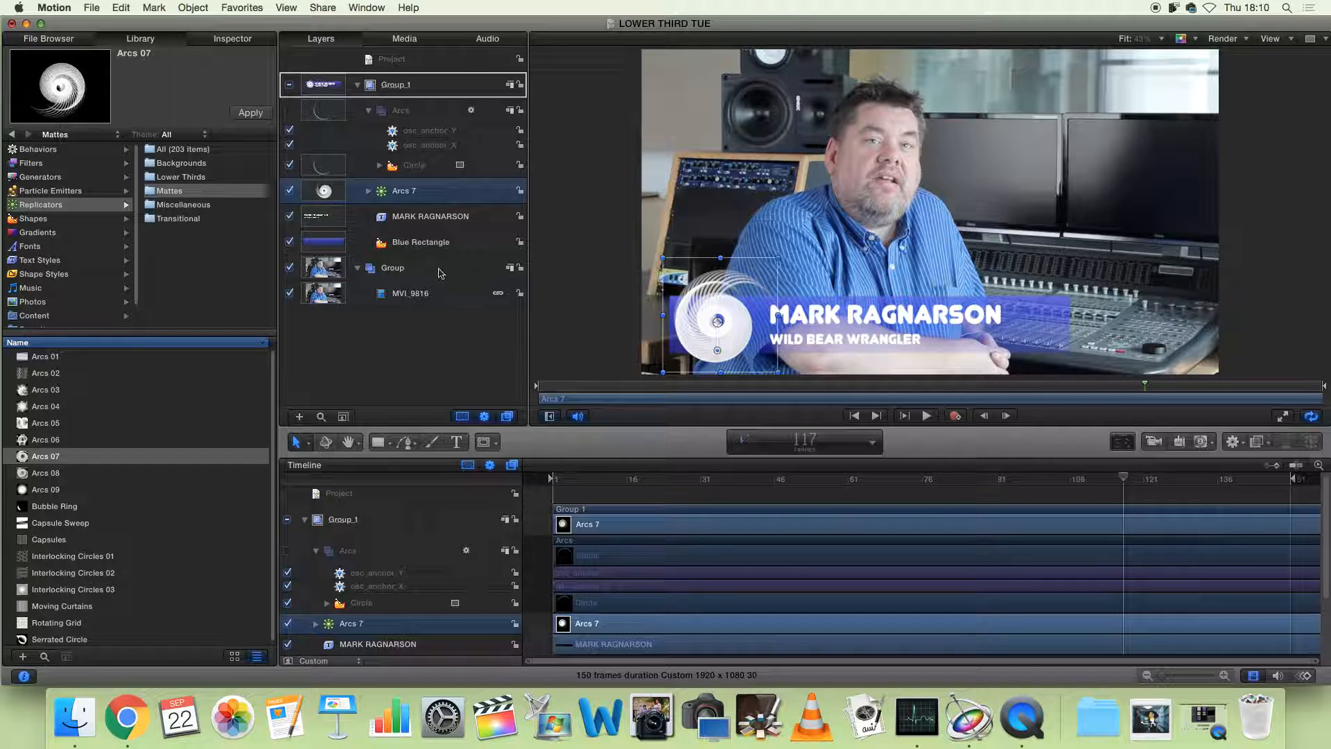
{"action": "left_click", "coordinate": [429, 244]}
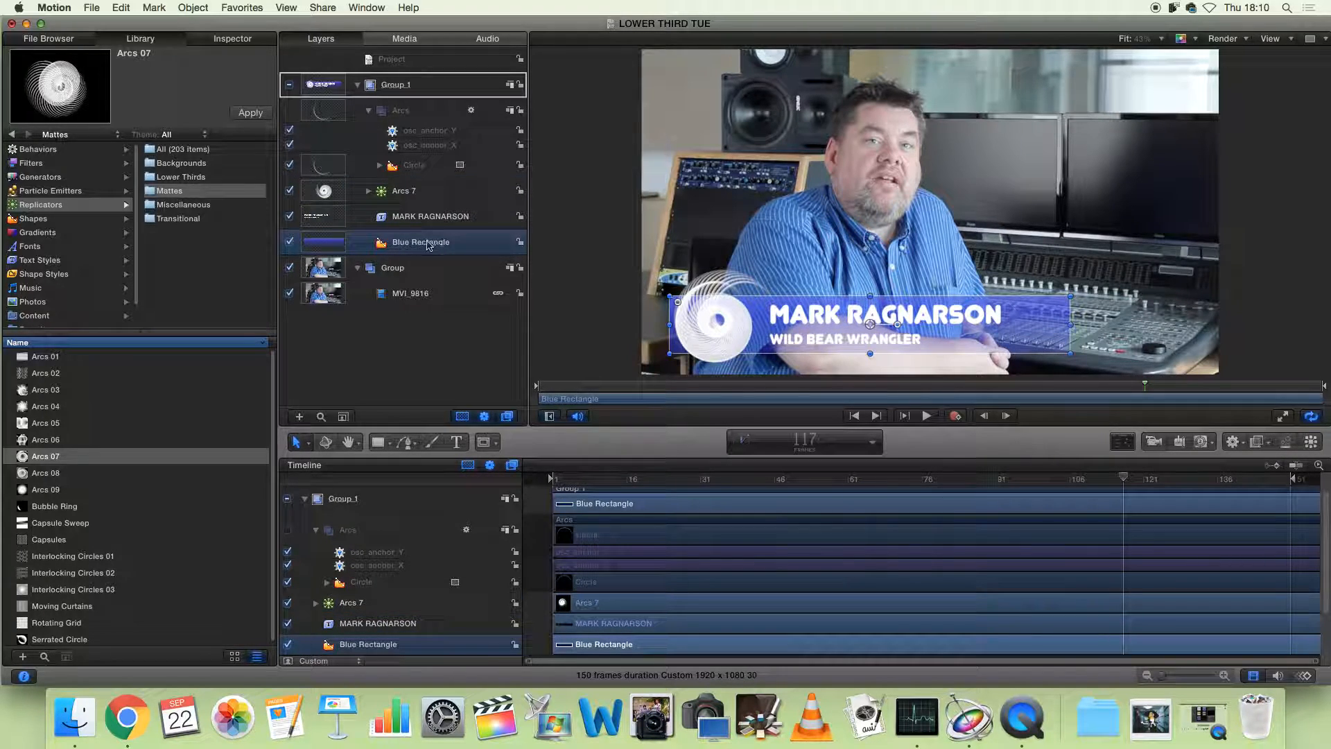
- Draw a Rectangle Mask on Blue Rectangle along the bar, then play from frame 78 to check it
{"action": "left_click", "coordinate": [498, 448]}
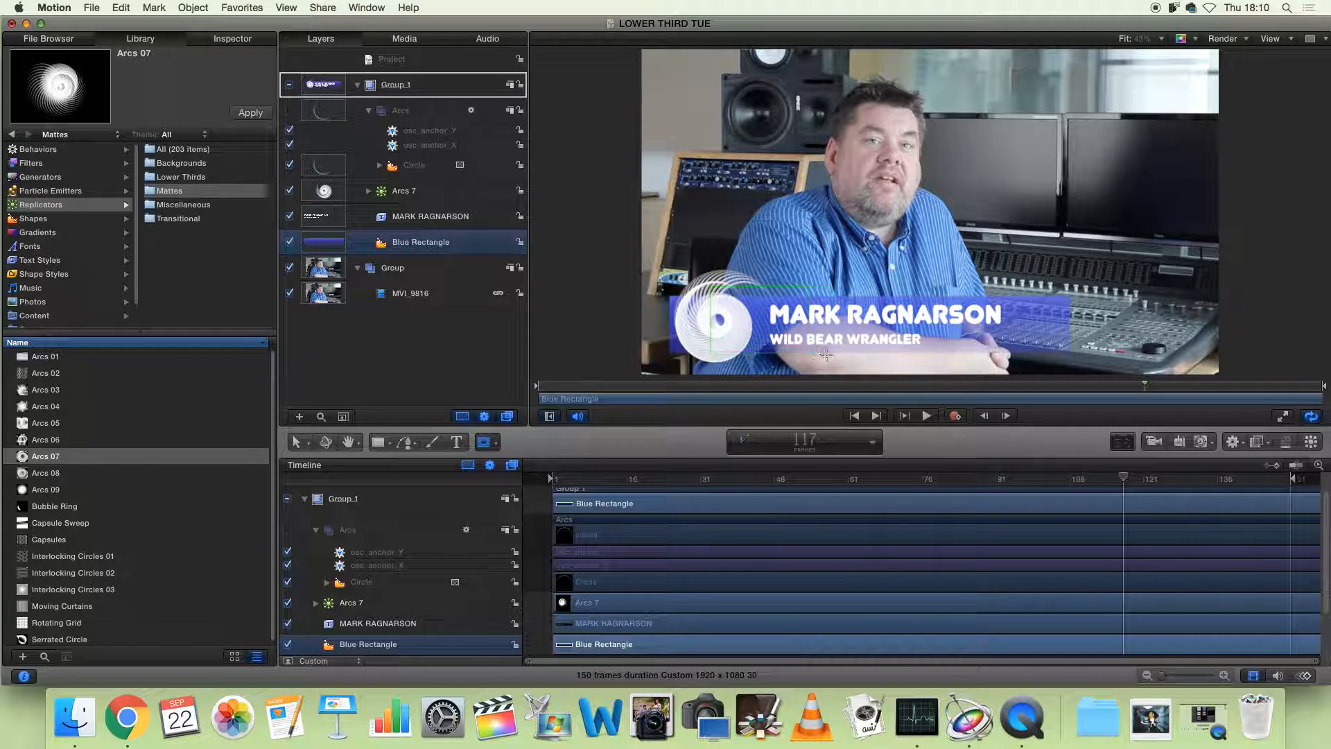
{"action": "left_click_drag", "start_coordinate": [917, 357], "coordinate": [1075, 360]}
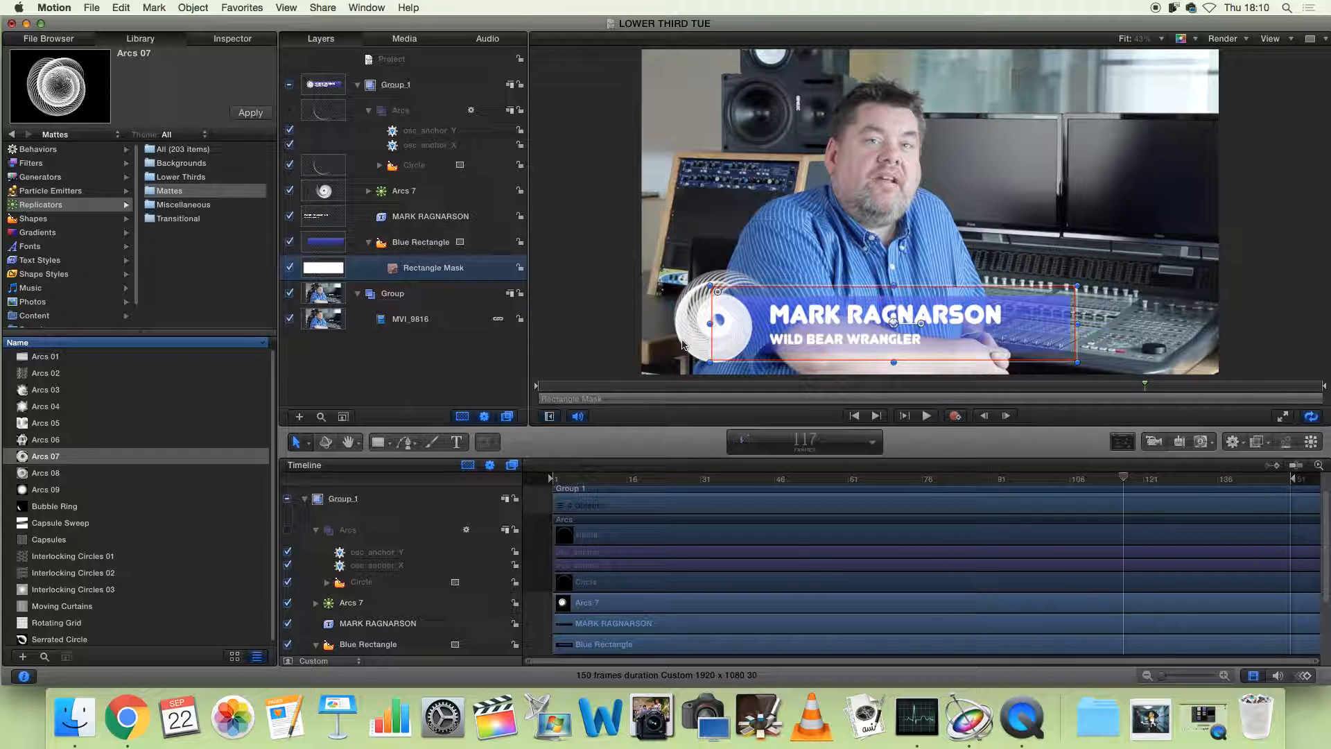
{"action": "left_click", "coordinate": [540, 501]}
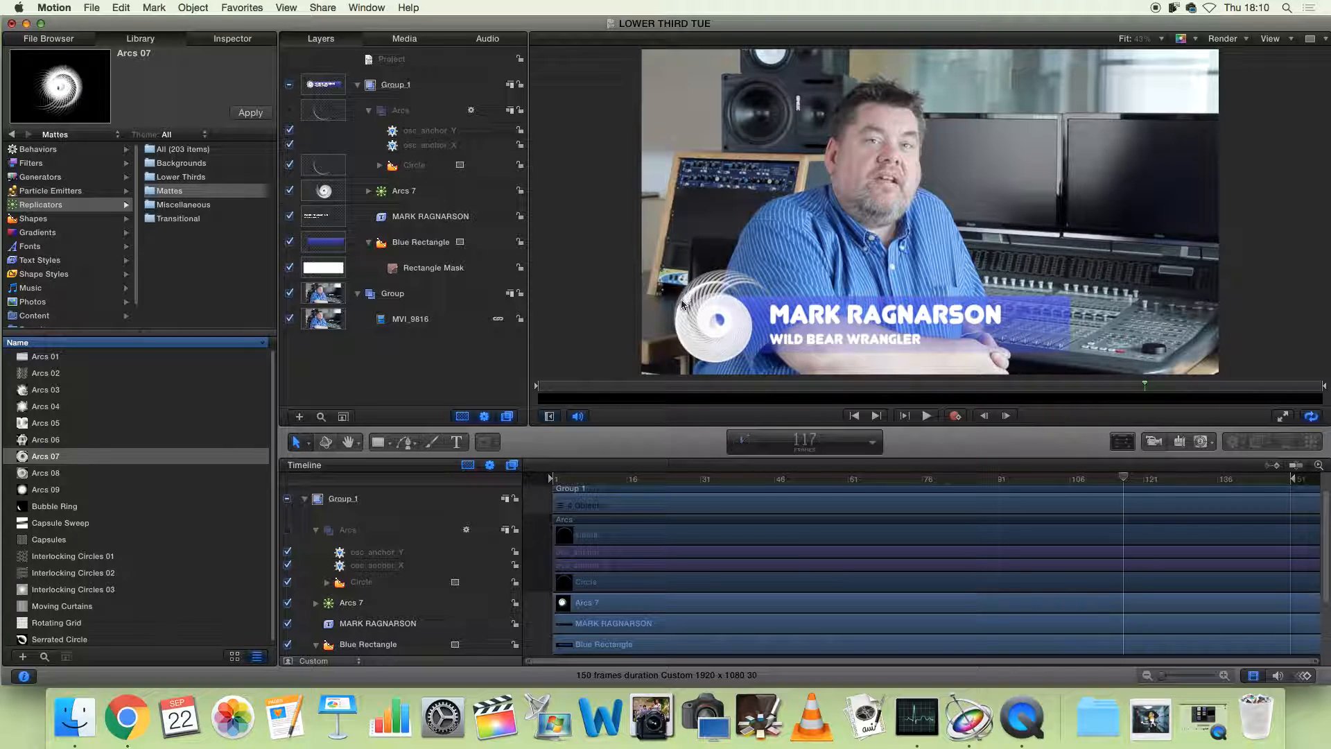
{"action": "left_click_drag", "start_coordinate": [1123, 482], "coordinate": [520, 476]}
{"action": "key", "text": "space"}
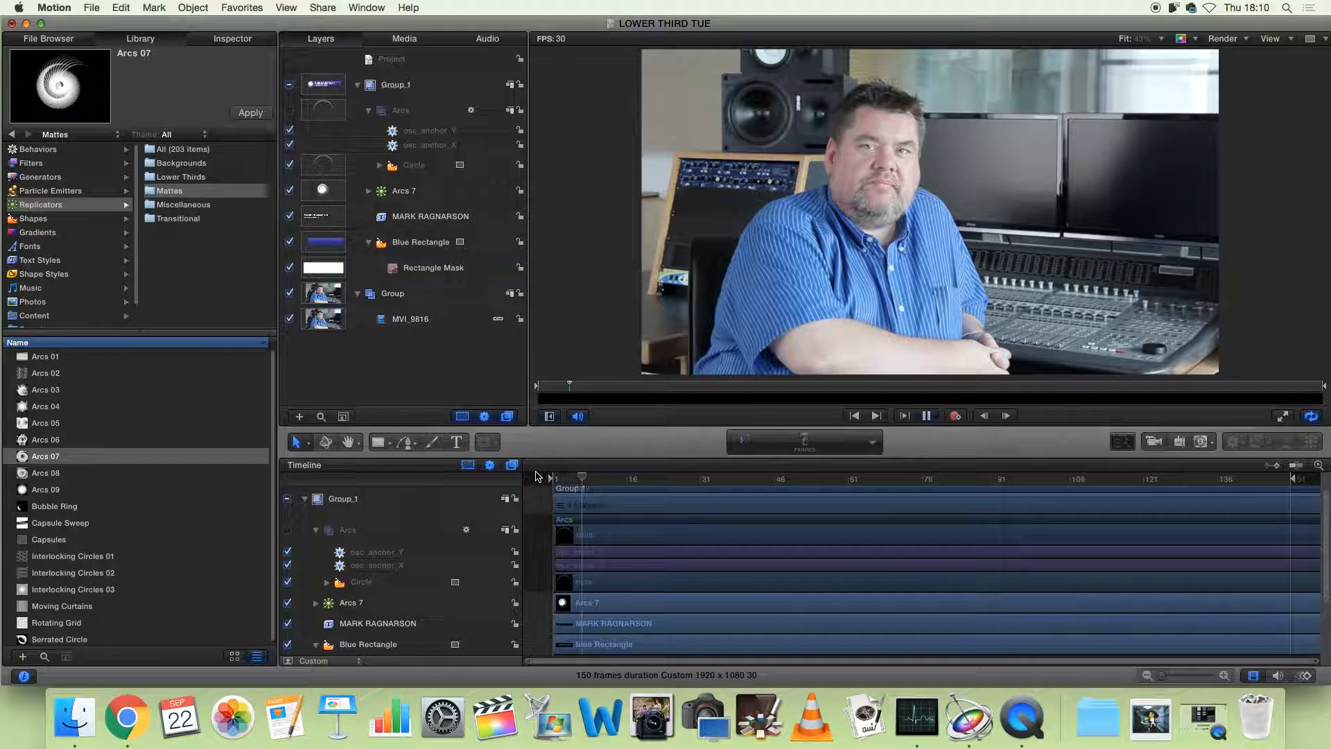